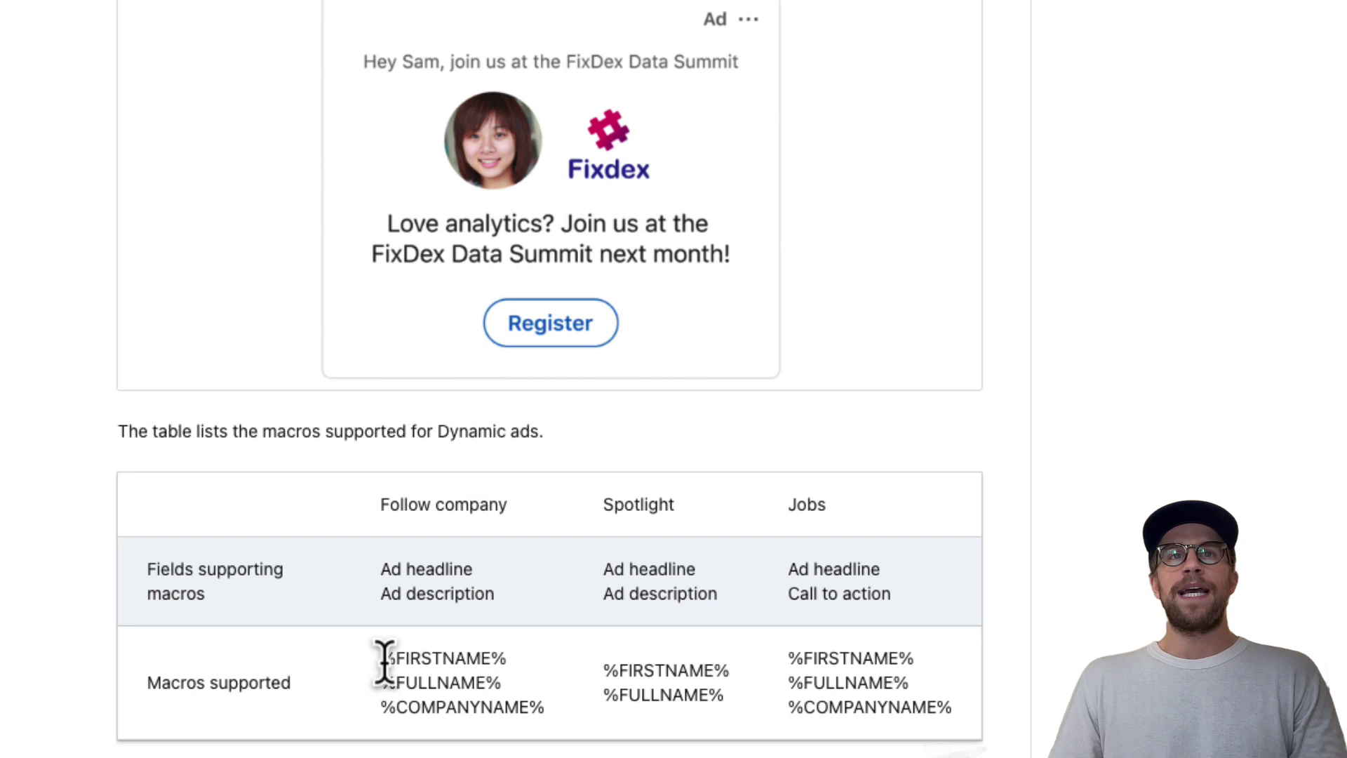
Highlight the Follow company, Spotlight and Jobs headings and the %FIRSTNAME% macro in the Help macros table
{"action": "left_click_drag", "start_coordinate": [380, 504], "coordinate": [516, 505]}
{"action": "left_click_drag", "start_coordinate": [602, 505], "coordinate": [698, 526]}
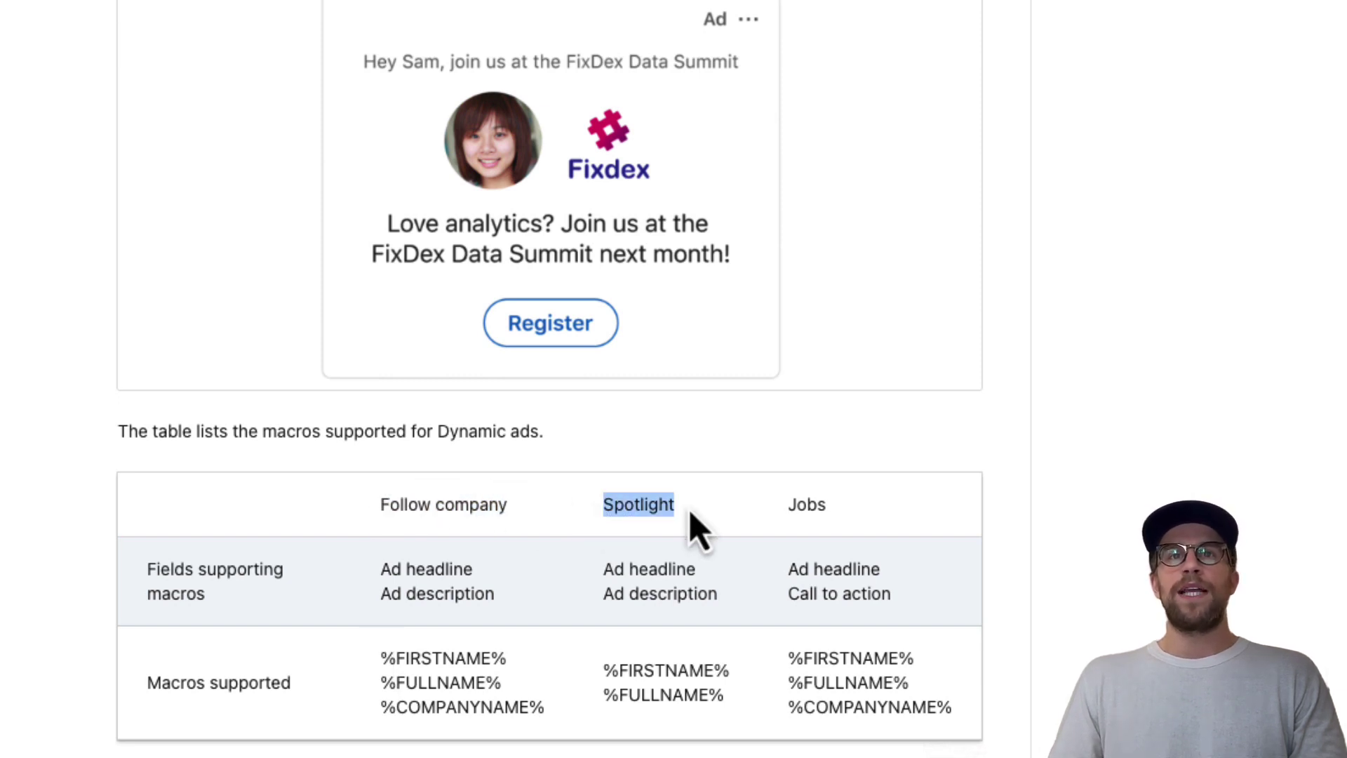
{"action": "left_click_drag", "start_coordinate": [786, 506], "coordinate": [856, 534]}
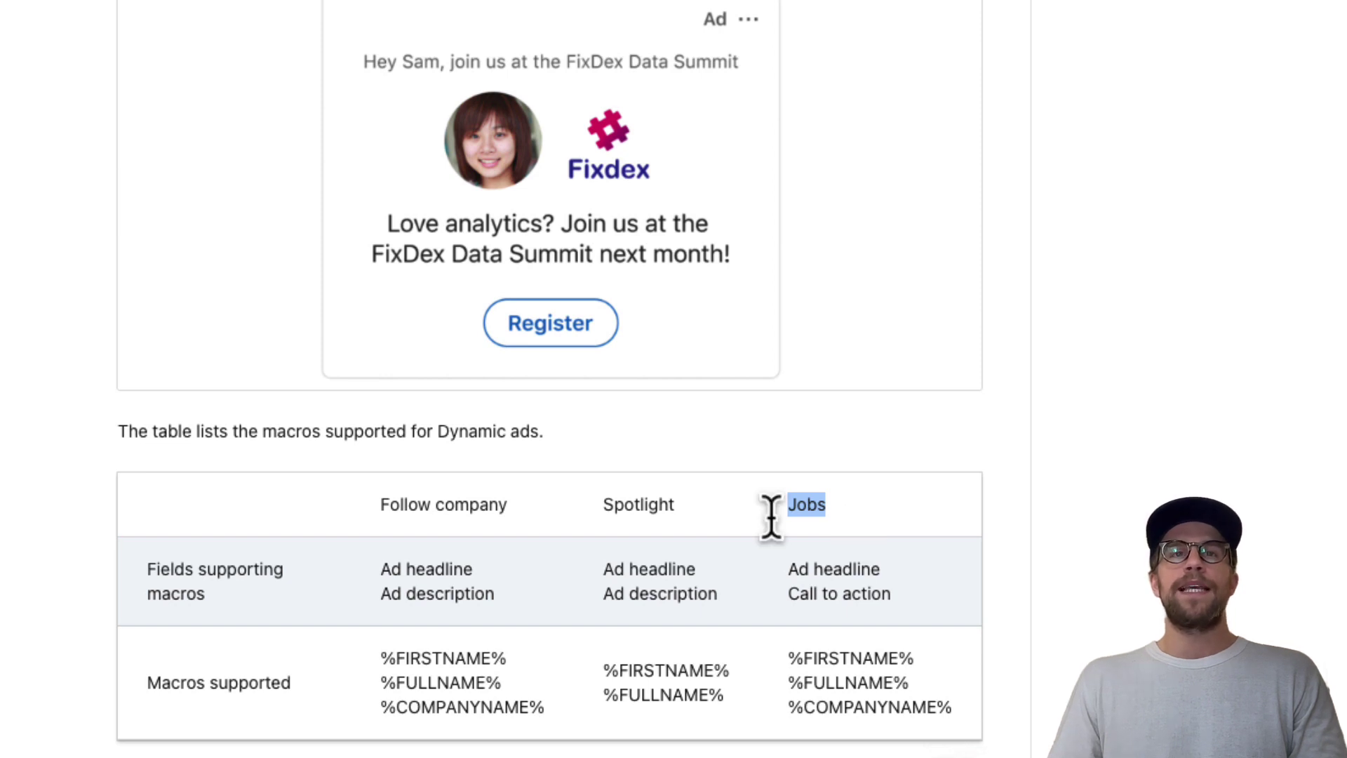
{"action": "left_click_drag", "start_coordinate": [378, 664], "coordinate": [532, 660]}
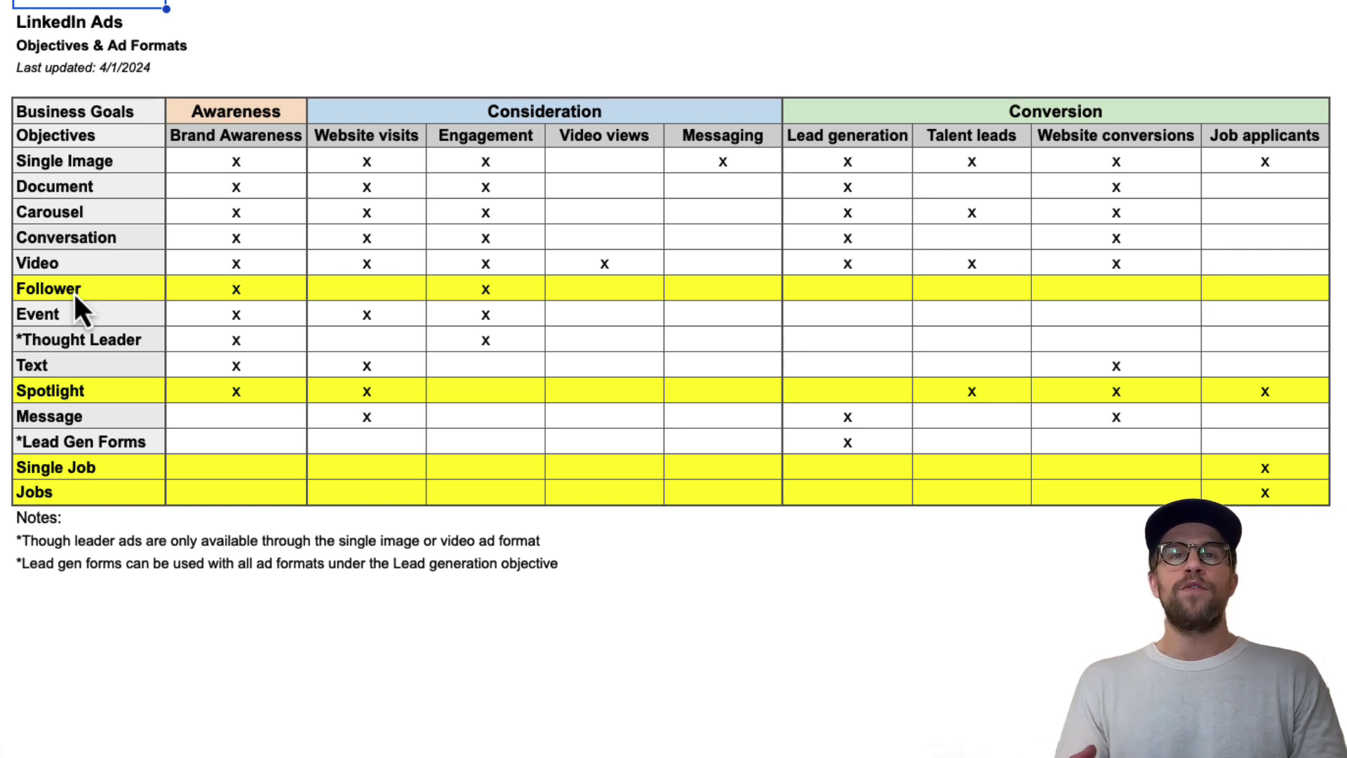
{"action": "left_click", "coordinate": [247, 136]}
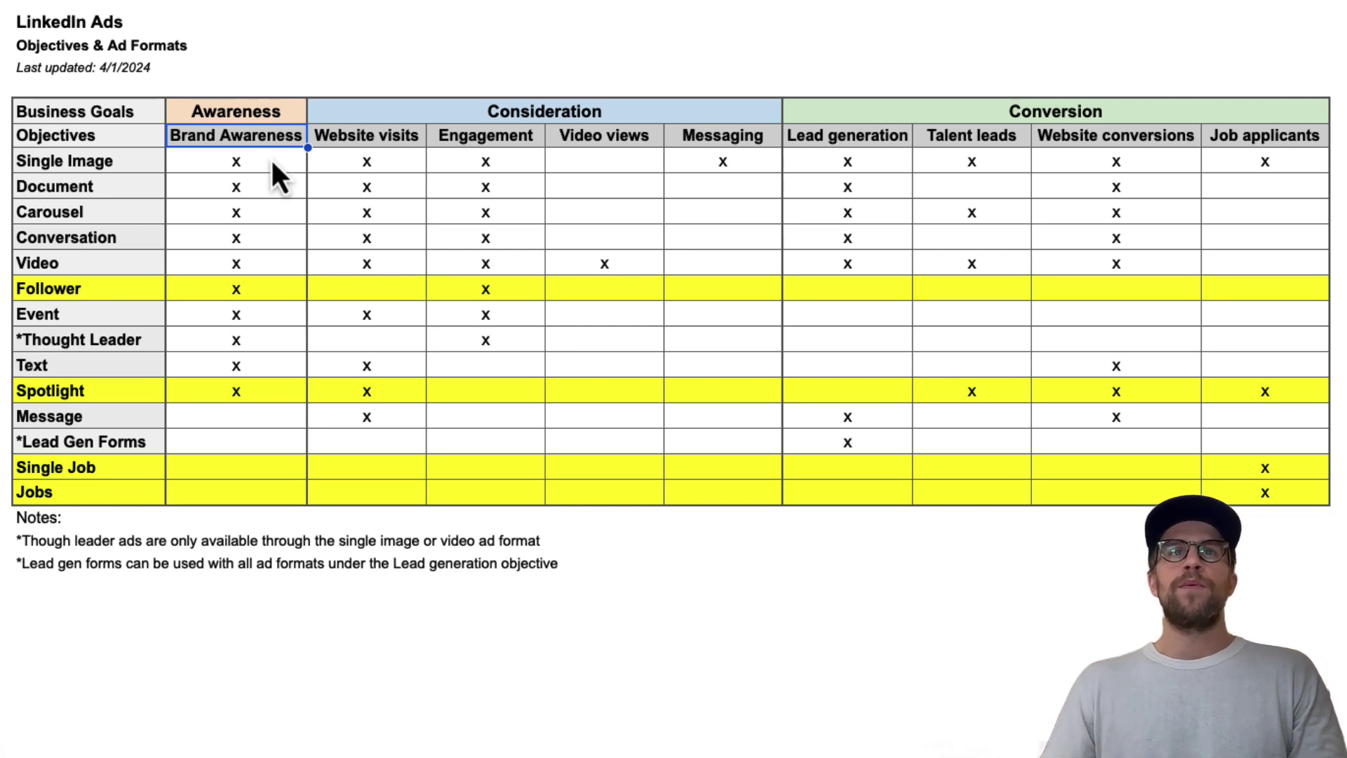
{"action": "left_click", "coordinate": [362, 141]}
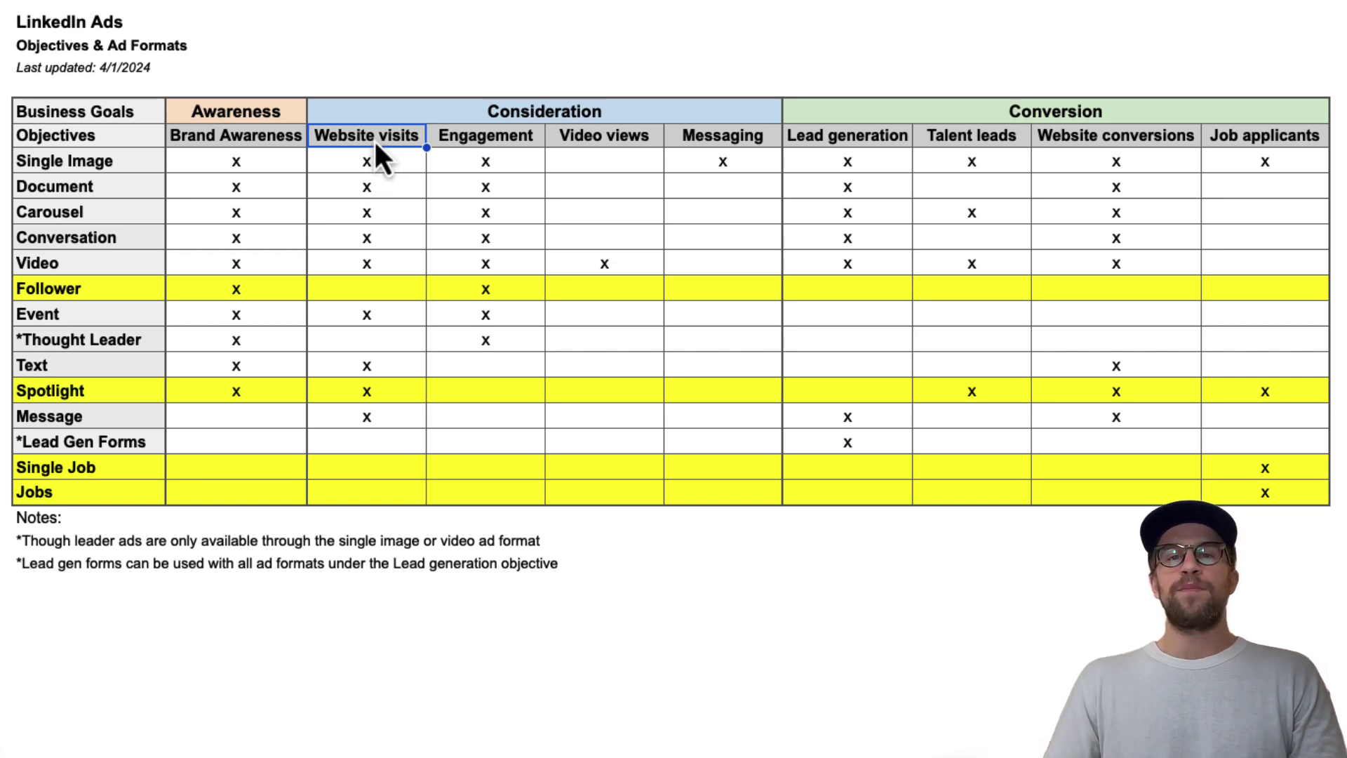
{"action": "left_click", "coordinate": [330, 397]}
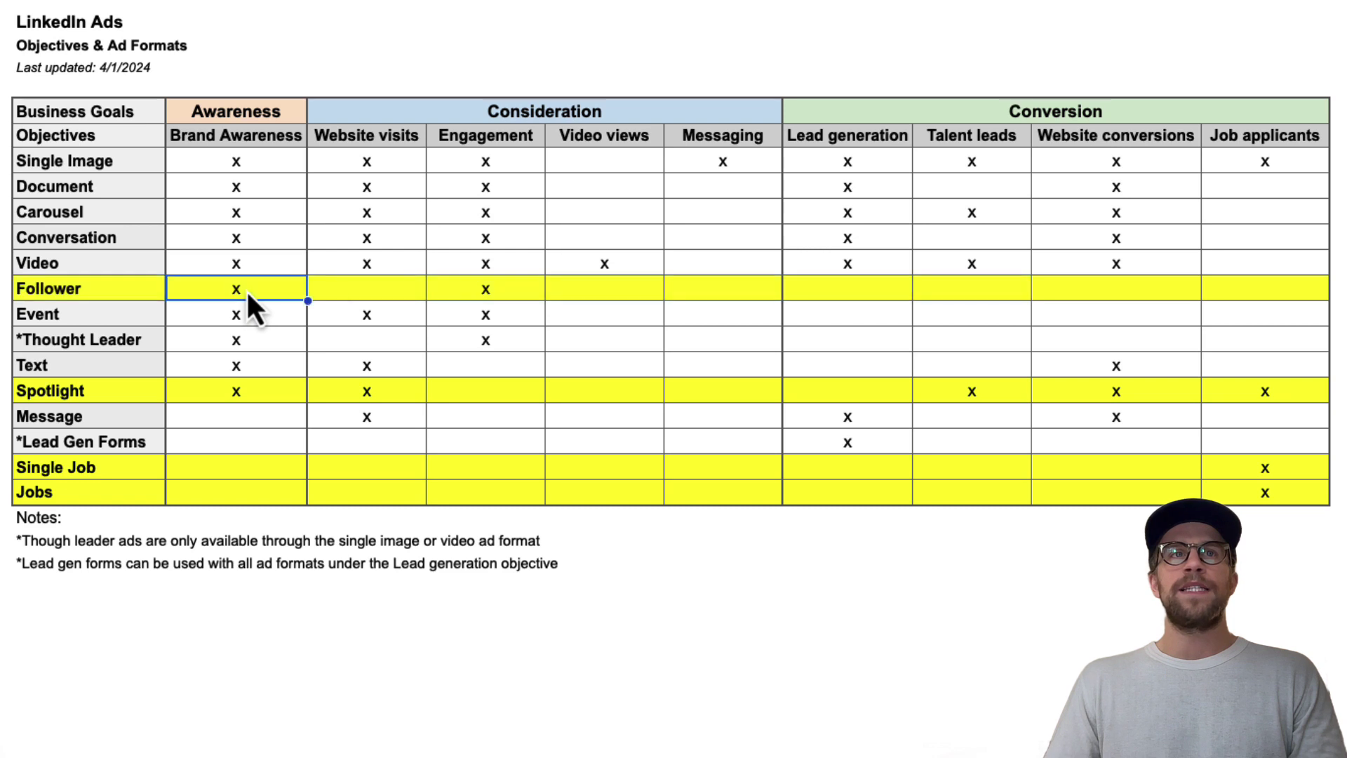
{"action": "left_click", "coordinate": [486, 289]}
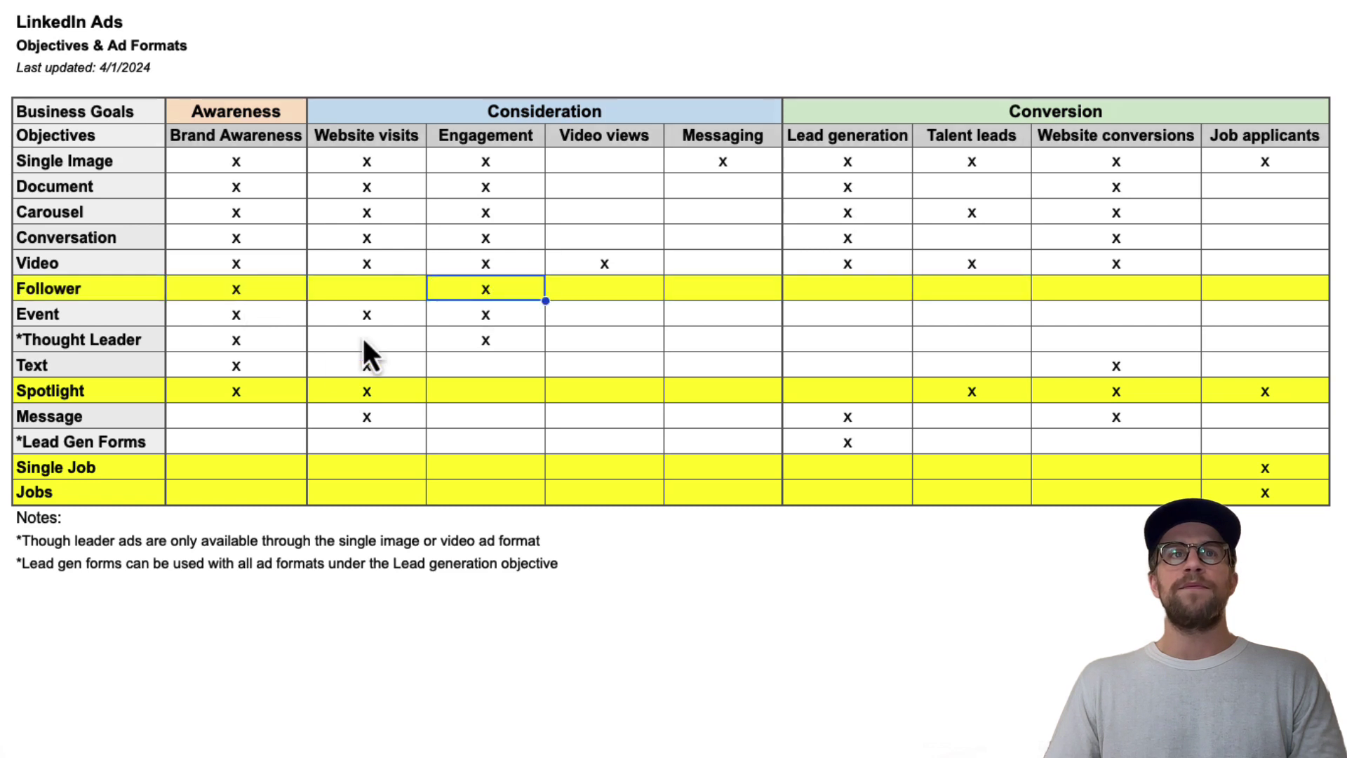
{"action": "left_click", "coordinate": [253, 394]}
{"action": "left_click", "coordinate": [355, 390]}
{"action": "left_click", "coordinate": [230, 390]}
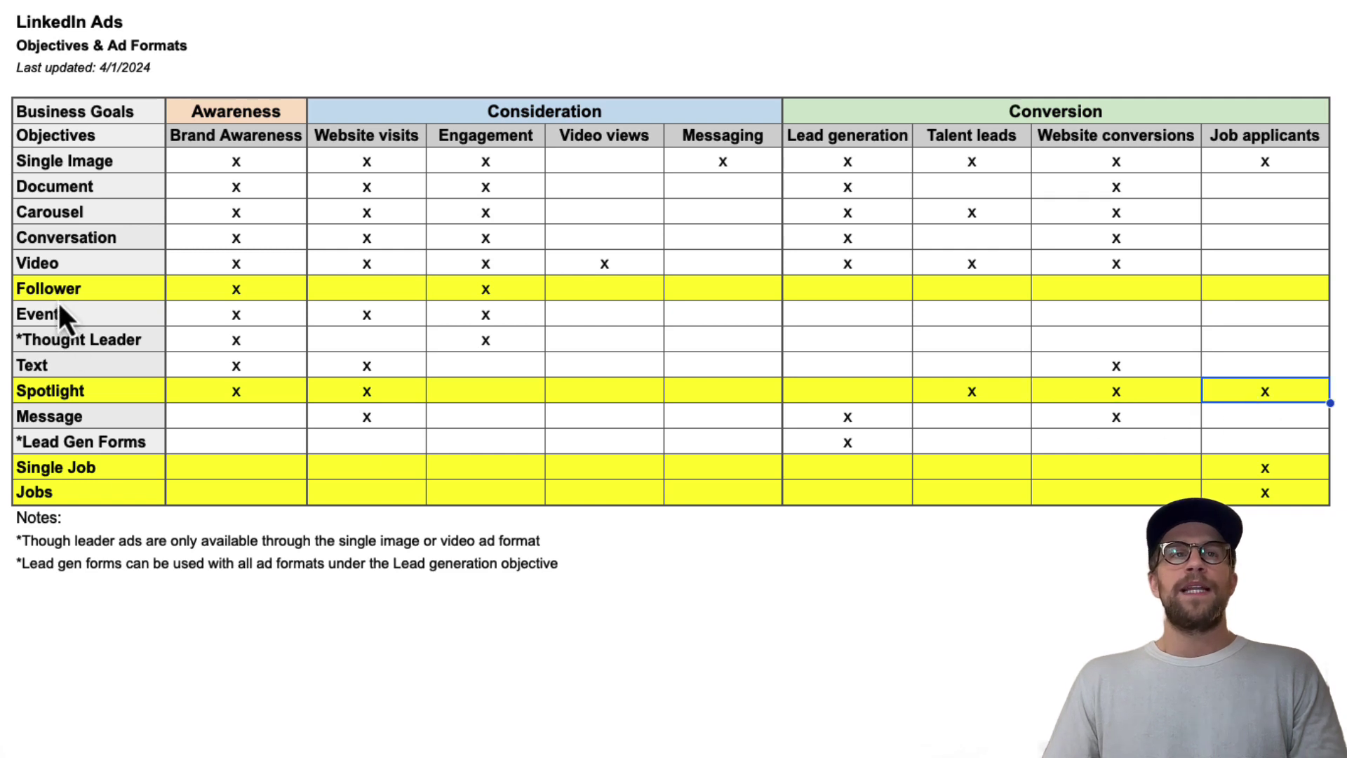
{"action": "left_click", "coordinate": [59, 293]}
{"action": "left_click", "coordinate": [41, 397]}
{"action": "left_click", "coordinate": [52, 470]}
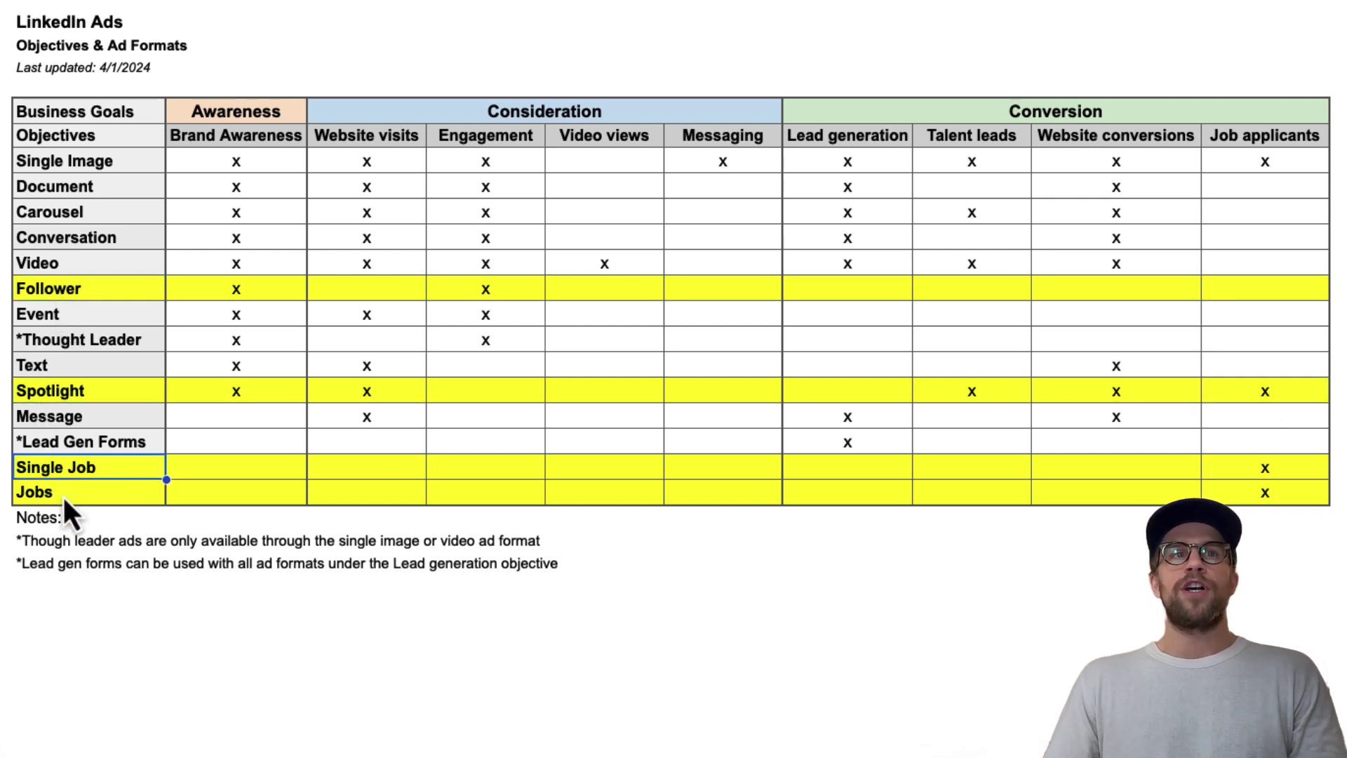
{"action": "left_click", "coordinate": [61, 495]}
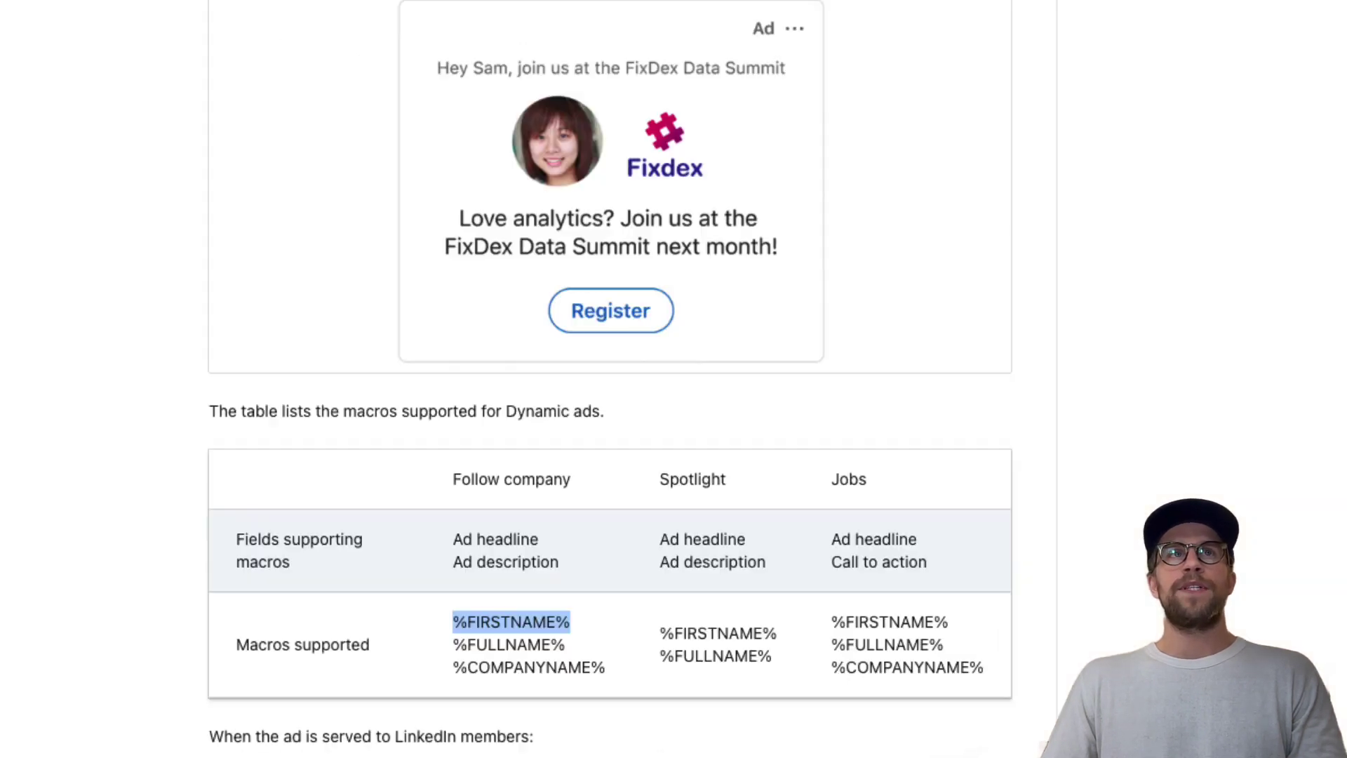
{"action": "left_click", "coordinate": [519, 656]}
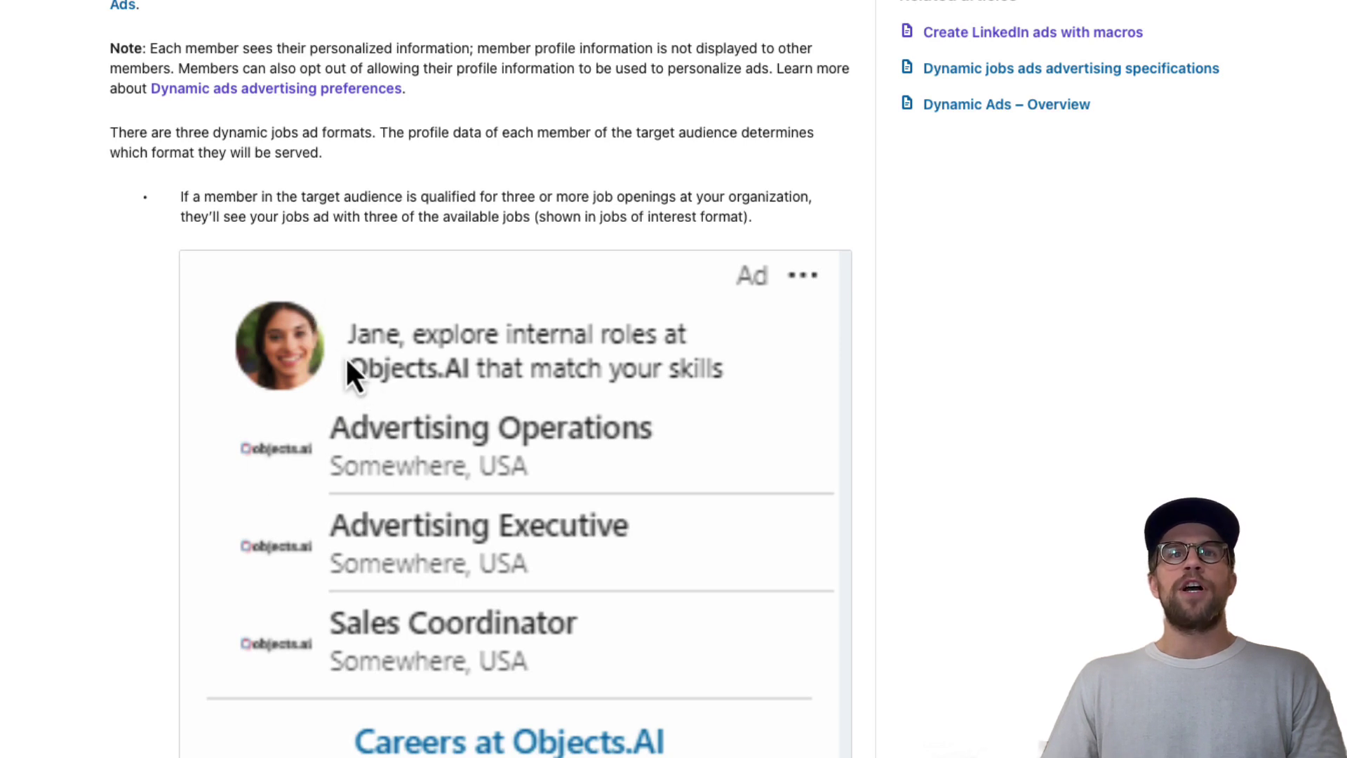
{"action": "scroll", "coordinate": [331, 360], "scroll_direction": "down", "scroll_amount": 3}
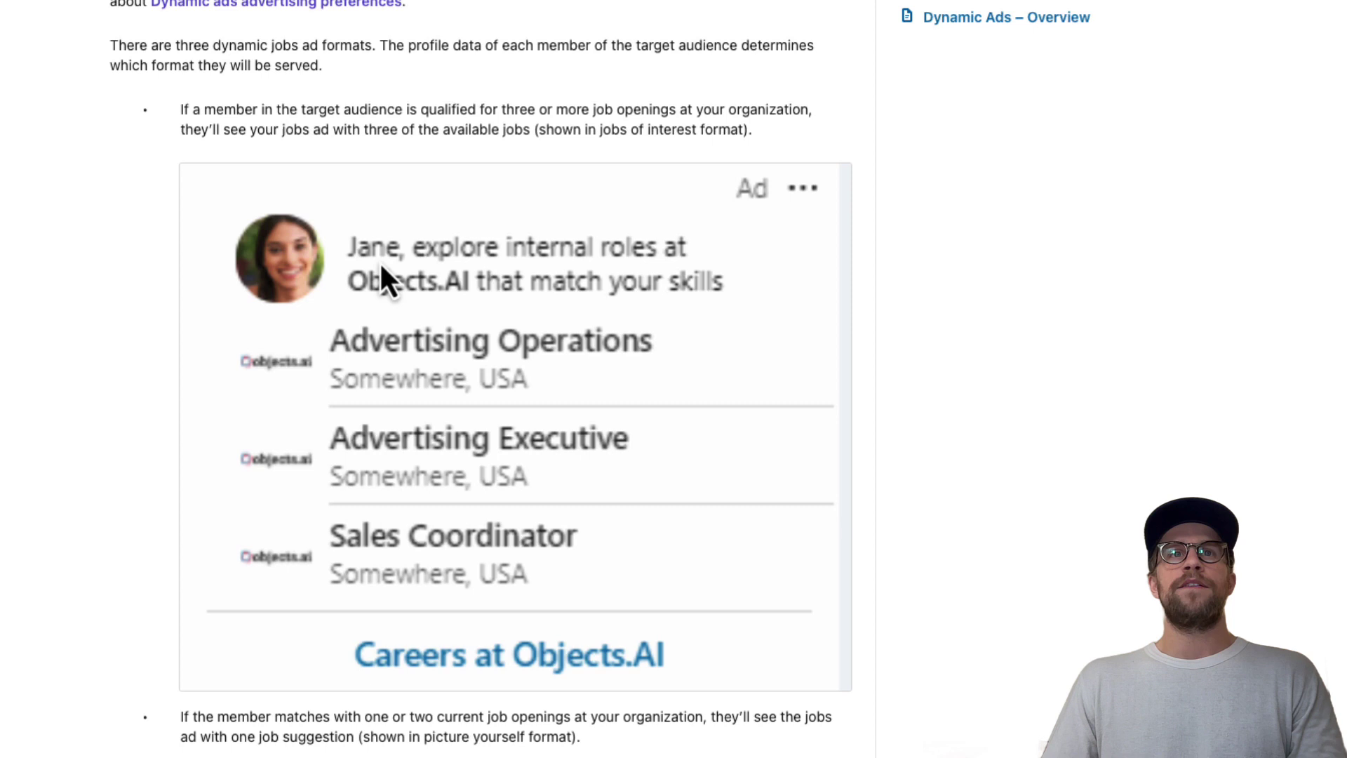
{"action": "scroll", "coordinate": [399, 394], "scroll_direction": "down", "scroll_amount": 10}
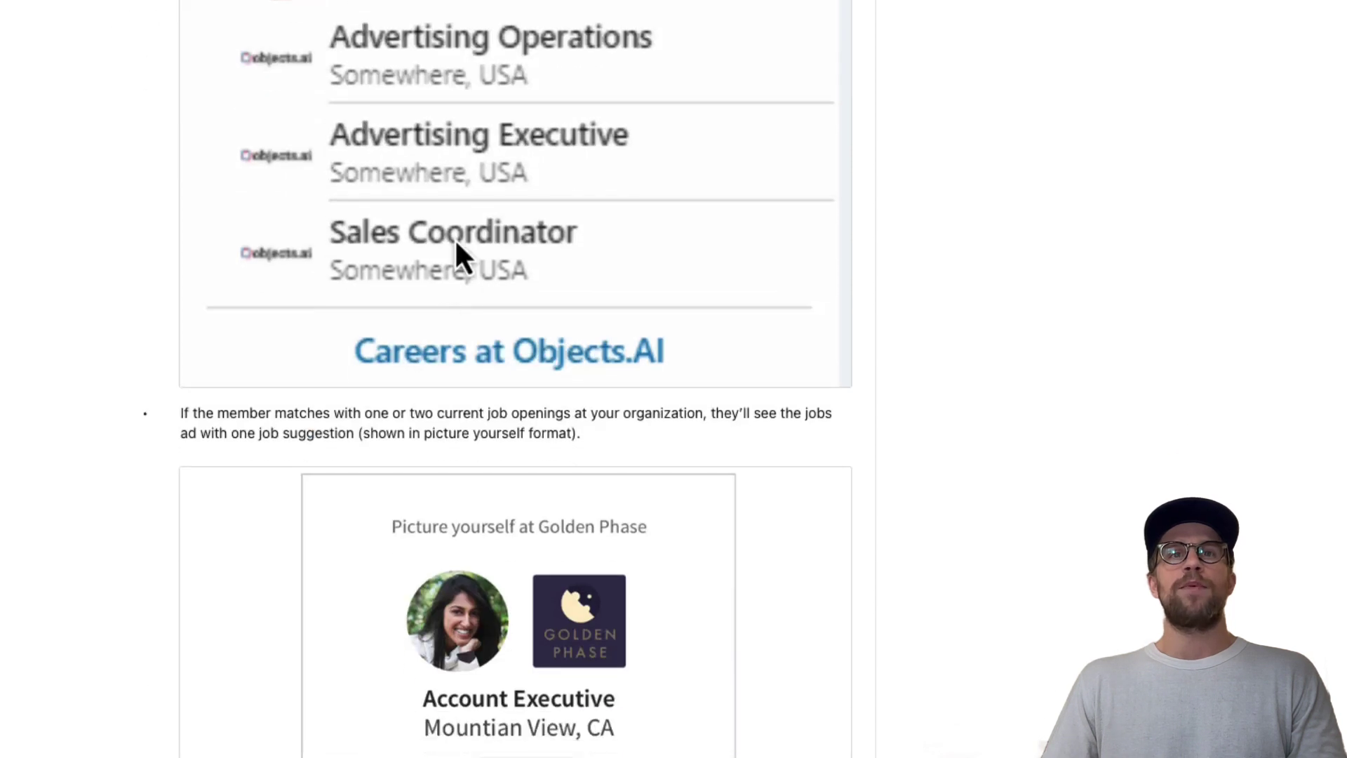
{"action": "scroll", "coordinate": [396, 355], "scroll_direction": "down", "scroll_amount": 6}
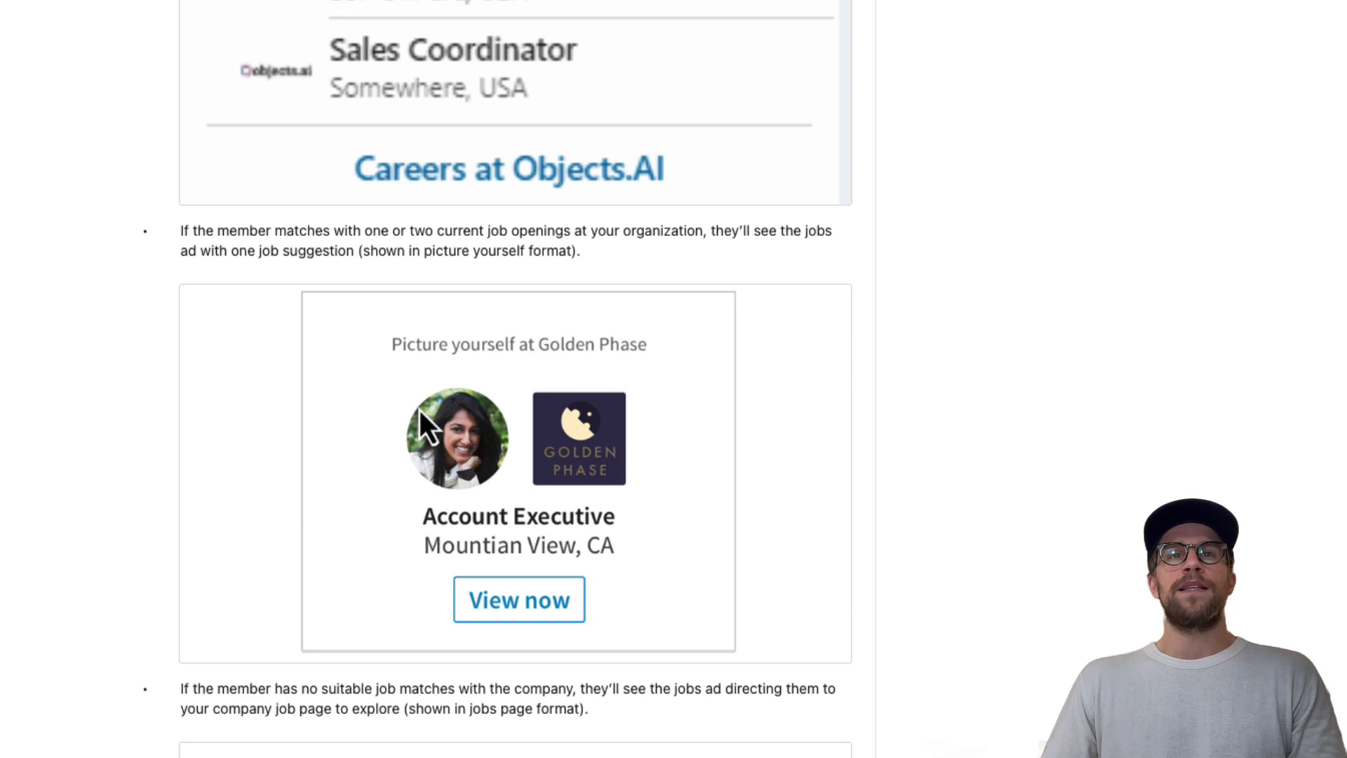
{"action": "scroll", "coordinate": [472, 494], "scroll_direction": "down", "scroll_amount": 1}
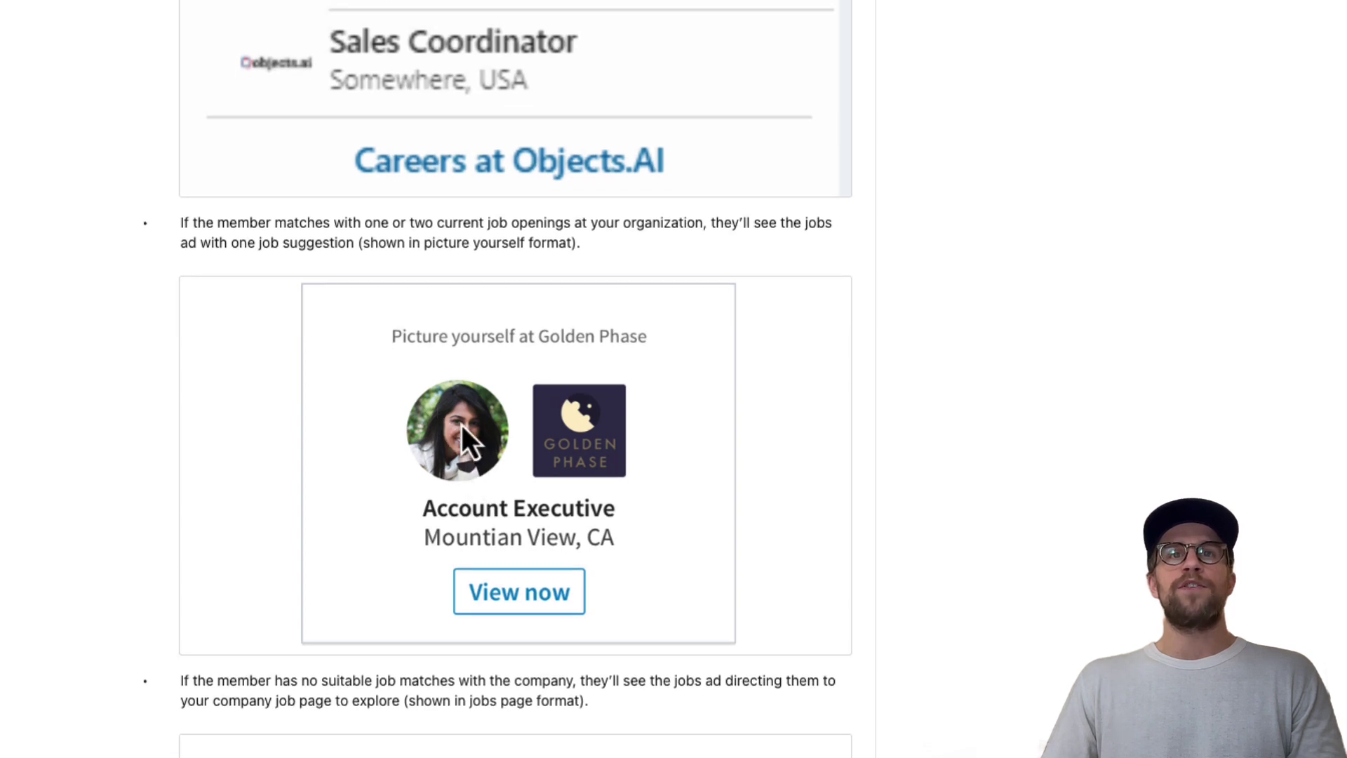
{"action": "scroll", "coordinate": [453, 451], "scroll_direction": "down", "scroll_amount": 20}
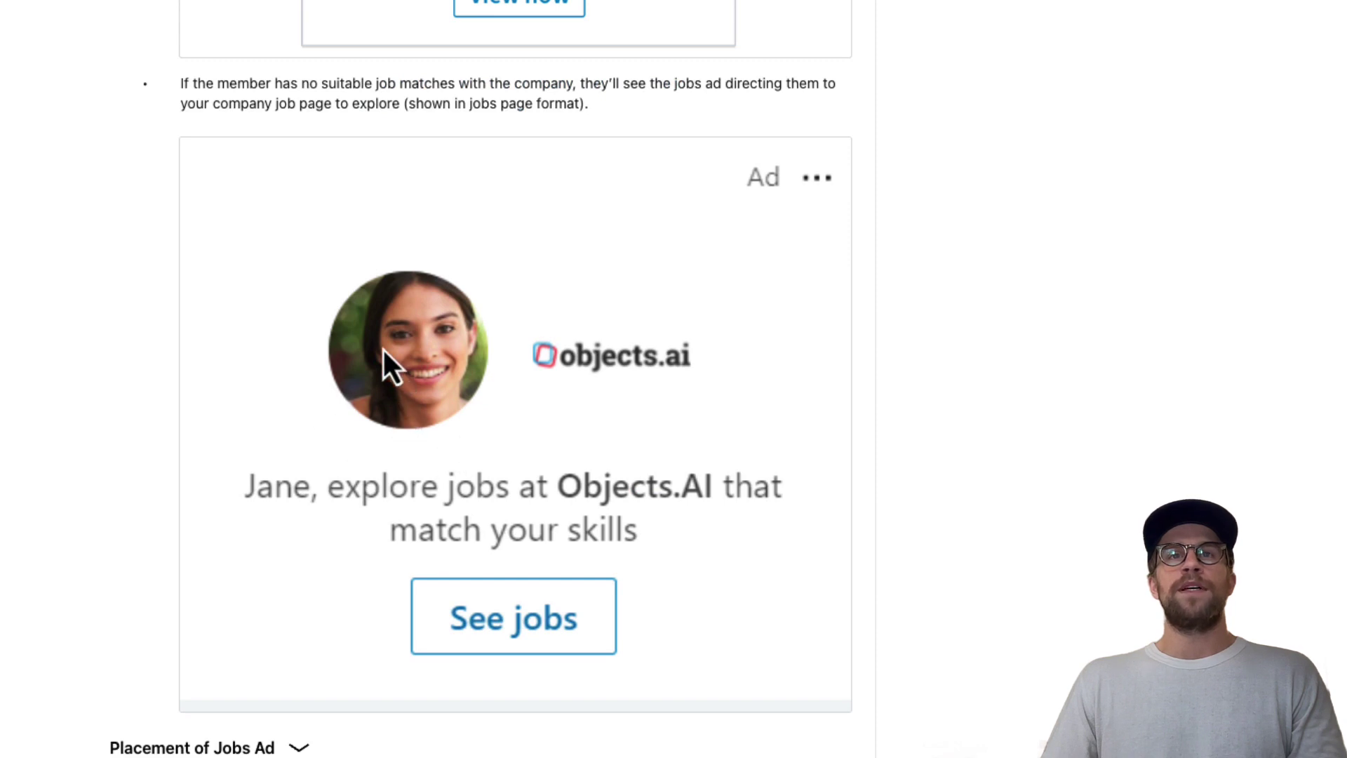
{"action": "scroll", "coordinate": [493, 426], "scroll_direction": "down", "scroll_amount": 1}
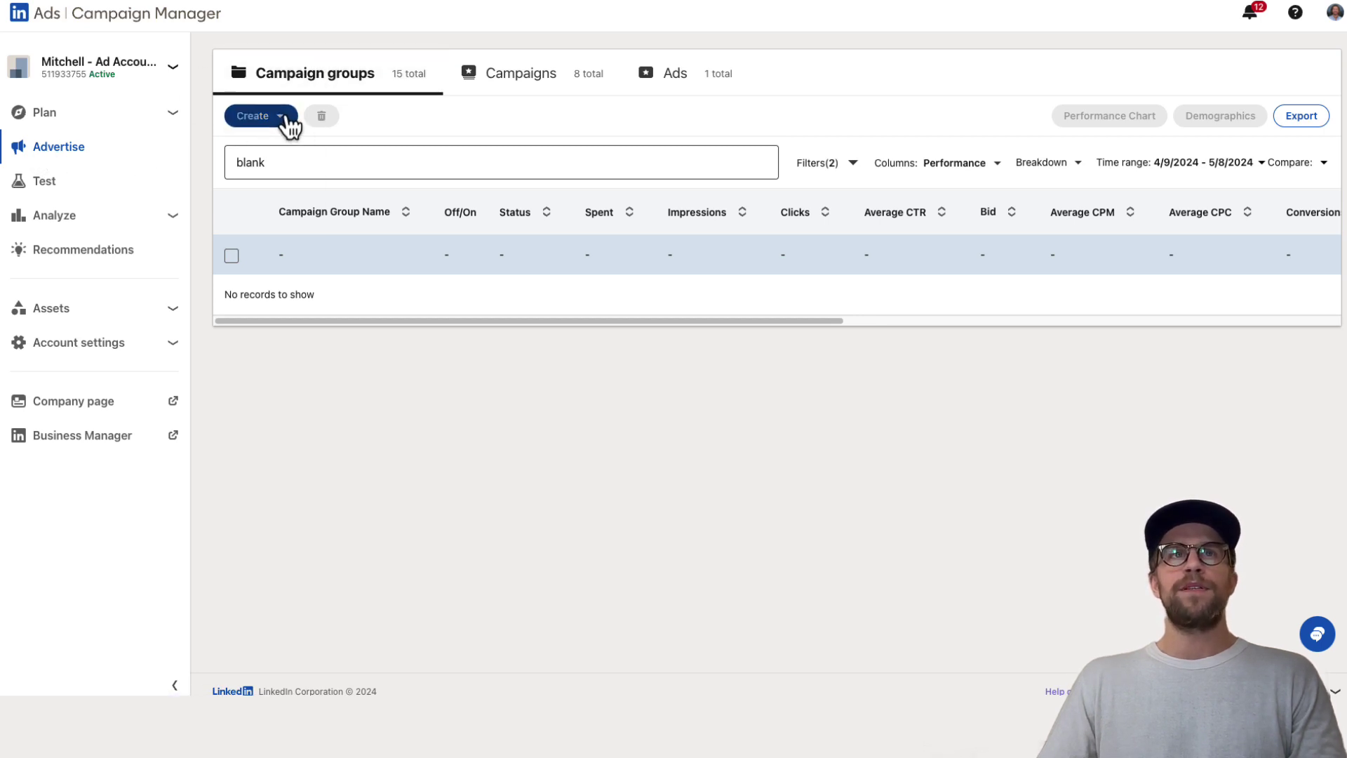
Create and save a campaign group named 'Spotlight Ad' with Group Objective turned off
{"action": "left_click", "coordinate": [283, 117]}
{"action": "left_click", "coordinate": [277, 199]}
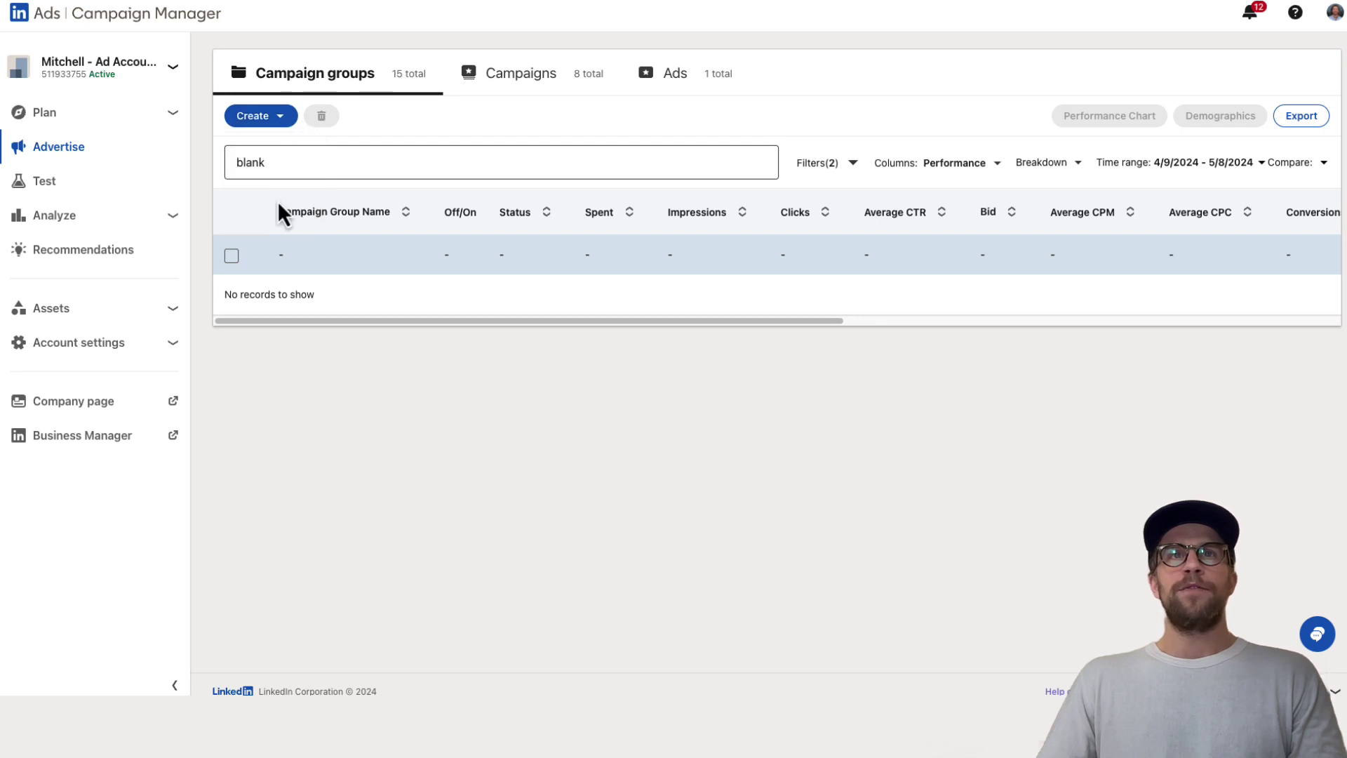
{"action": "left_click", "coordinate": [463, 186]}
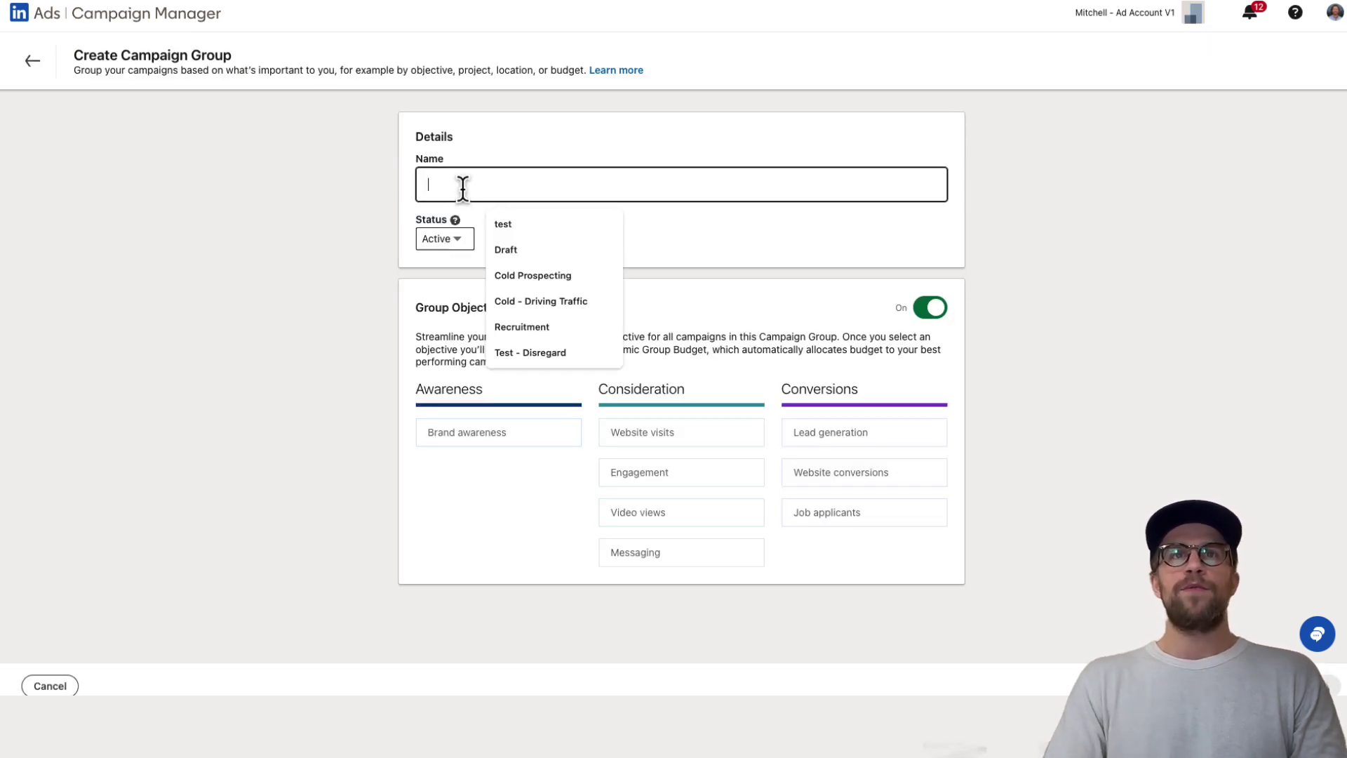
{"action": "type", "text": "Spotlight Ad"}
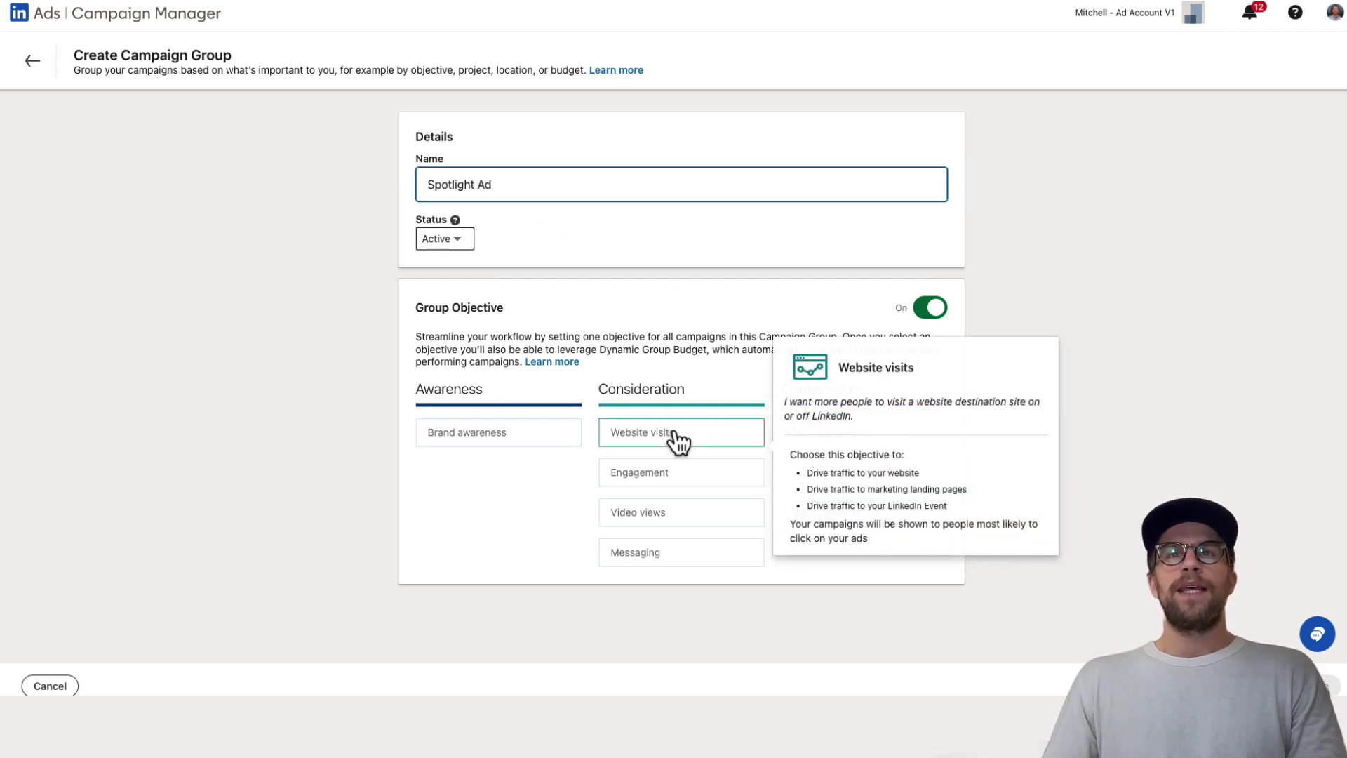
{"action": "left_click", "coordinate": [930, 309]}
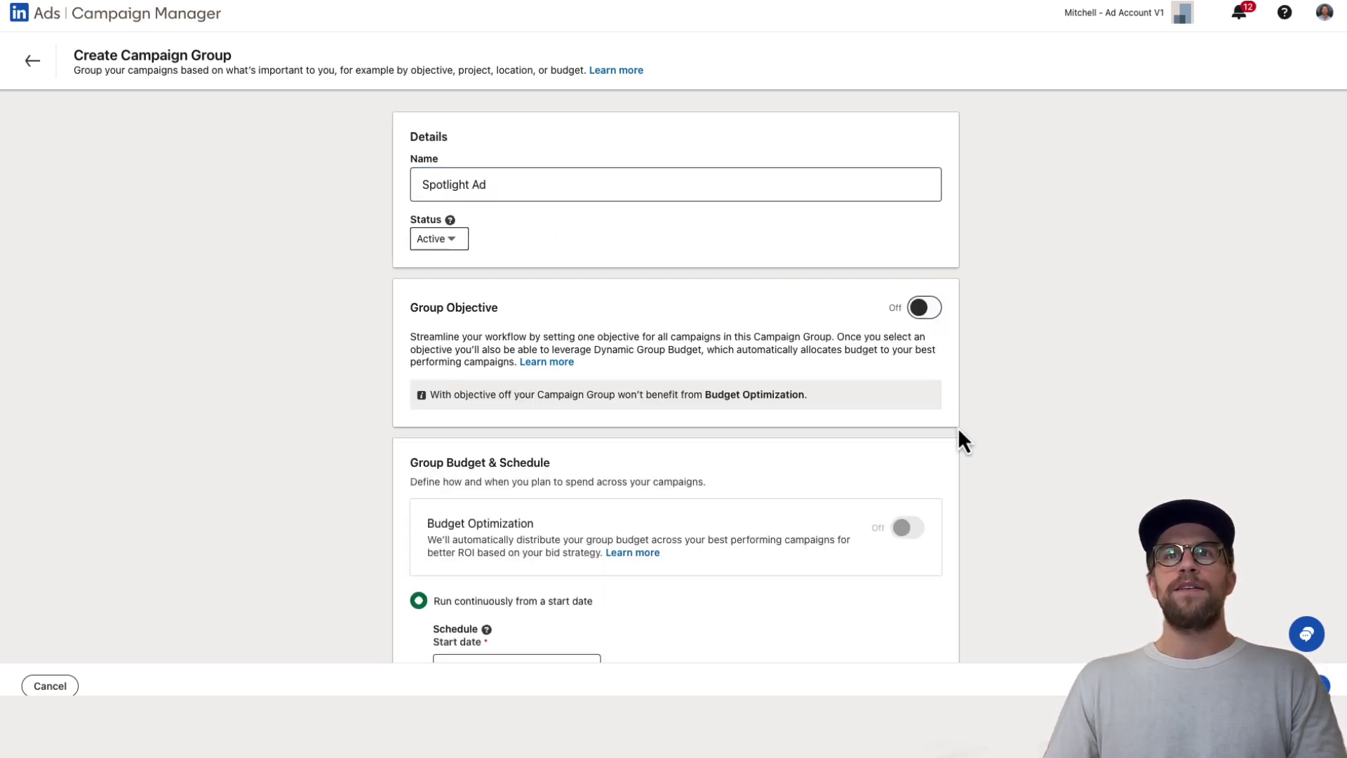
{"action": "scroll", "coordinate": [884, 517], "scroll_direction": "down", "scroll_amount": 2}
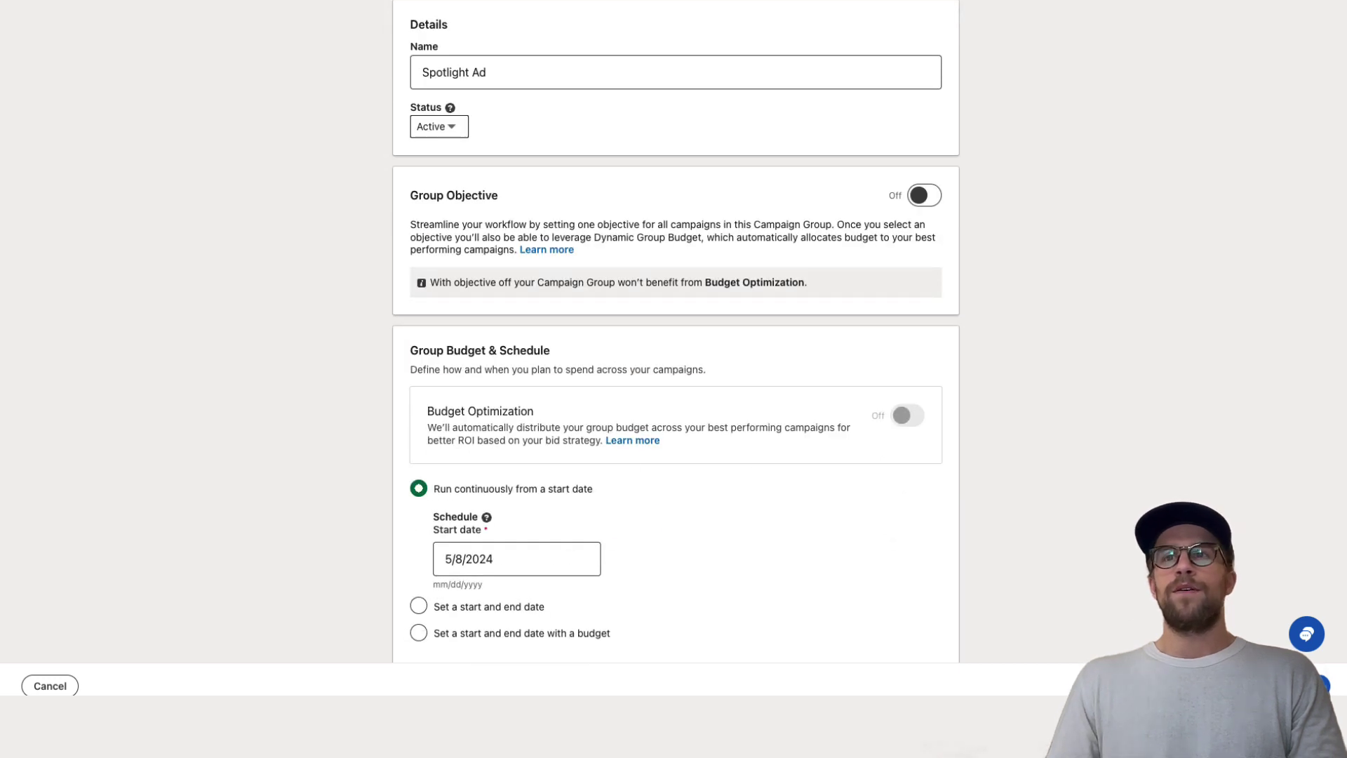
{"action": "left_click", "coordinate": [1323, 686]}
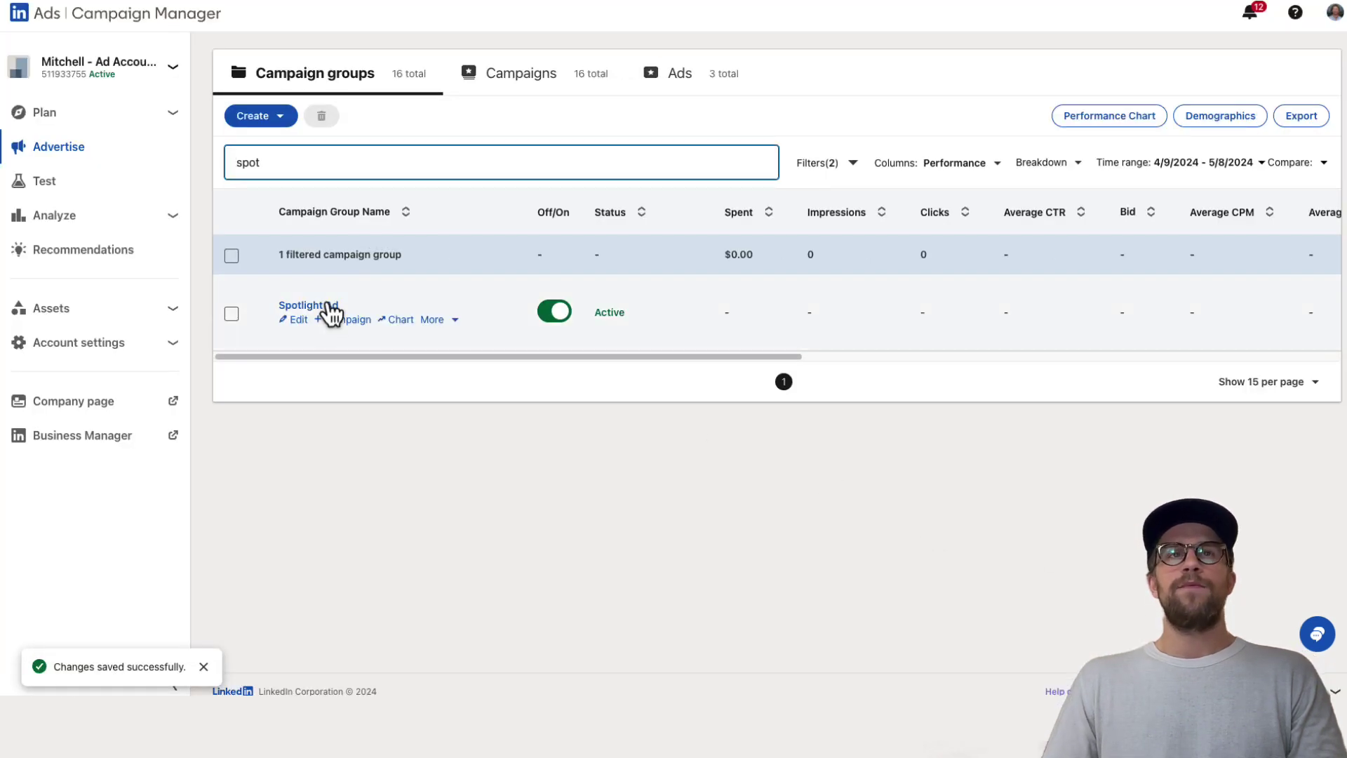
Start a new campaign in the Spotlight Ad group and name it 'spotlight ad'
{"action": "left_click", "coordinate": [324, 308]}
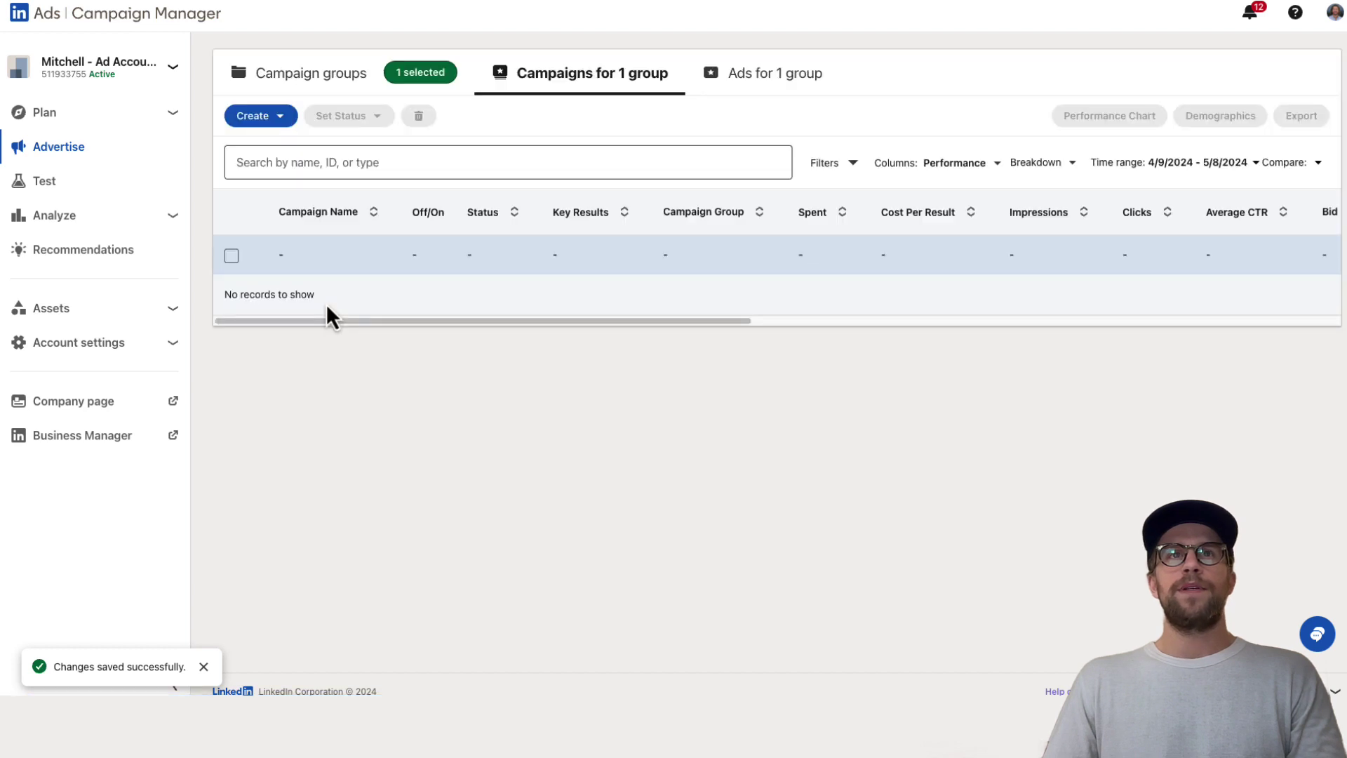
{"action": "left_click", "coordinate": [279, 116]}
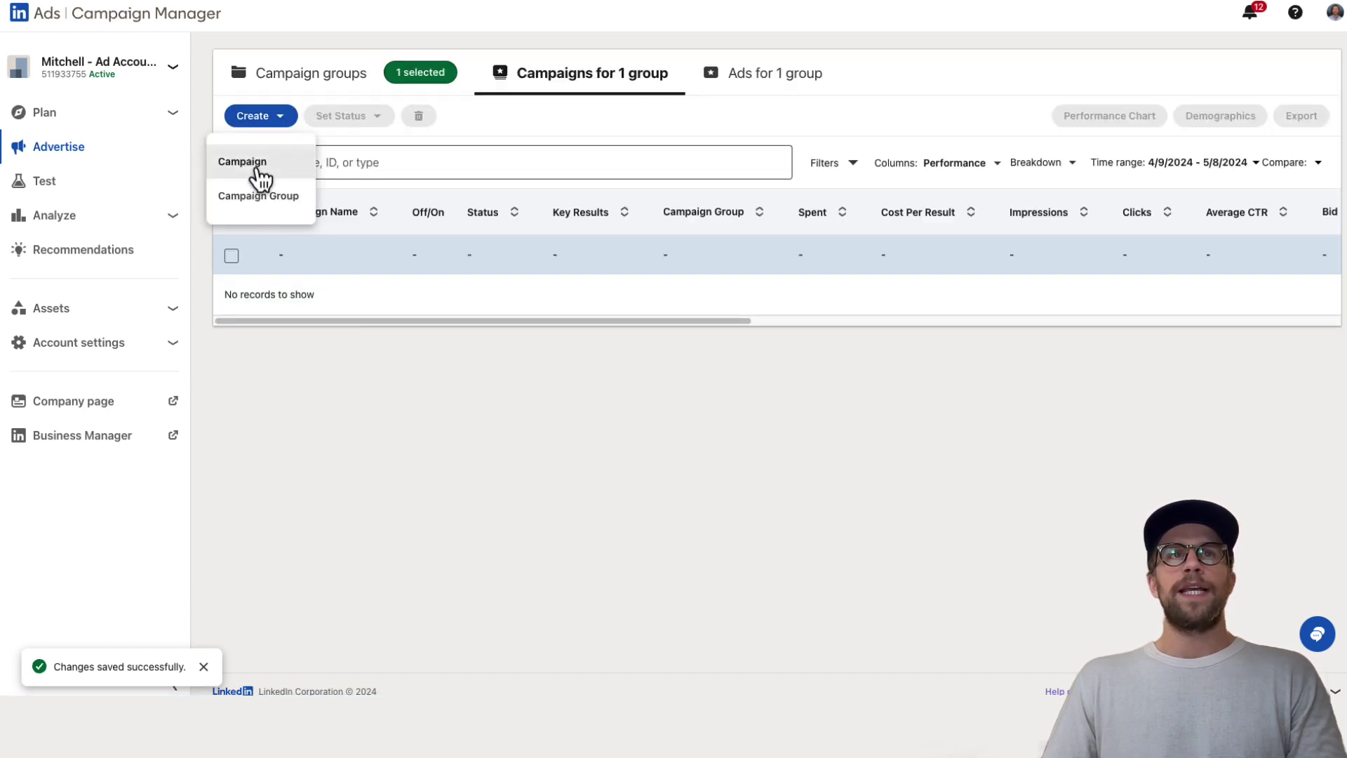
{"action": "left_click", "coordinate": [256, 170]}
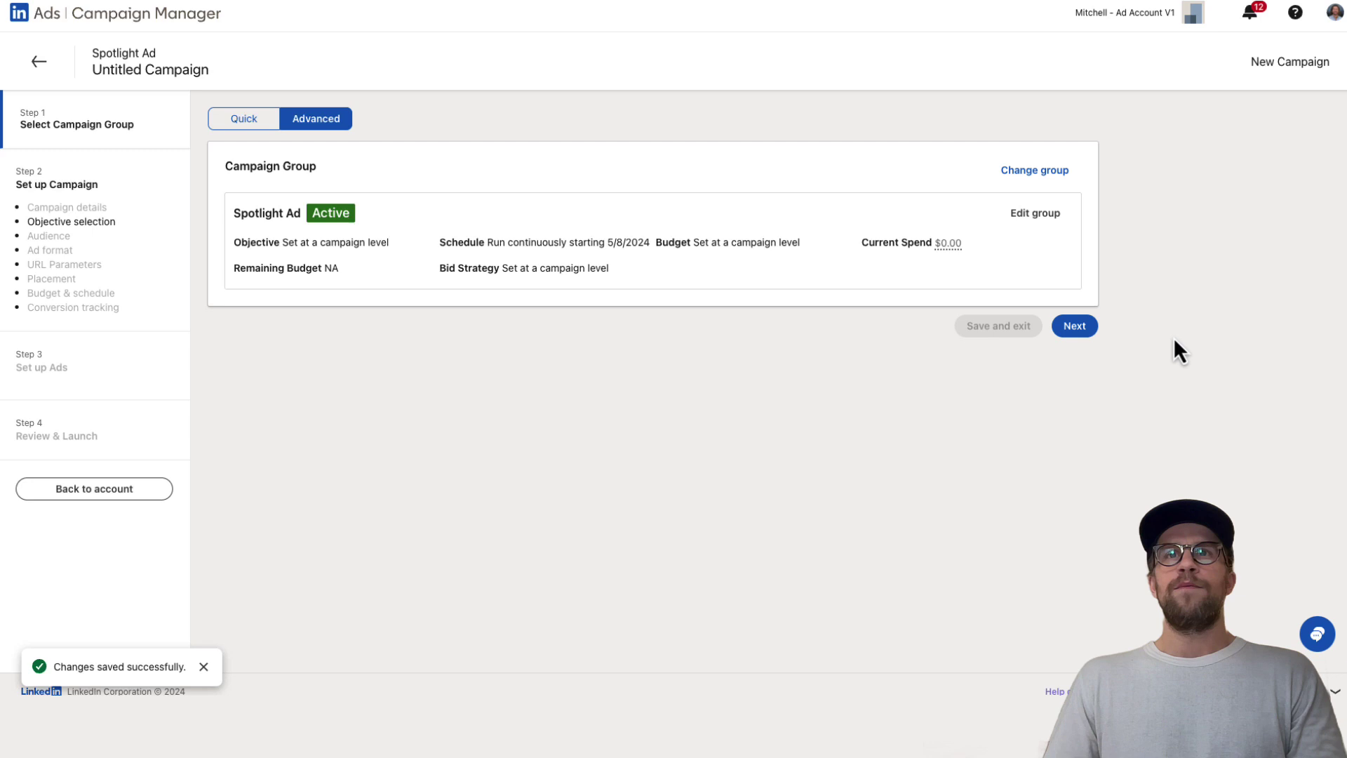
{"action": "left_click", "coordinate": [1075, 328]}
{"action": "left_click", "coordinate": [304, 208]}
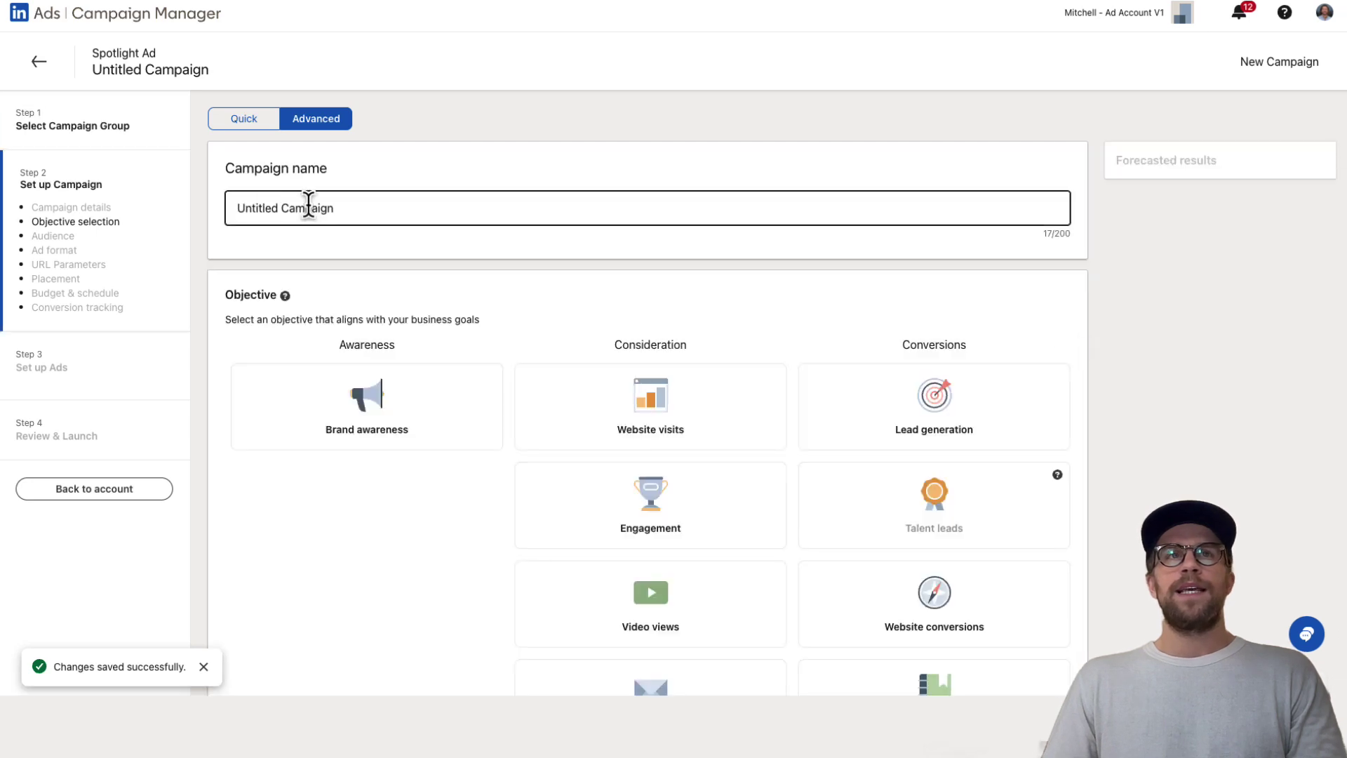
{"action": "key", "text": "ctrl+a"}
{"action": "type", "text": "Spot"}
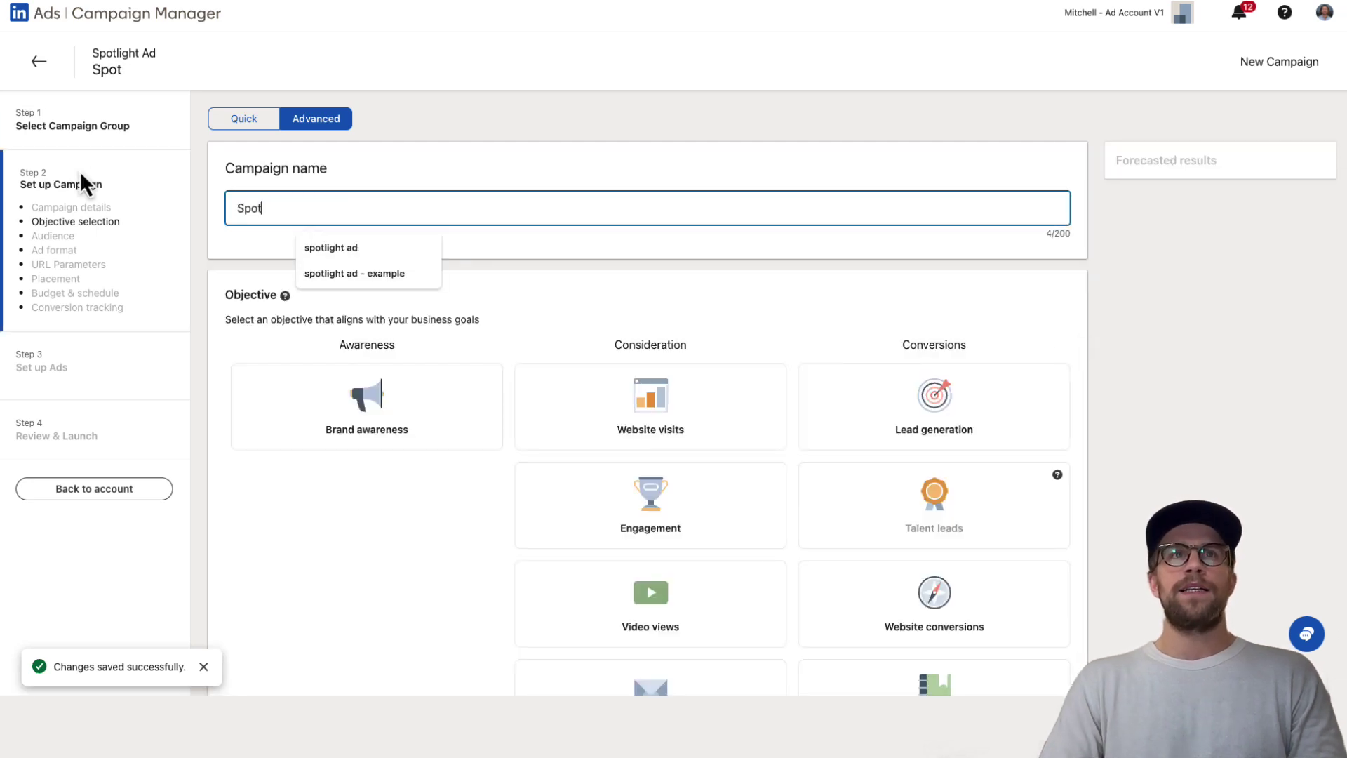
{"action": "left_click", "coordinate": [331, 247]}
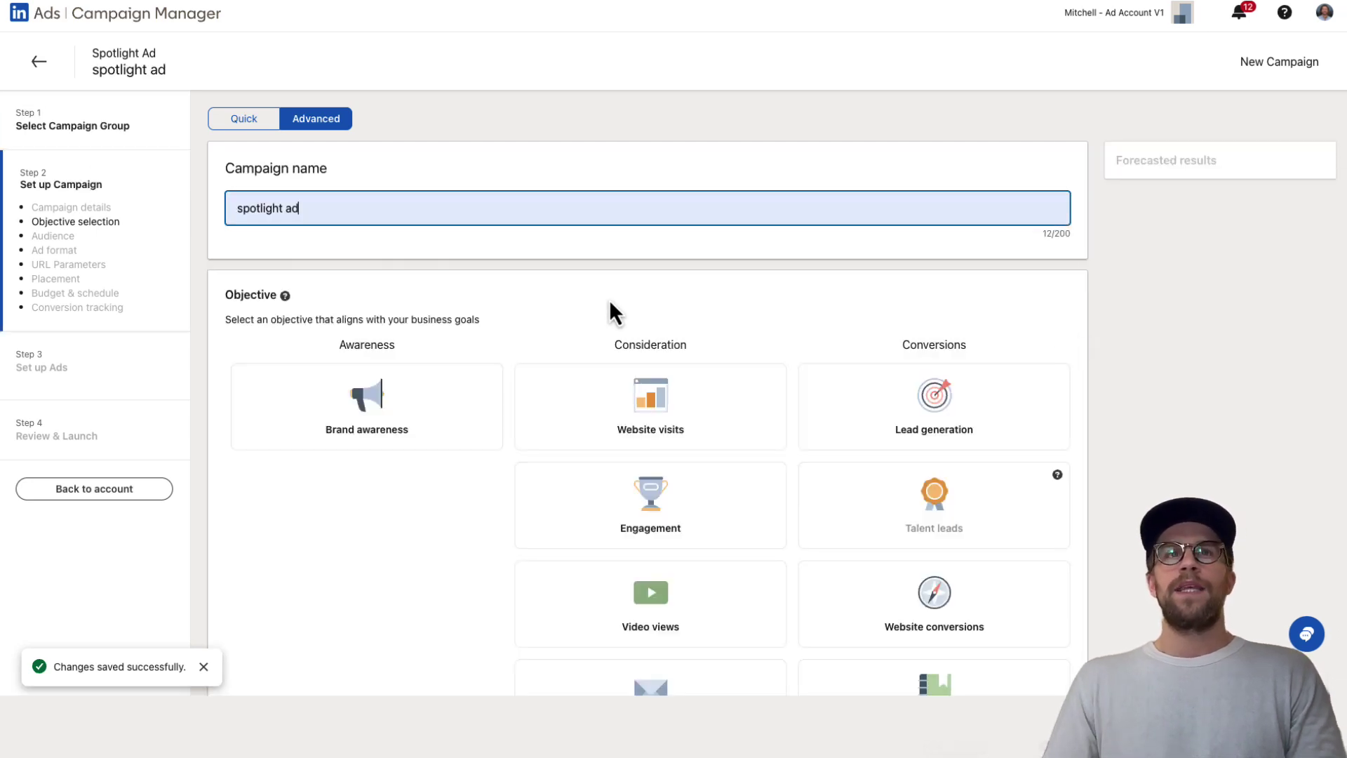
Choose Website visits as the objective and Spotlight as the ad format
{"action": "left_click", "coordinate": [621, 410]}
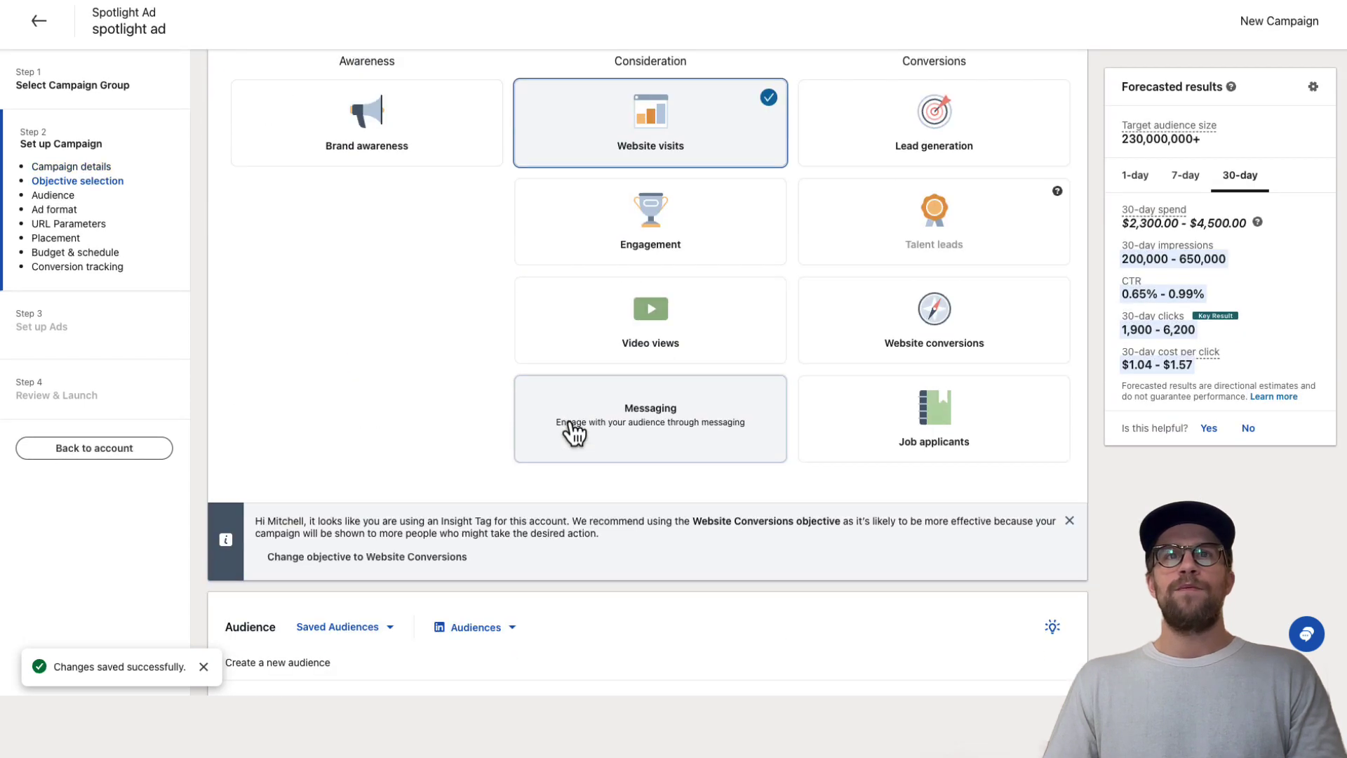
{"action": "scroll", "coordinate": [574, 433], "scroll_direction": "down", "scroll_amount": 12}
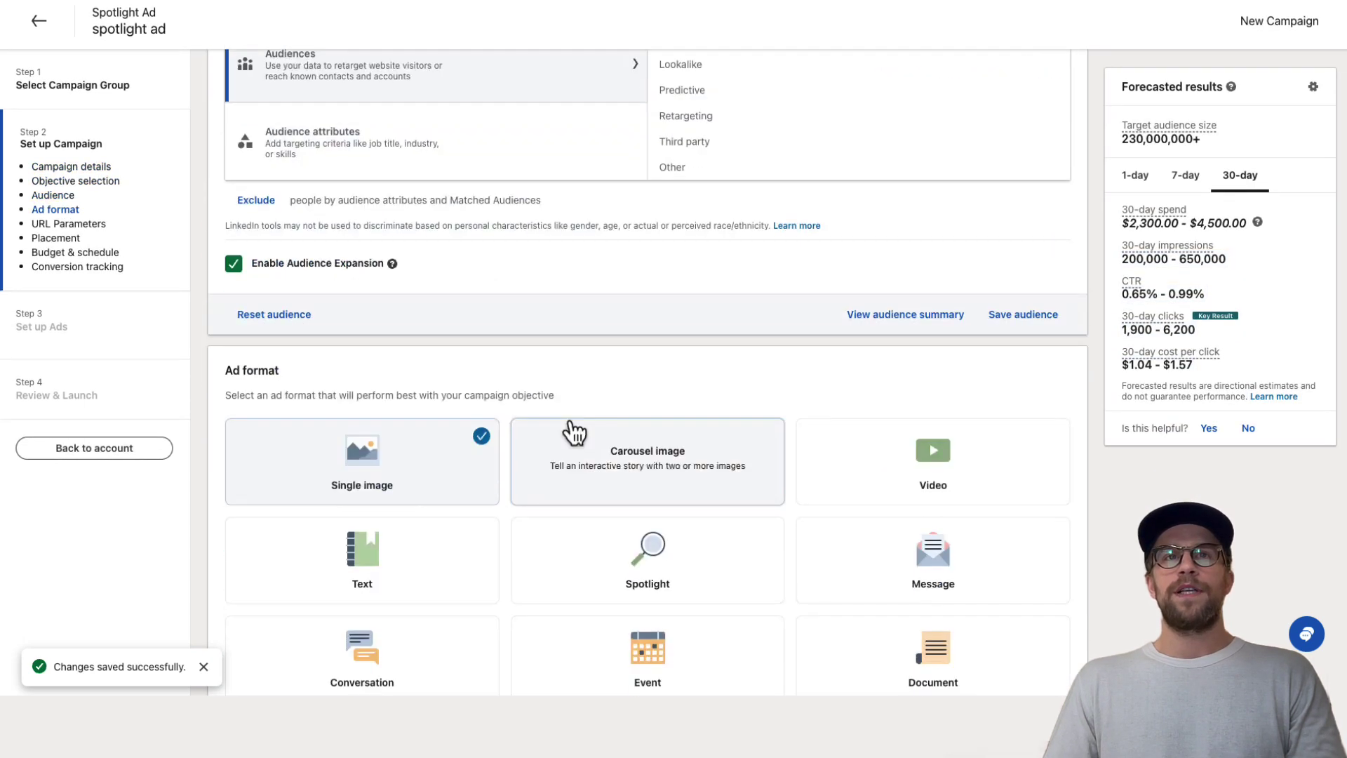
{"action": "scroll", "coordinate": [574, 433], "scroll_direction": "down", "scroll_amount": 4}
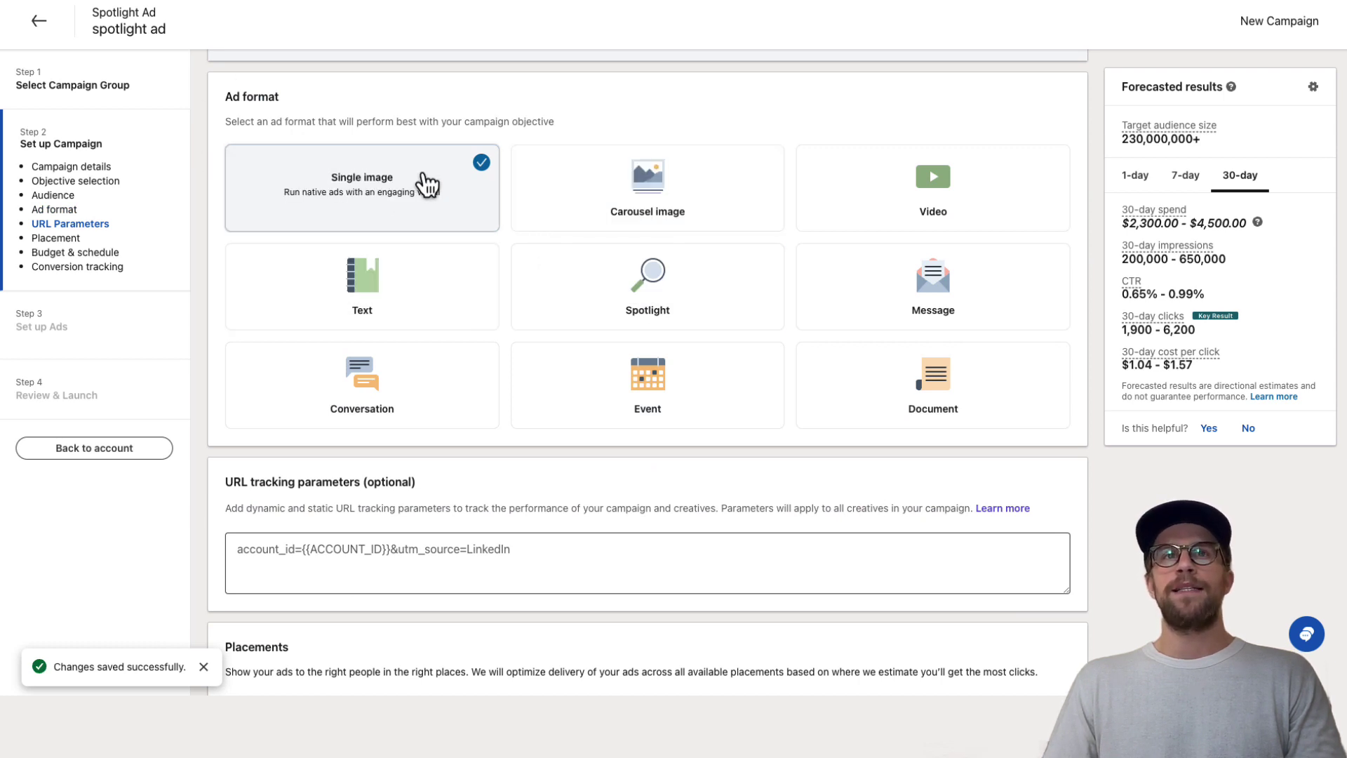
{"action": "left_click", "coordinate": [659, 303]}
{"action": "scroll", "coordinate": [653, 301], "scroll_direction": "up", "scroll_amount": 1}
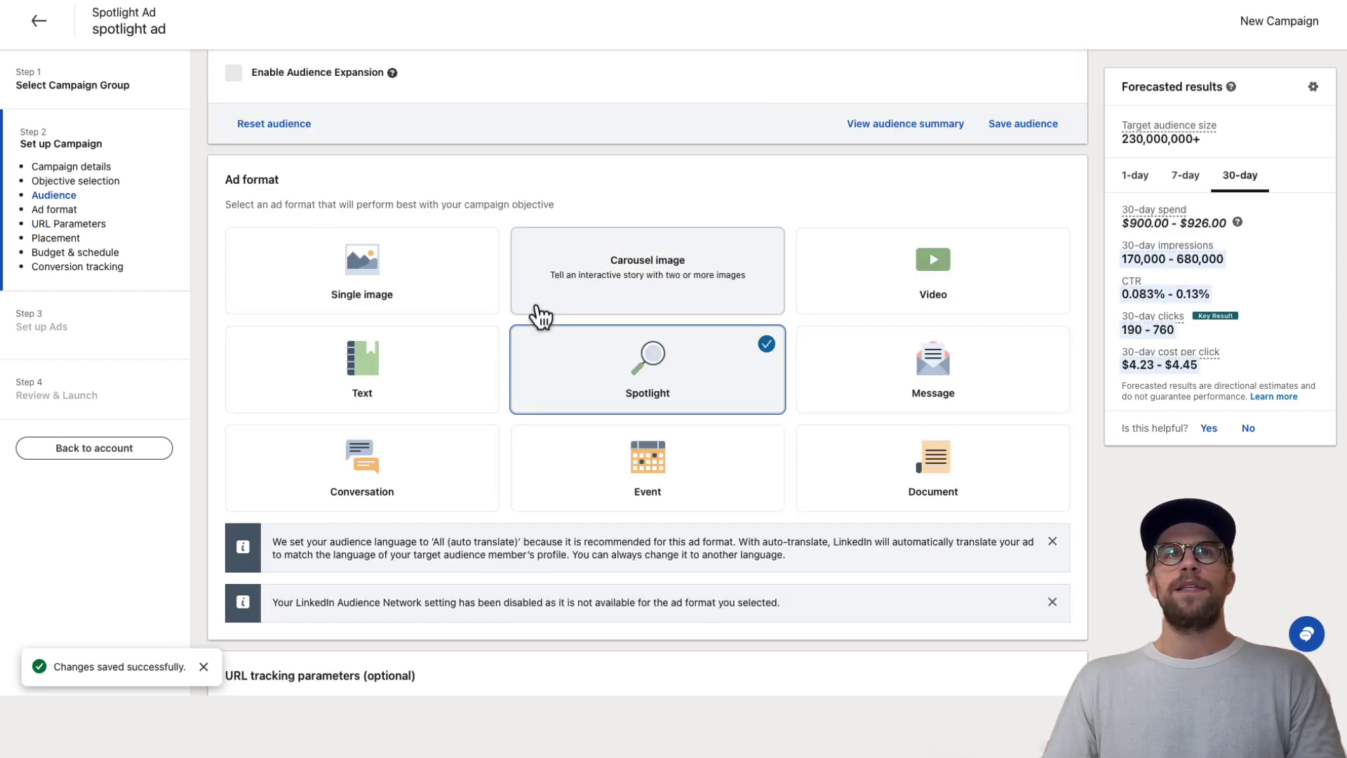
Remove the existing 300-250 audience attribute
{"action": "scroll", "coordinate": [536, 320], "scroll_direction": "up", "scroll_amount": 3}
{"action": "scroll", "coordinate": [536, 306], "scroll_direction": "up", "scroll_amount": 6}
{"action": "scroll", "coordinate": [519, 277], "scroll_direction": "up", "scroll_amount": 2}
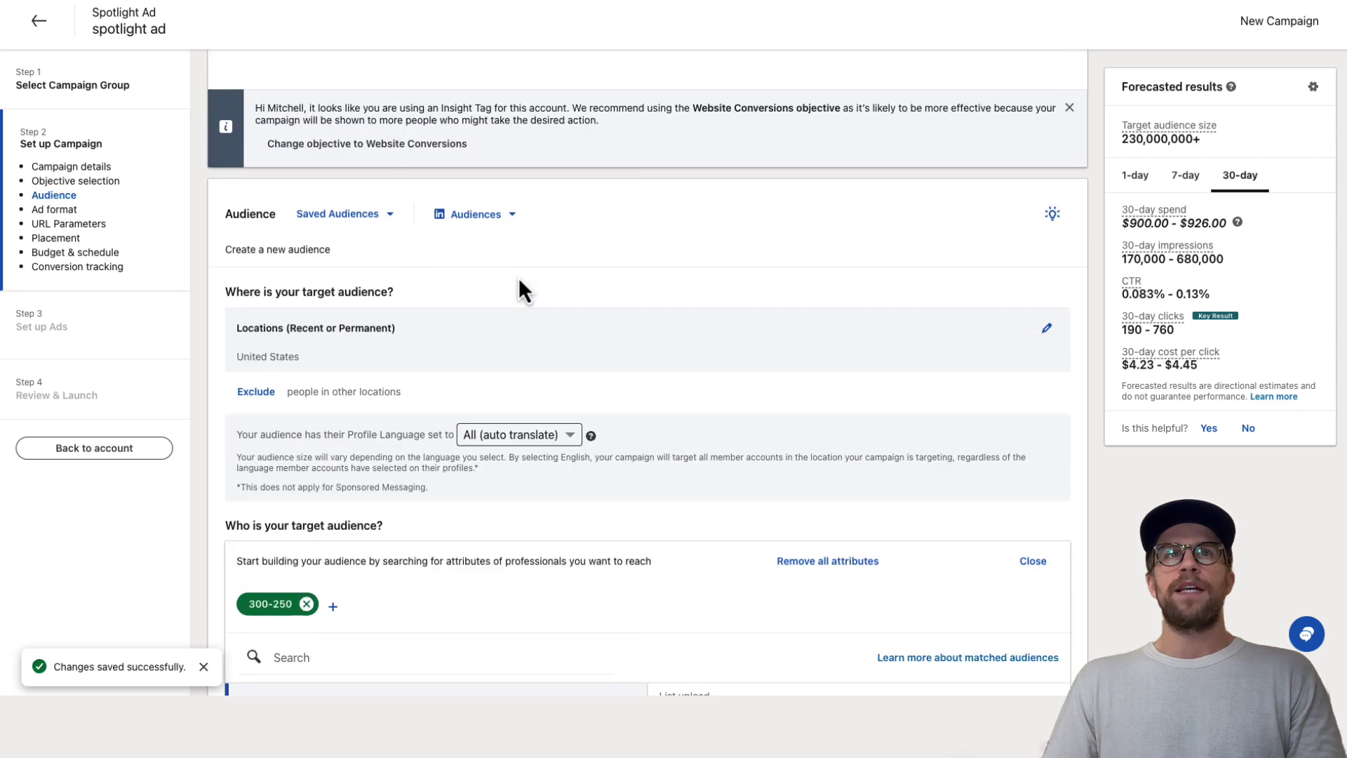
{"action": "scroll", "coordinate": [364, 250], "scroll_direction": "up", "scroll_amount": 1}
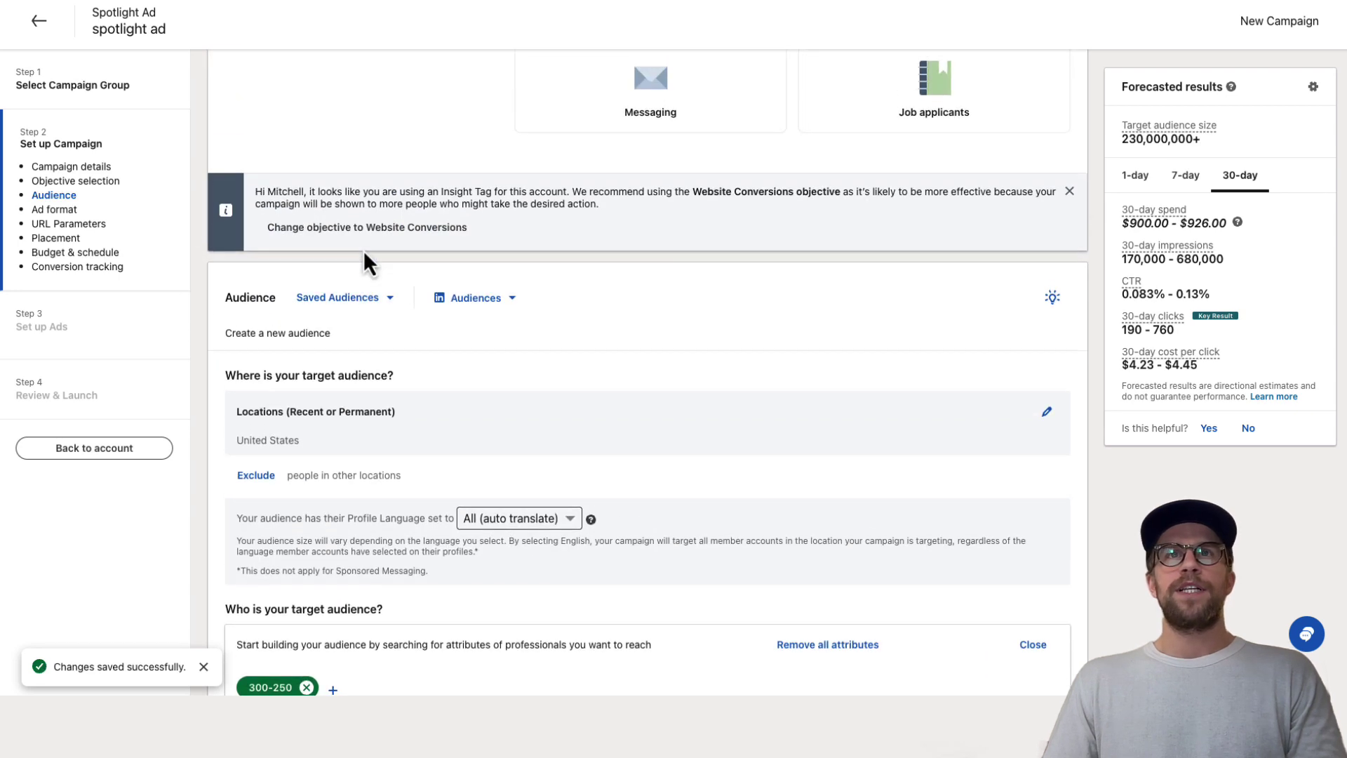
{"action": "scroll", "coordinate": [499, 355], "scroll_direction": "down", "scroll_amount": 3}
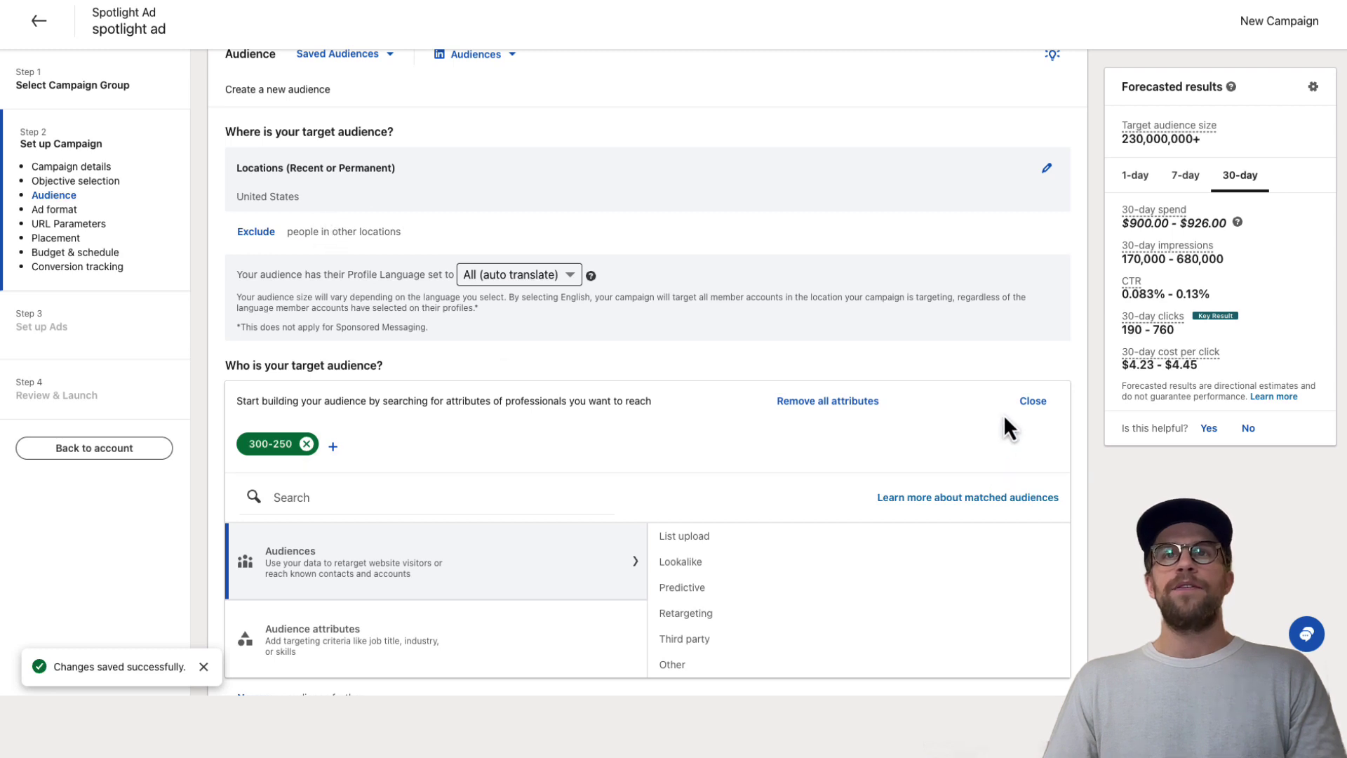
{"action": "left_click", "coordinate": [856, 406]}
{"action": "left_click", "coordinate": [886, 364]}
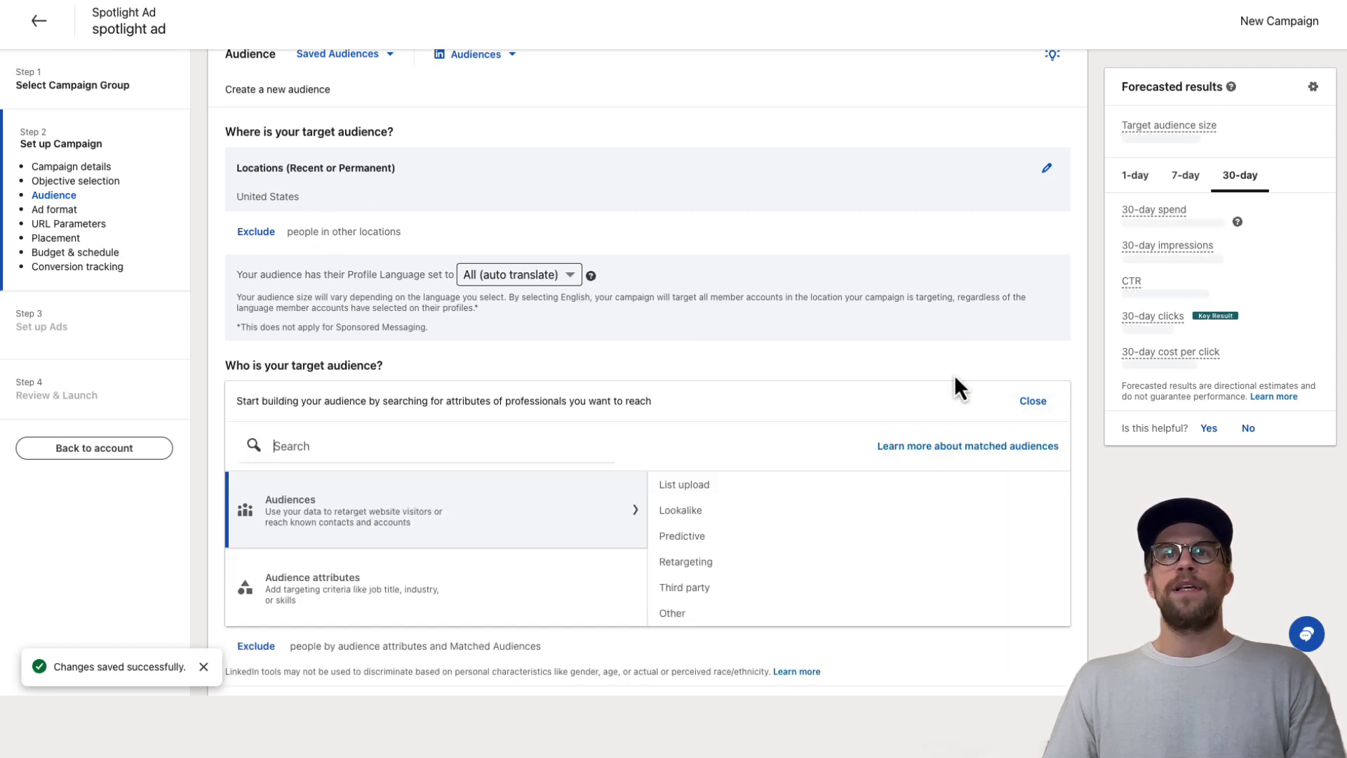
{"action": "left_click", "coordinate": [1034, 399]}
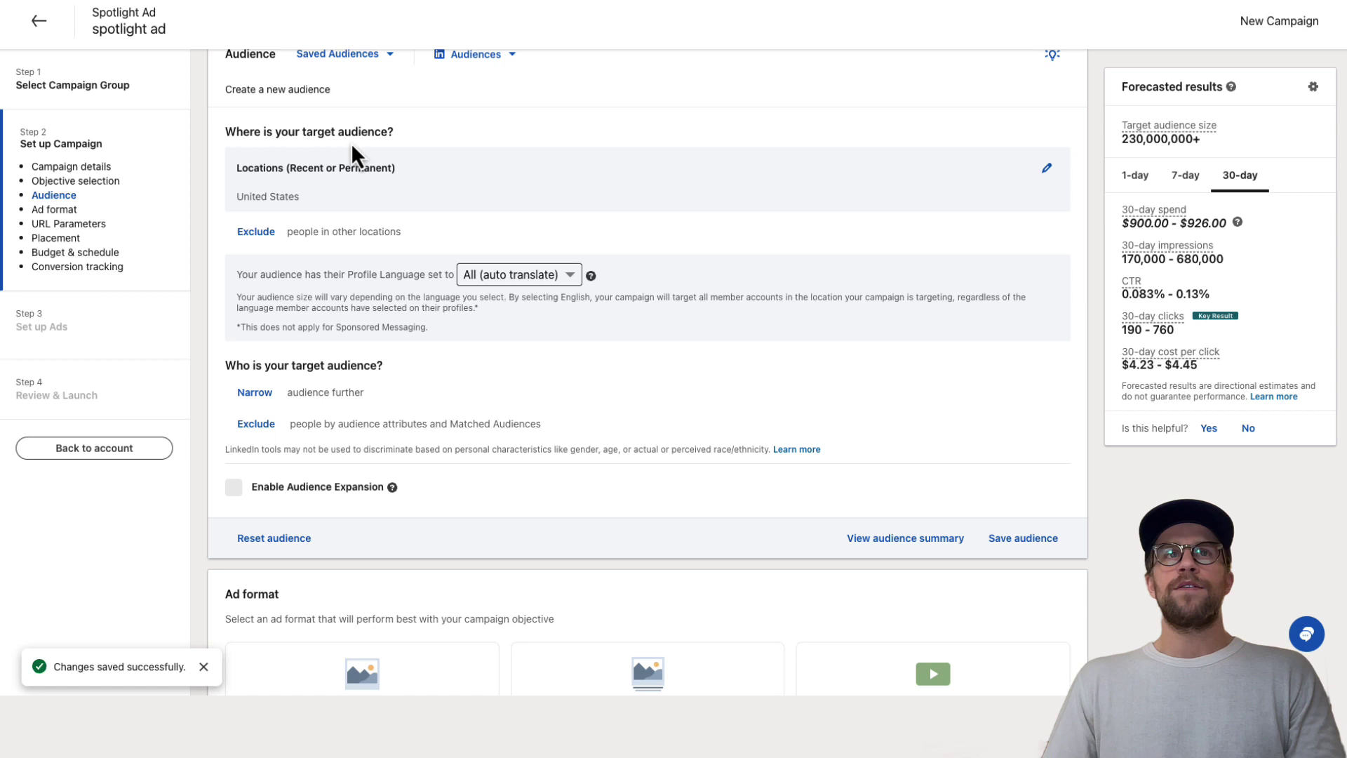
Limit the United States location targeting to Permanent location only
{"action": "left_click", "coordinate": [1047, 168]}
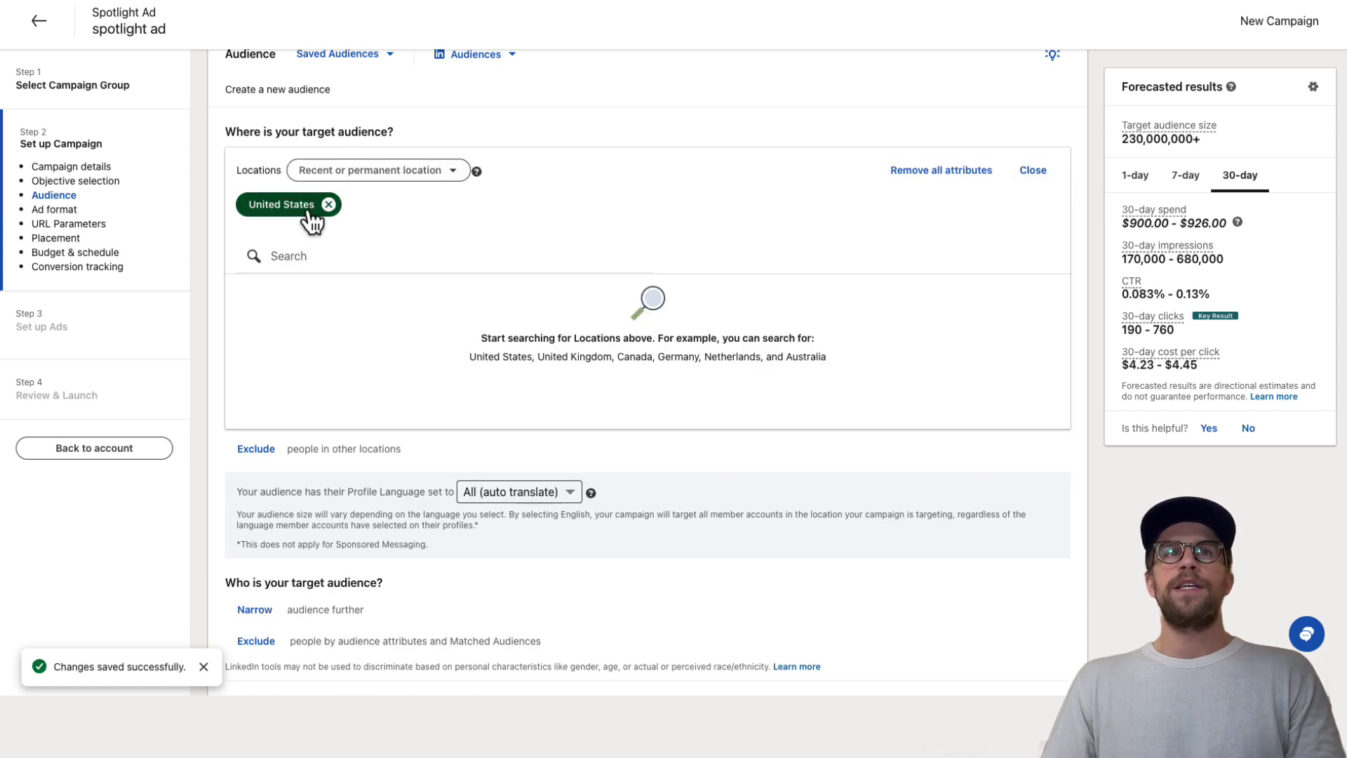
{"action": "left_click", "coordinate": [355, 177]}
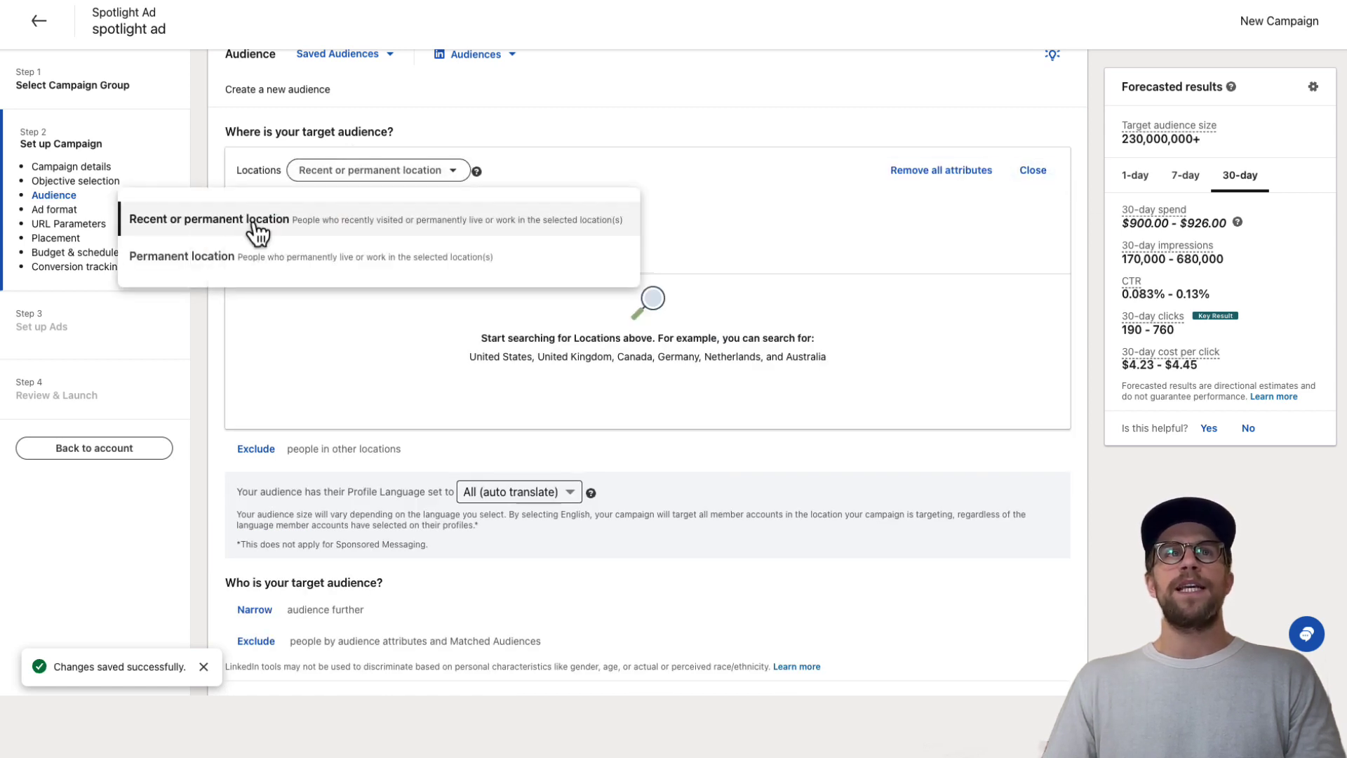
{"action": "left_click", "coordinate": [217, 268]}
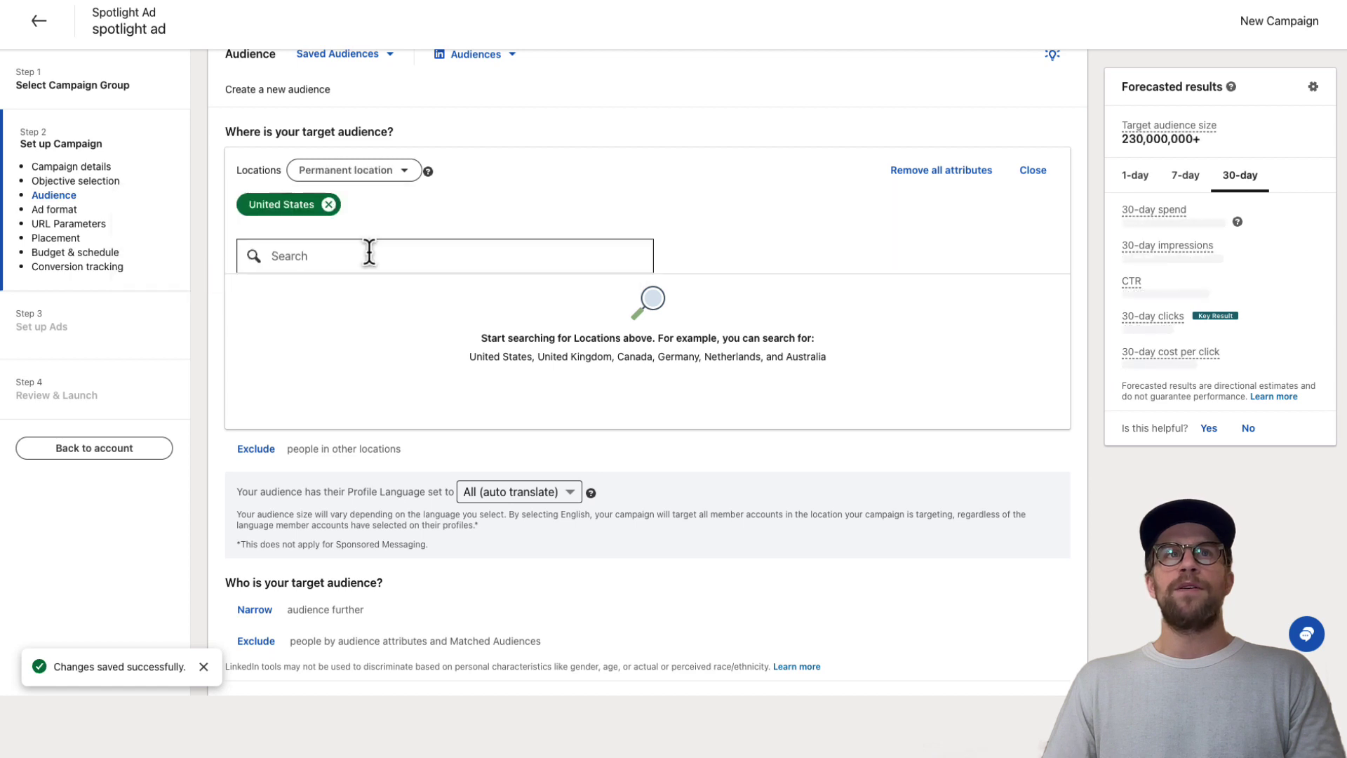
{"action": "left_click", "coordinate": [1036, 171]}
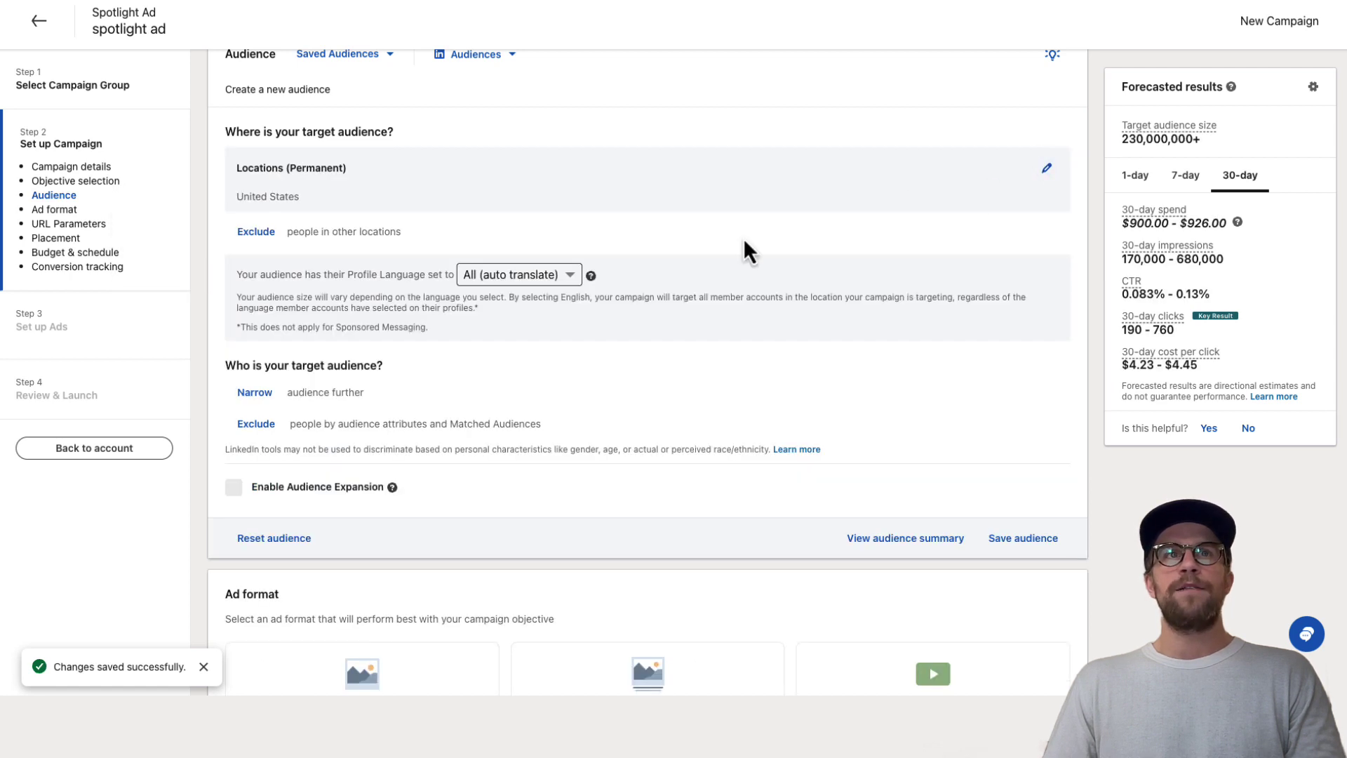
{"action": "left_click", "coordinate": [249, 407]}
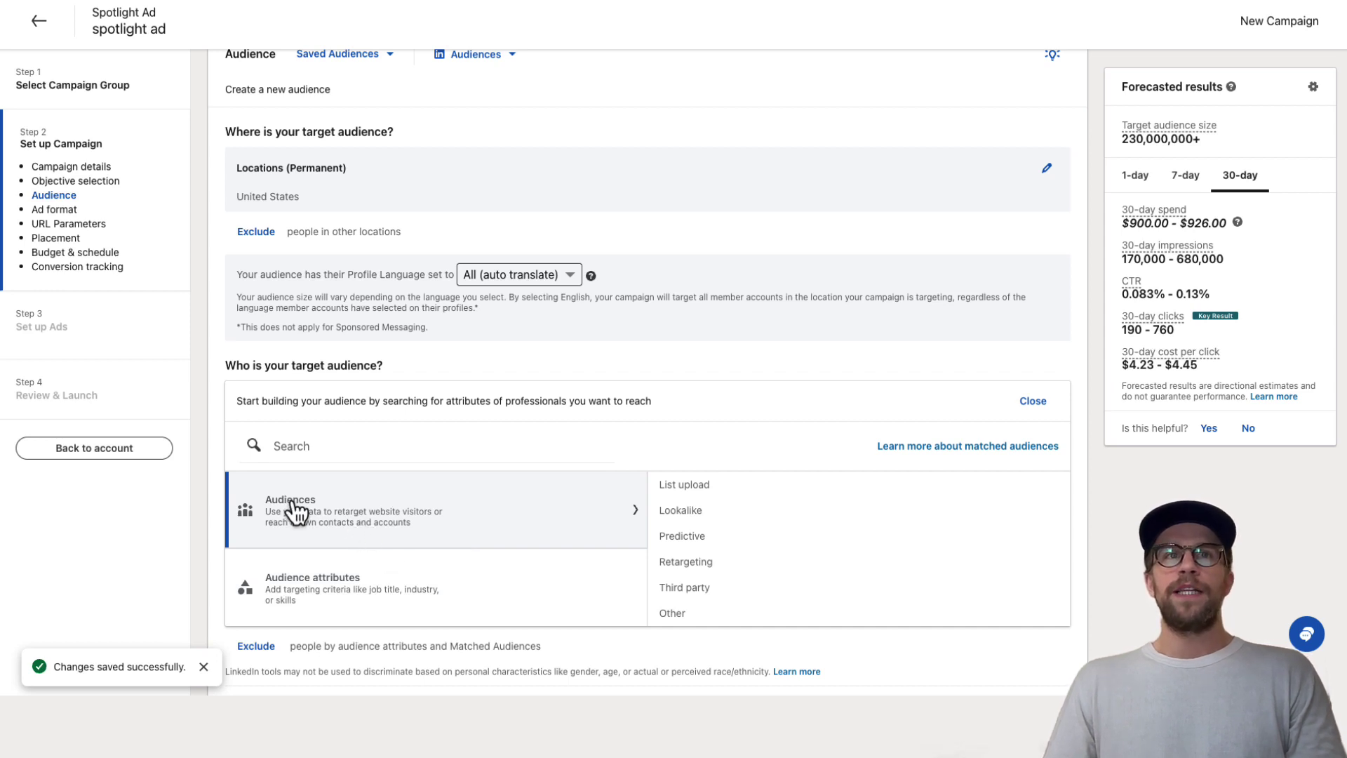
Add the Company Size attribute '11-50 employees' to the audience
{"action": "left_click", "coordinate": [681, 561]}
{"action": "scroll", "coordinate": [701, 573], "scroll_direction": "down", "scroll_amount": 2}
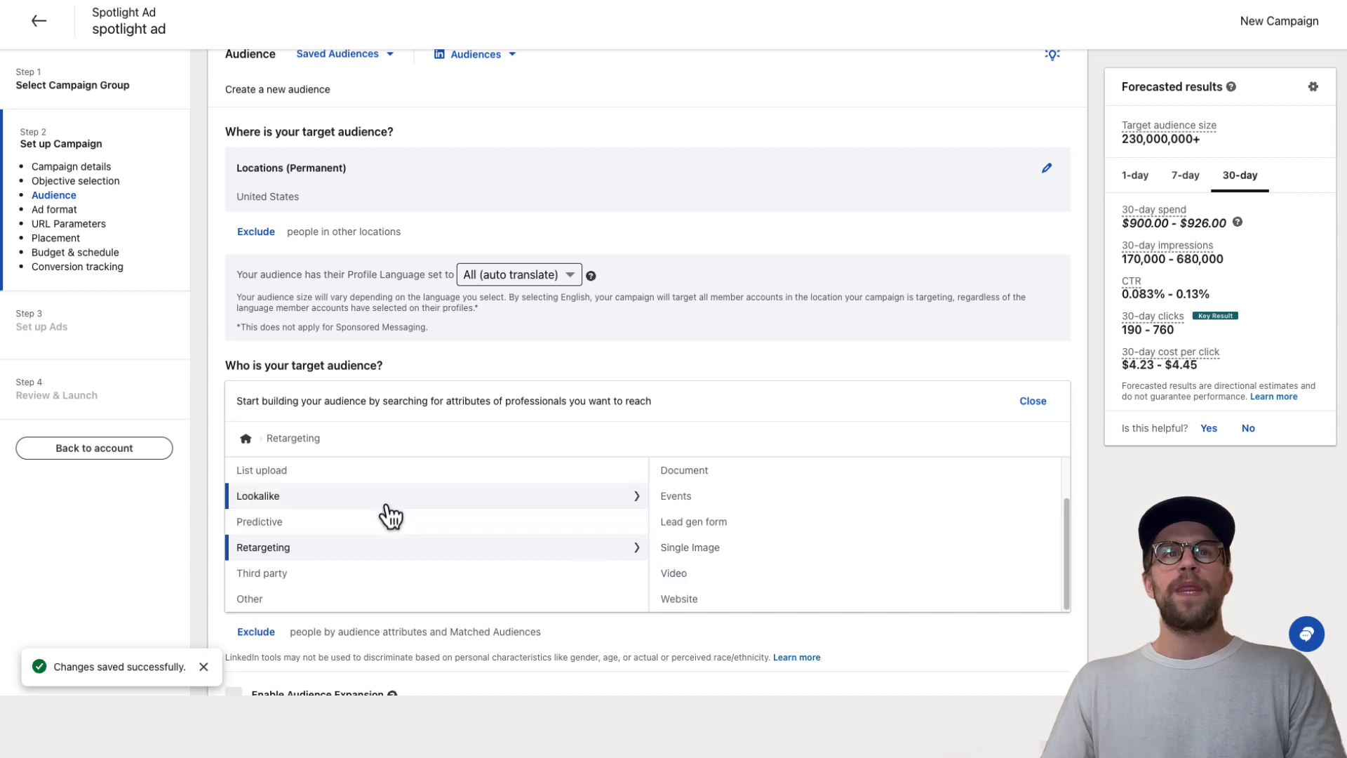
{"action": "left_click", "coordinate": [245, 439]}
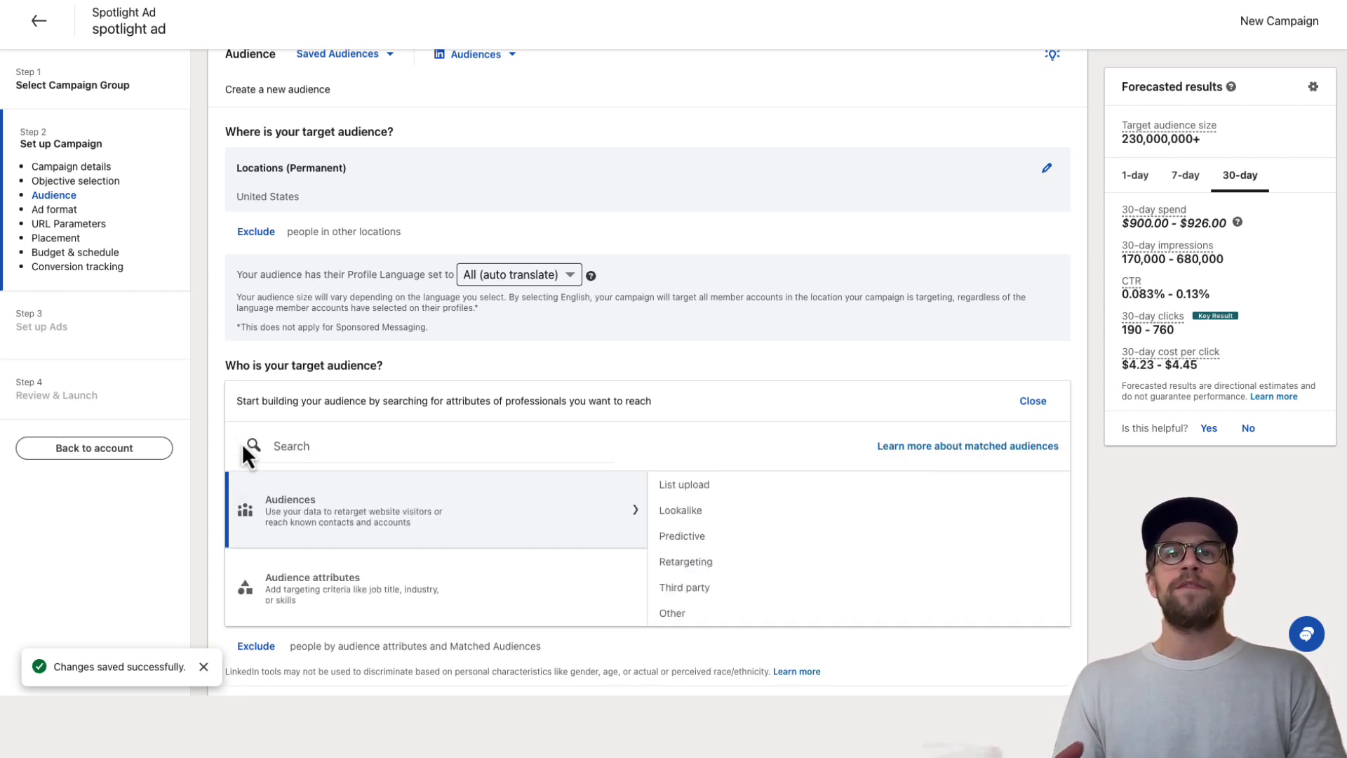
{"action": "left_click", "coordinate": [402, 615]}
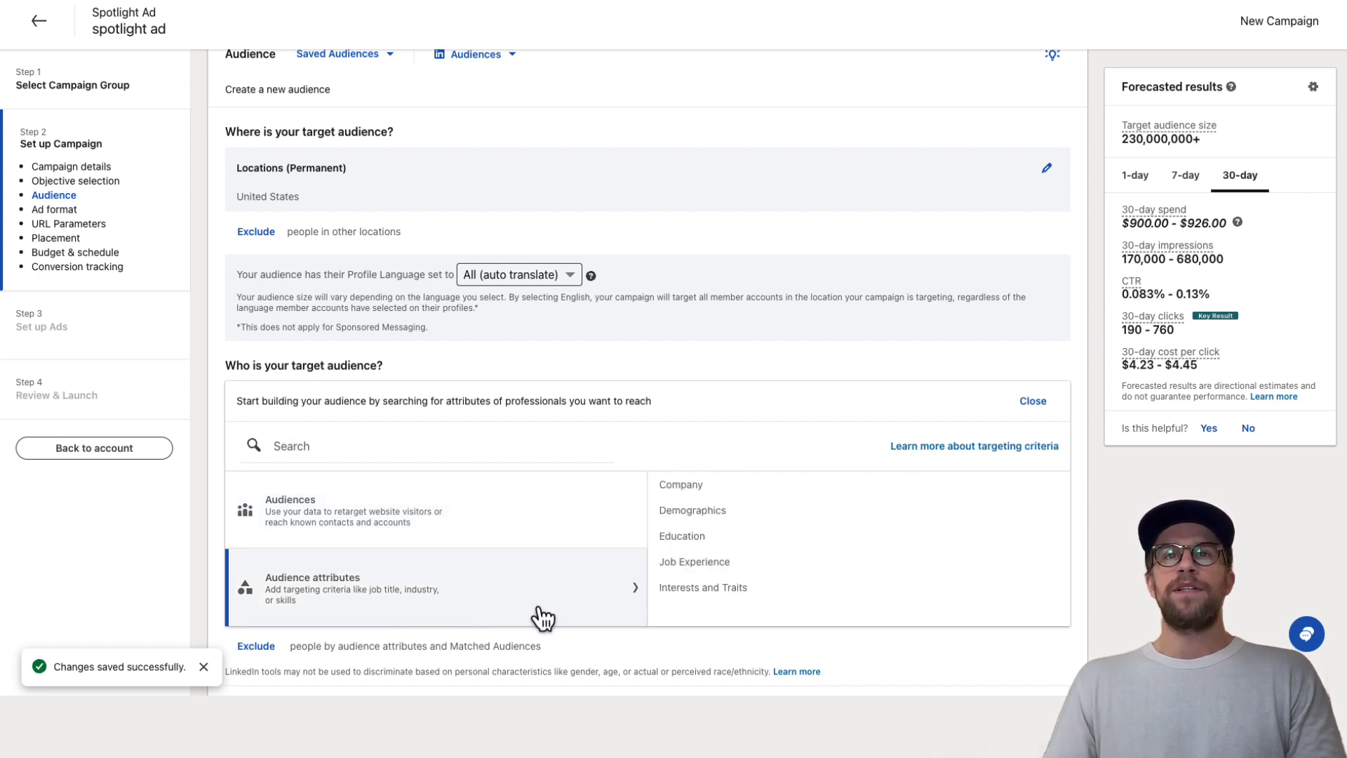
{"action": "left_click", "coordinate": [812, 489]}
{"action": "scroll", "coordinate": [791, 563], "scroll_direction": "down", "scroll_amount": 1}
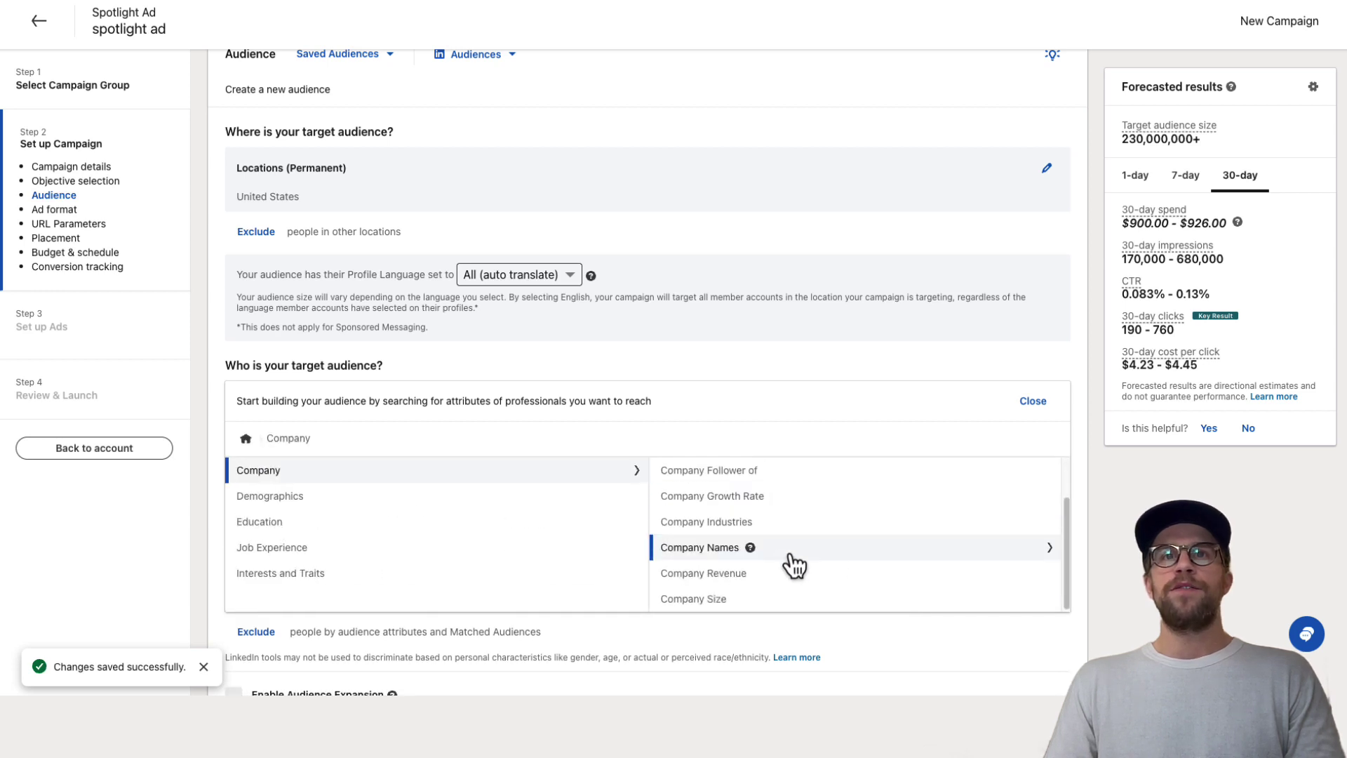
{"action": "left_click", "coordinate": [716, 601]}
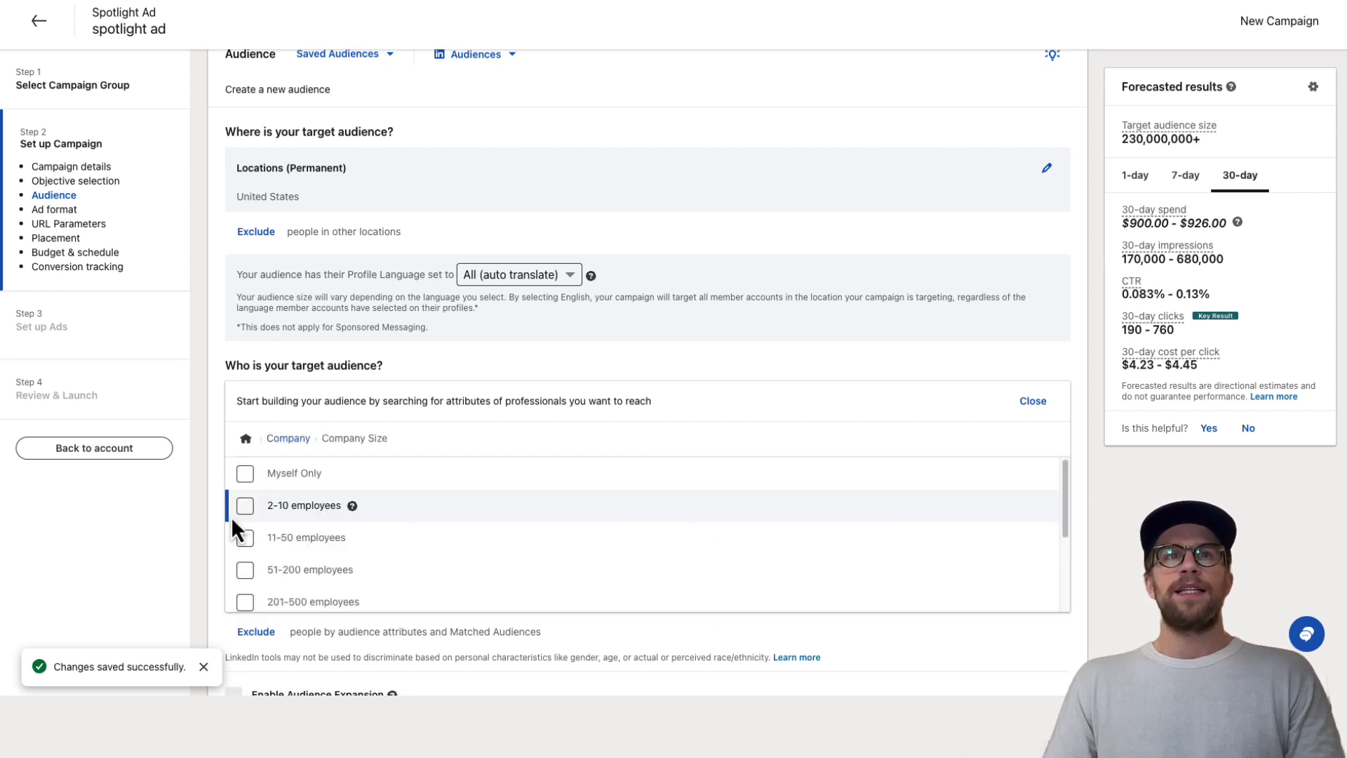
{"action": "left_click", "coordinate": [243, 539]}
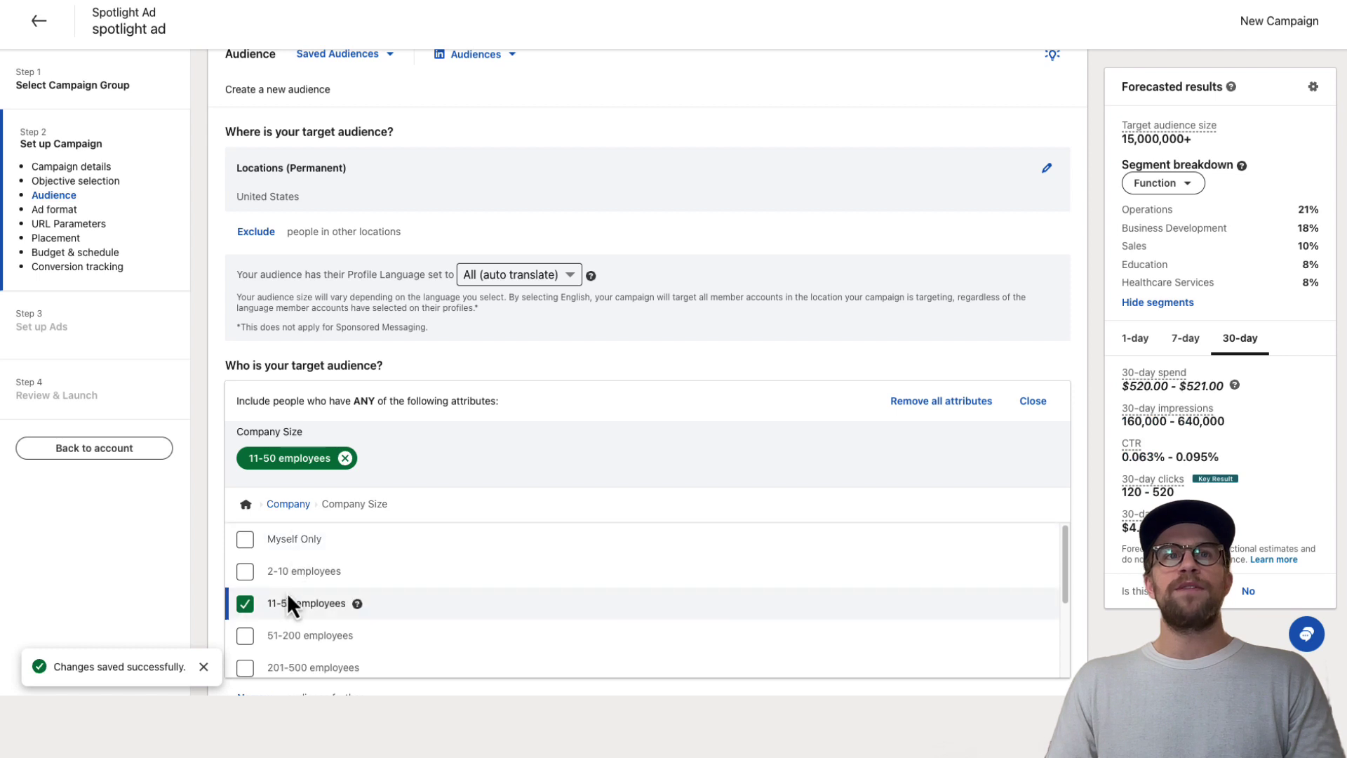
Add the Financial Services company industry, ANDed with the 11-50 employee size
{"action": "left_click", "coordinate": [1033, 402]}
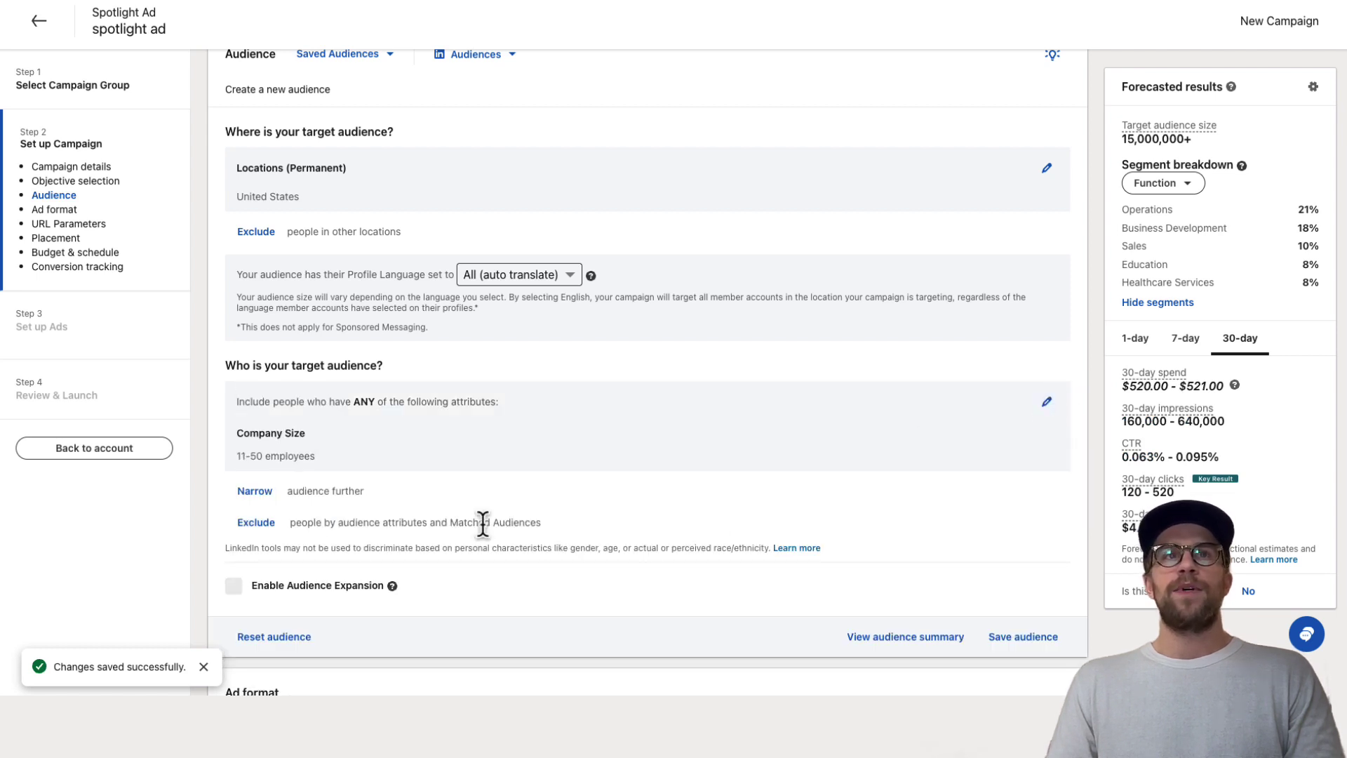
{"action": "left_click", "coordinate": [254, 491]}
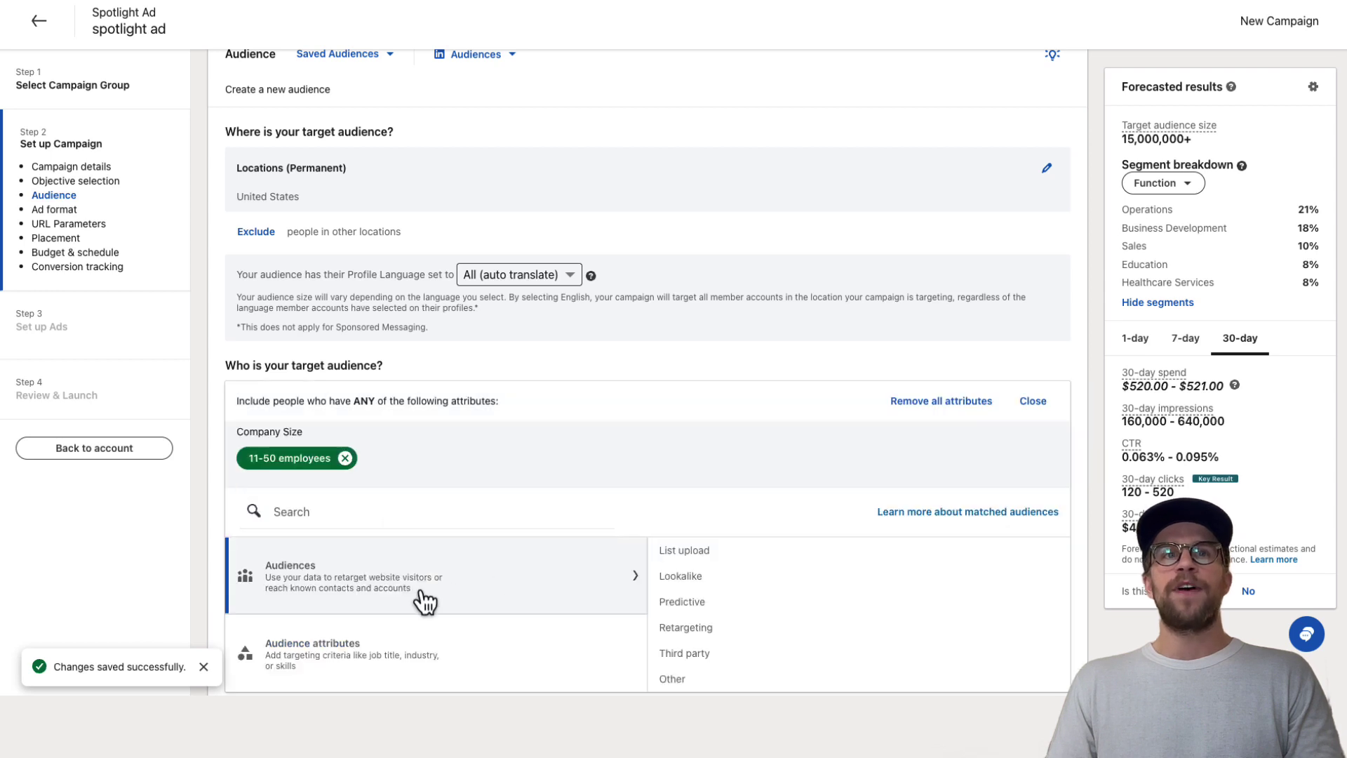
{"action": "scroll", "coordinate": [393, 610], "scroll_direction": "down", "scroll_amount": 1}
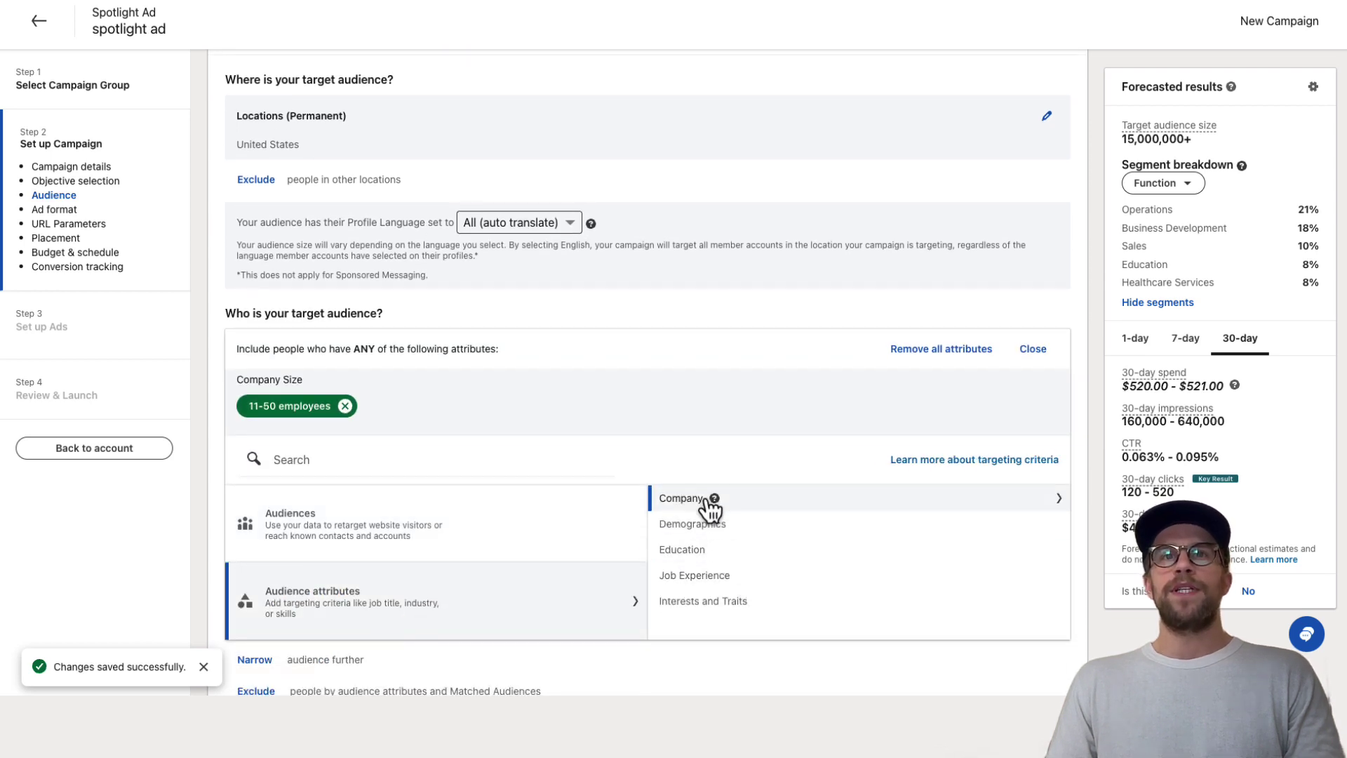
{"action": "left_click", "coordinate": [706, 500]}
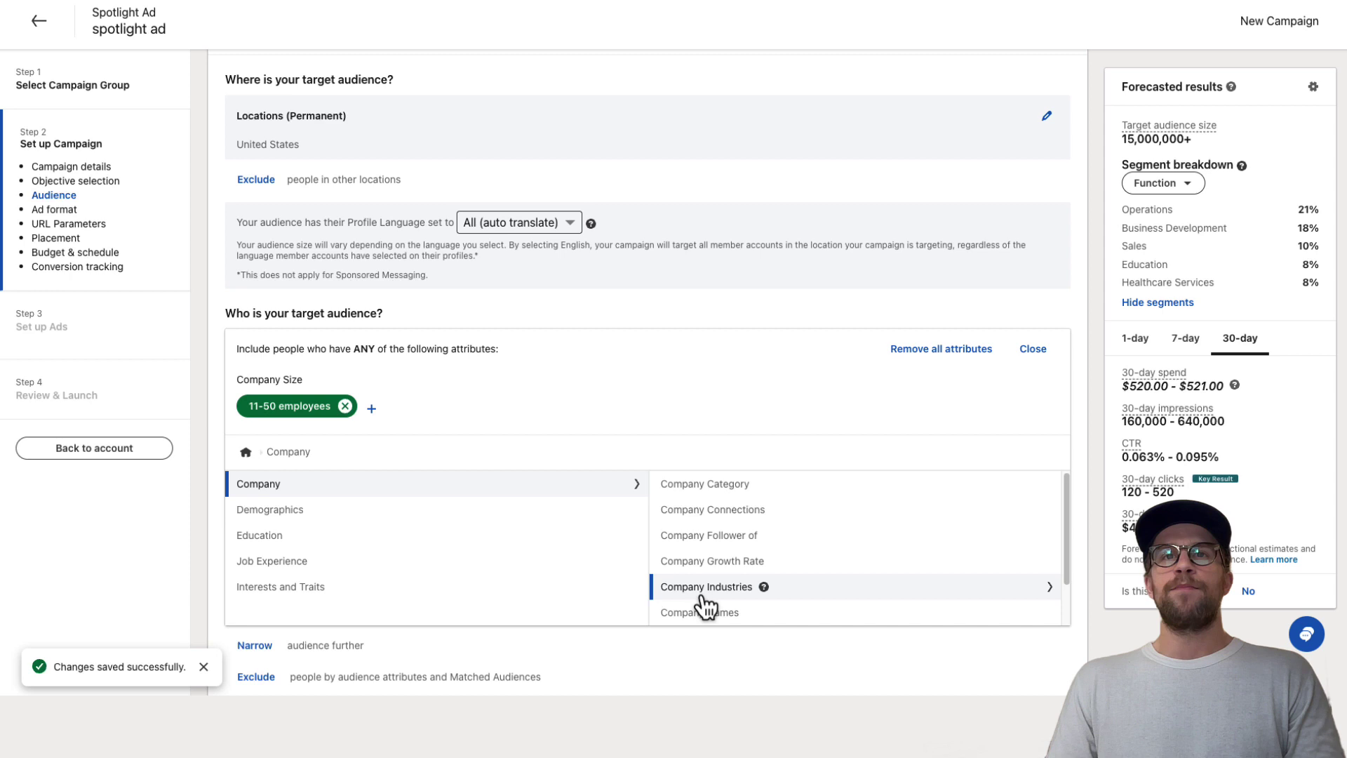
{"action": "left_click", "coordinate": [700, 596]}
{"action": "scroll", "coordinate": [723, 554], "scroll_direction": "down", "scroll_amount": 1}
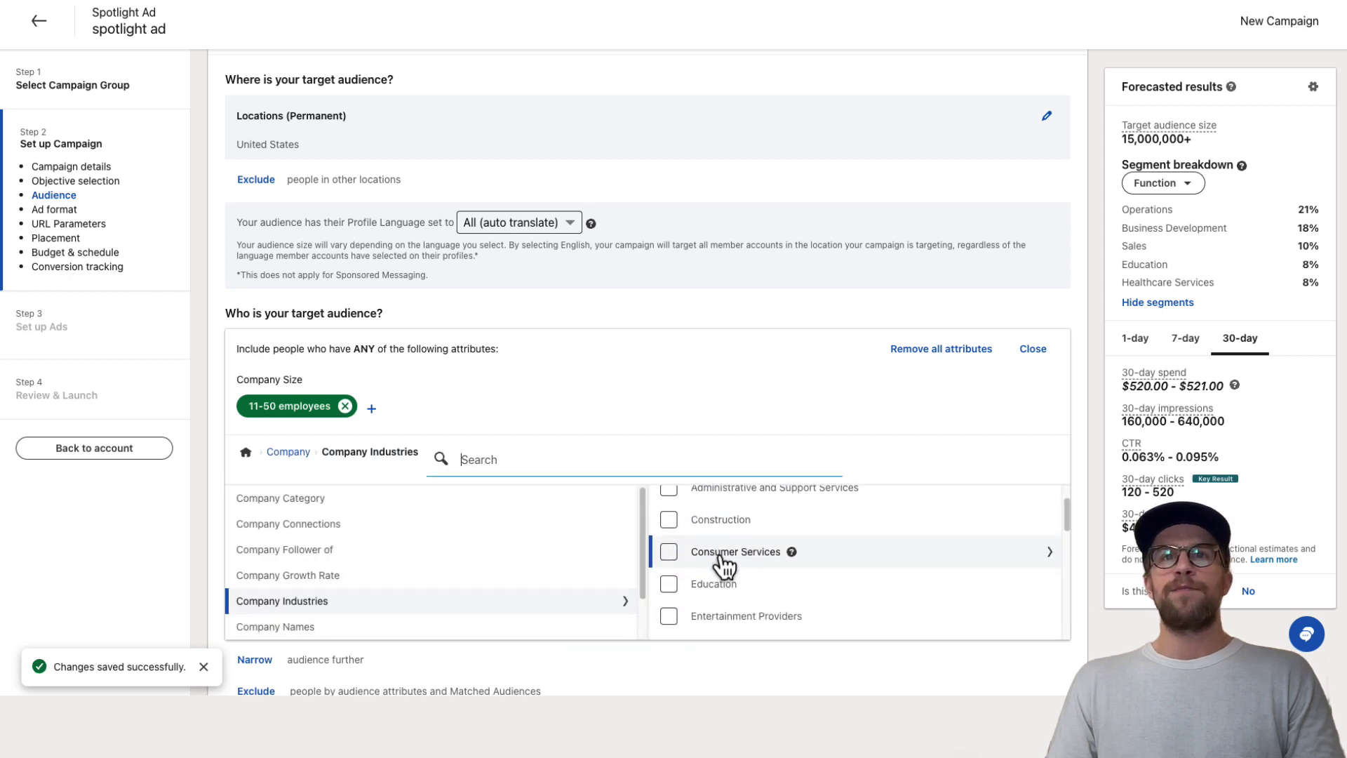
{"action": "scroll", "coordinate": [723, 562], "scroll_direction": "down", "scroll_amount": 2}
{"action": "left_click", "coordinate": [673, 587]}
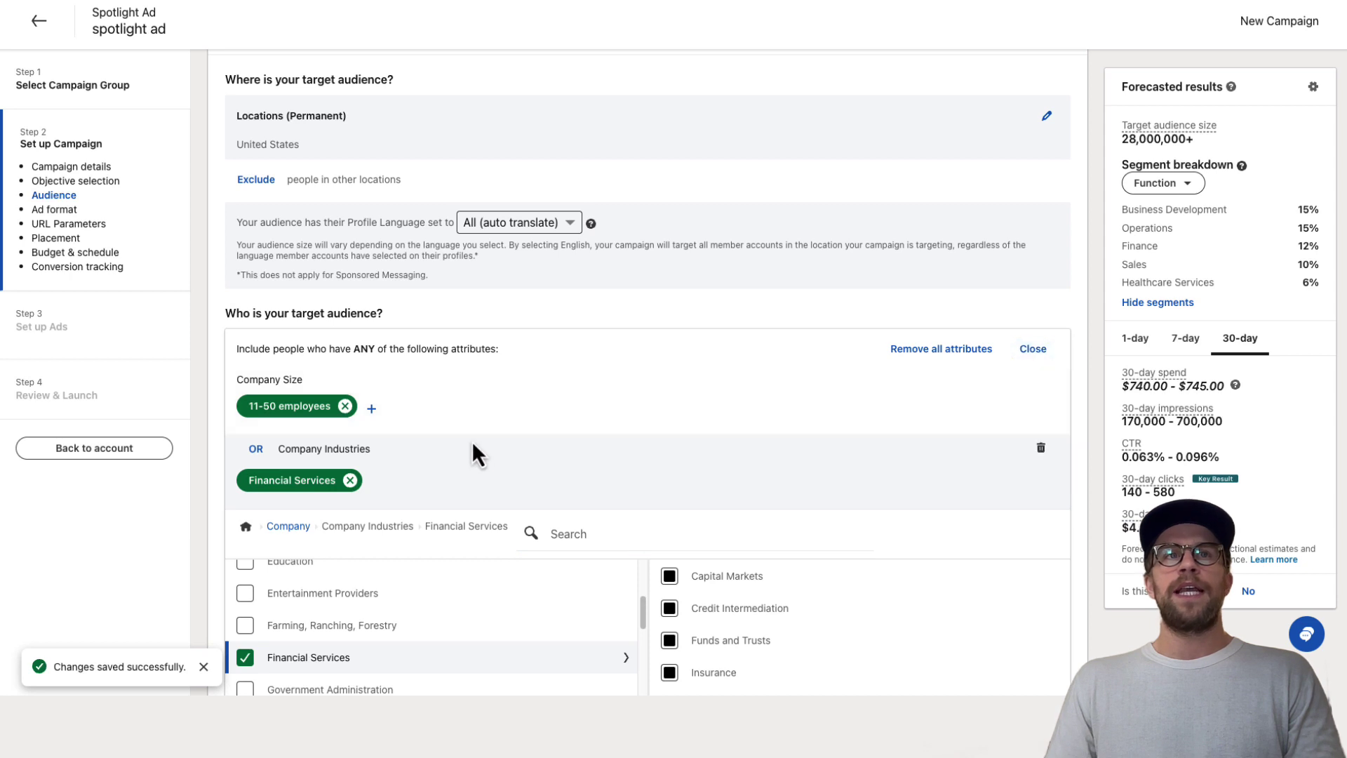
{"action": "left_click", "coordinate": [257, 452]}
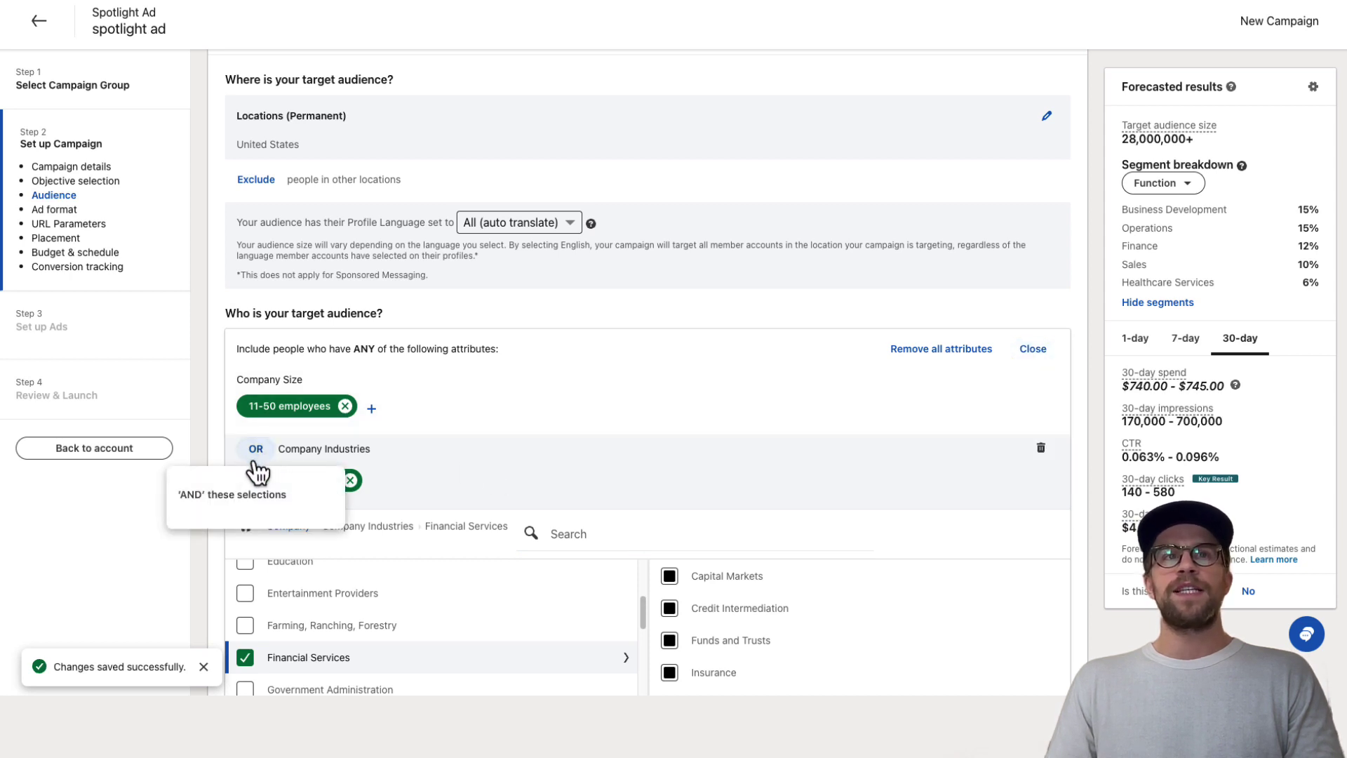
{"action": "left_click", "coordinate": [231, 495]}
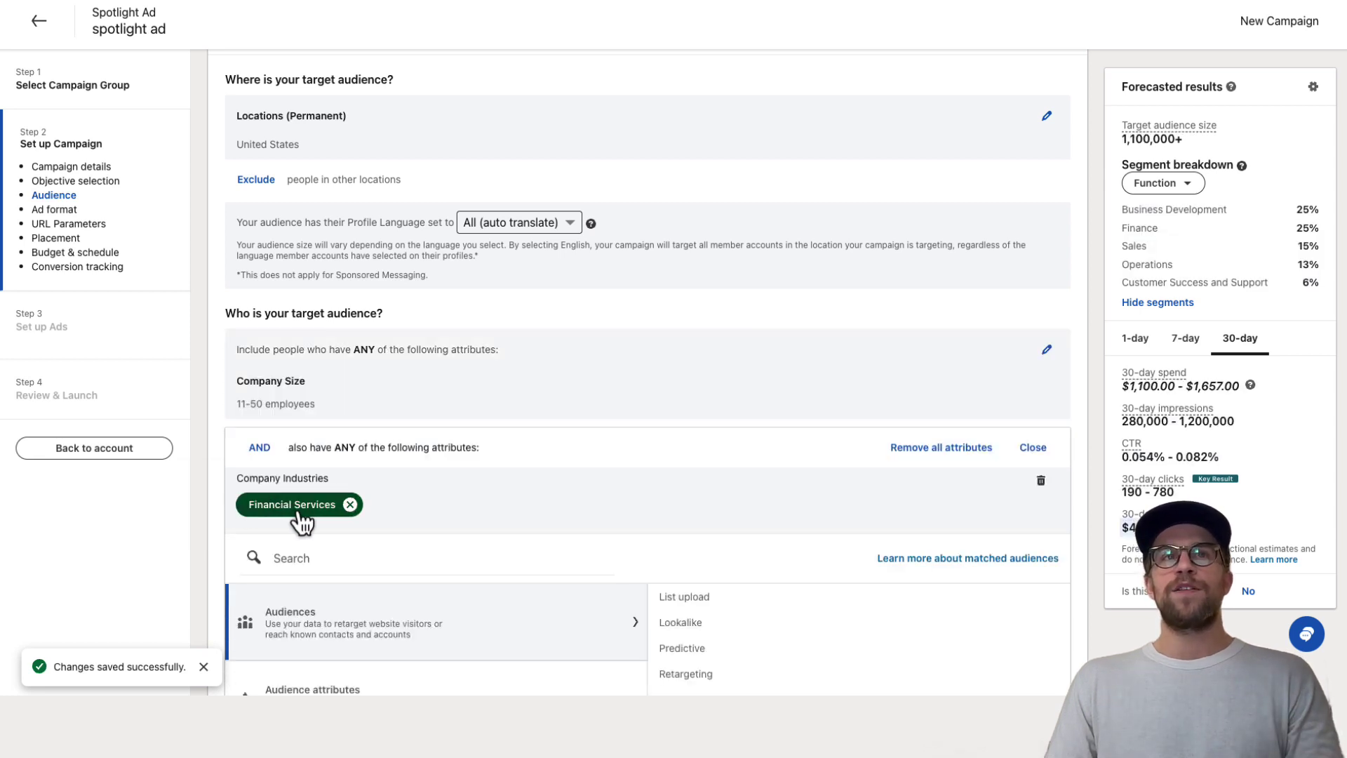
{"action": "left_click", "coordinate": [1033, 448]}
AND the job title Sales Manager, found by searching 'sale', into the audience
{"action": "scroll", "coordinate": [757, 444], "scroll_direction": "down", "scroll_amount": 2}
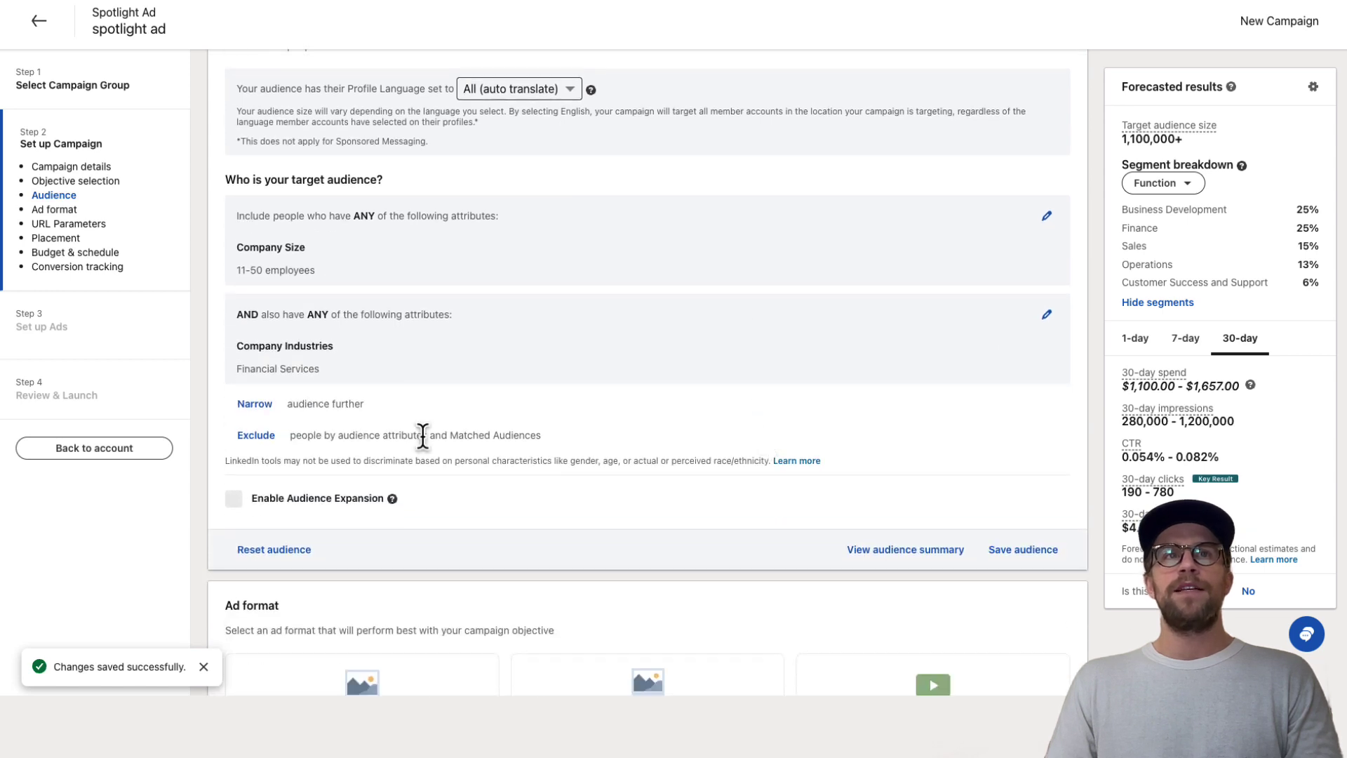
{"action": "left_click", "coordinate": [253, 405]}
{"action": "left_click", "coordinate": [316, 556]}
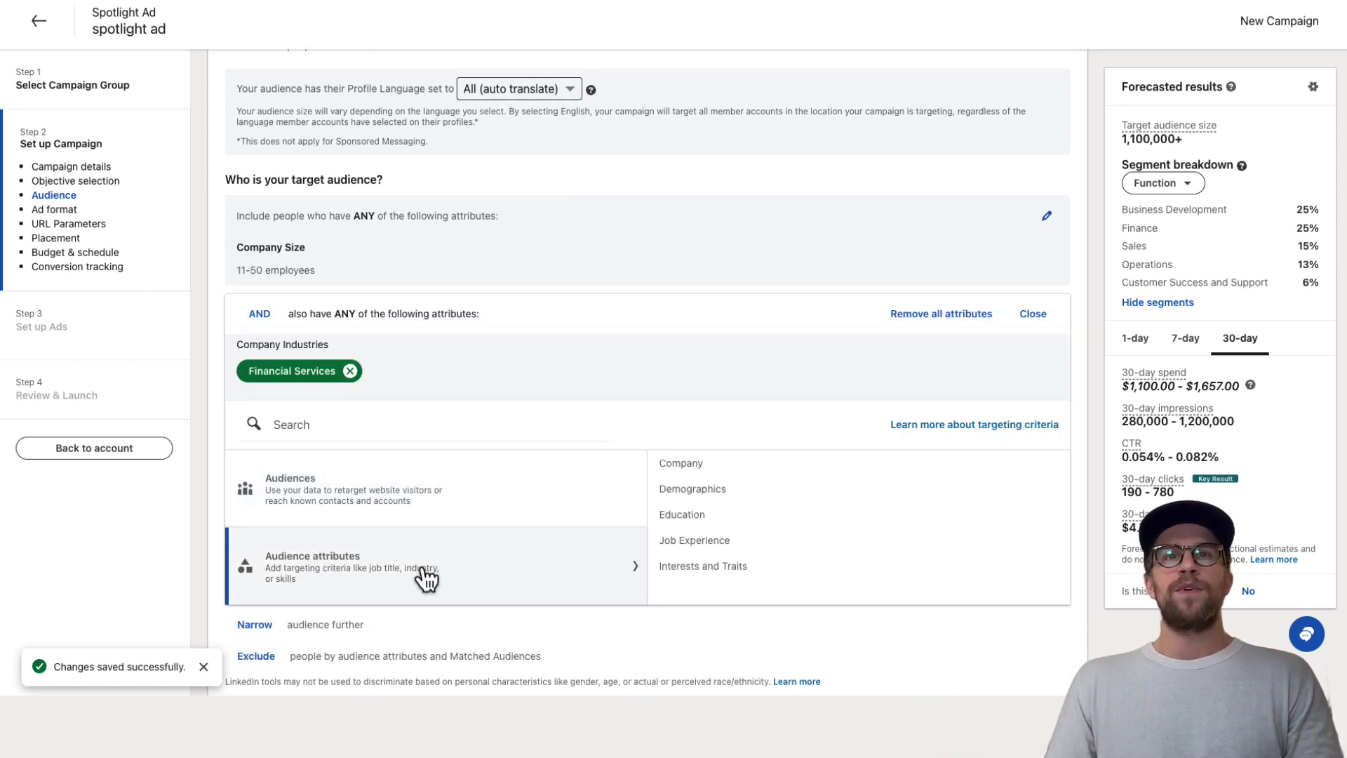
{"action": "left_click", "coordinate": [695, 546]}
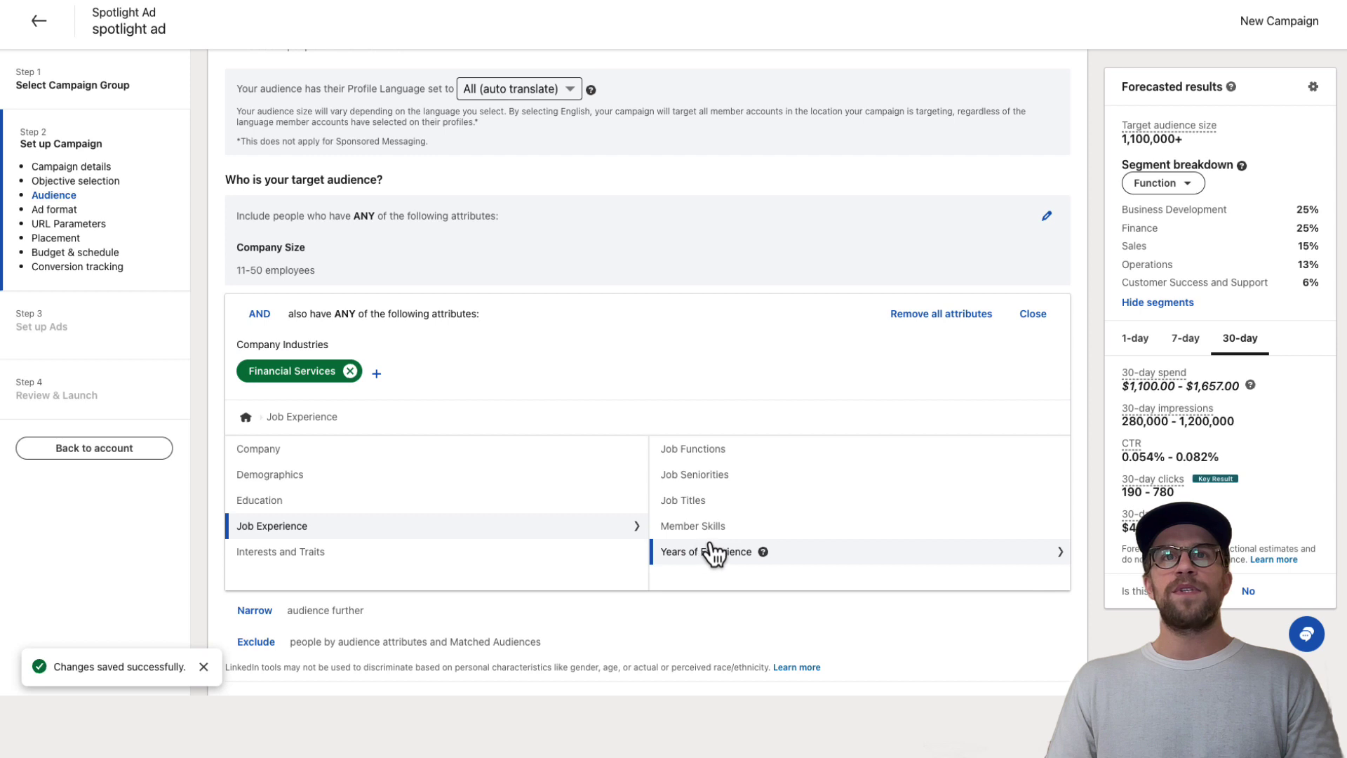
{"action": "left_click", "coordinate": [692, 505]}
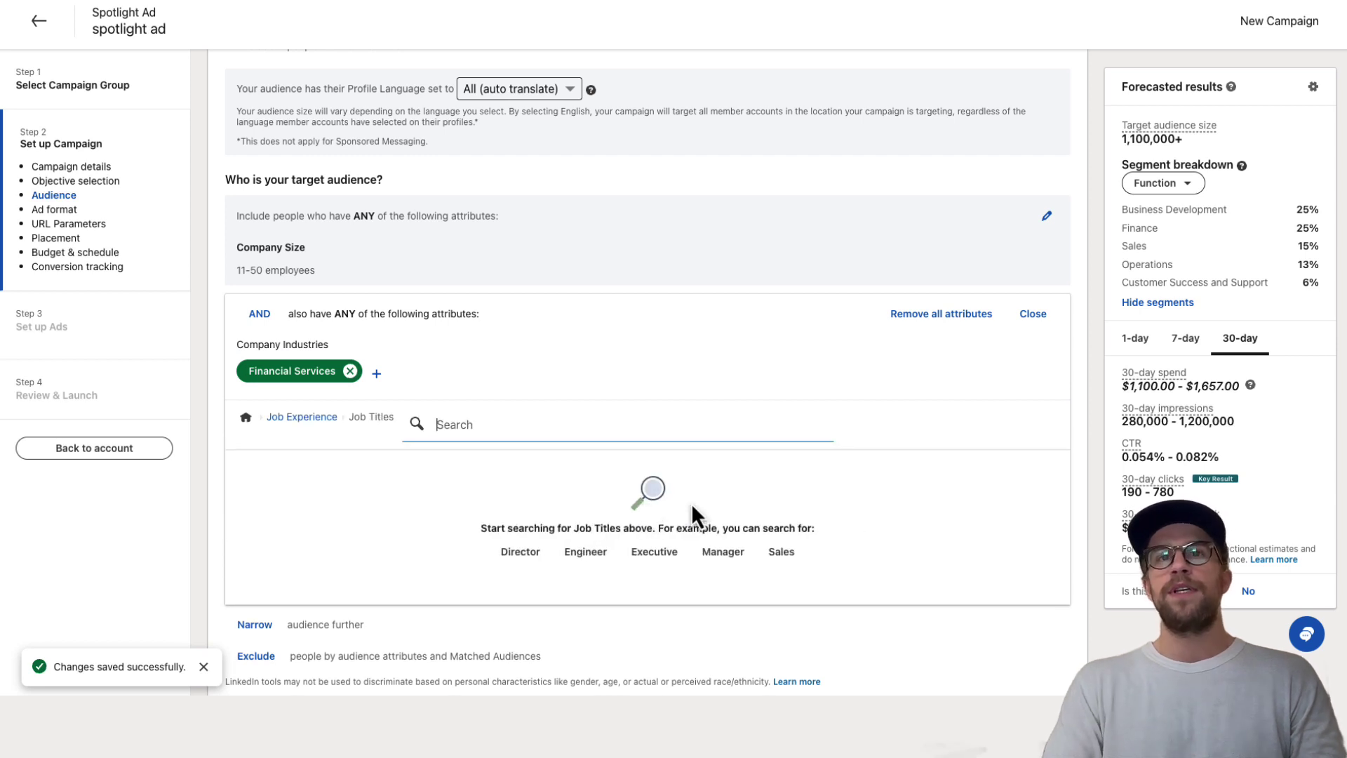
{"action": "type", "text": "sale"}
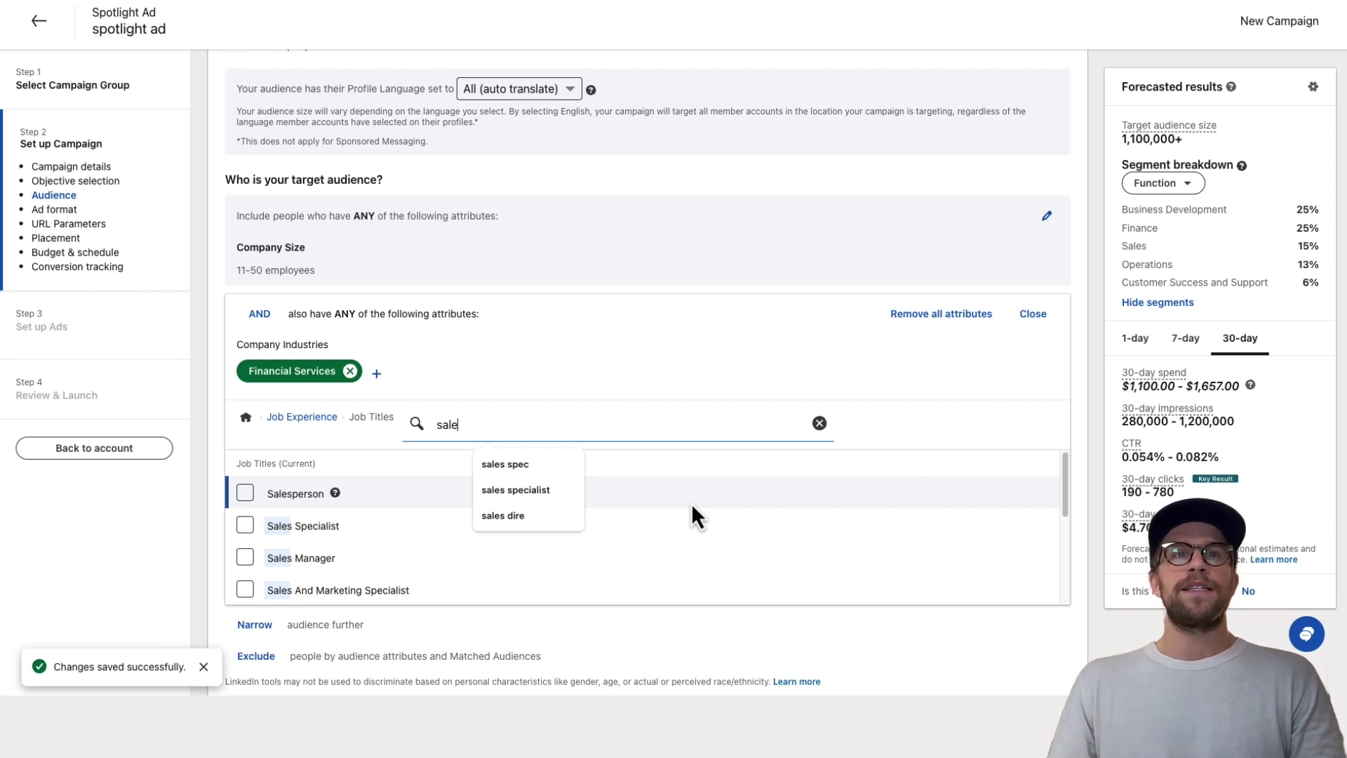
{"action": "left_click", "coordinate": [242, 558]}
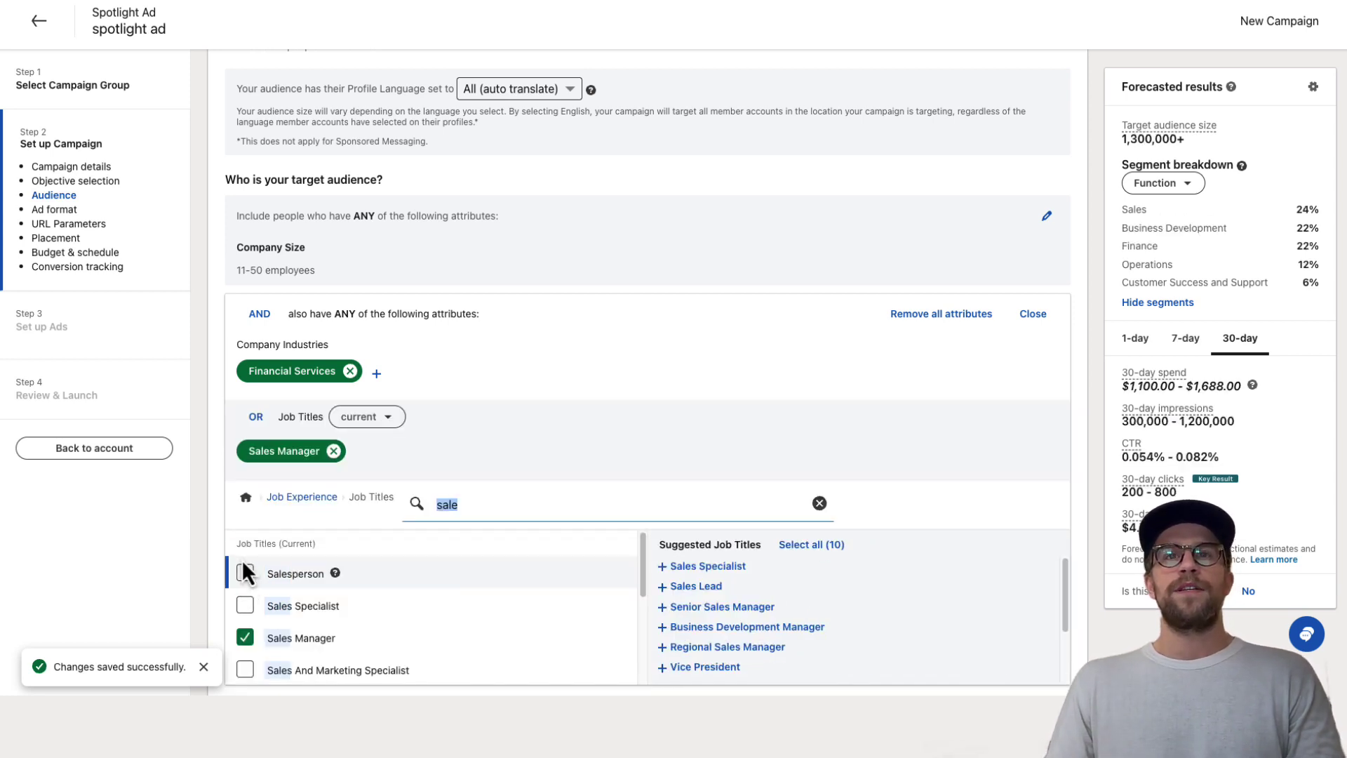
{"action": "left_click", "coordinate": [258, 435]}
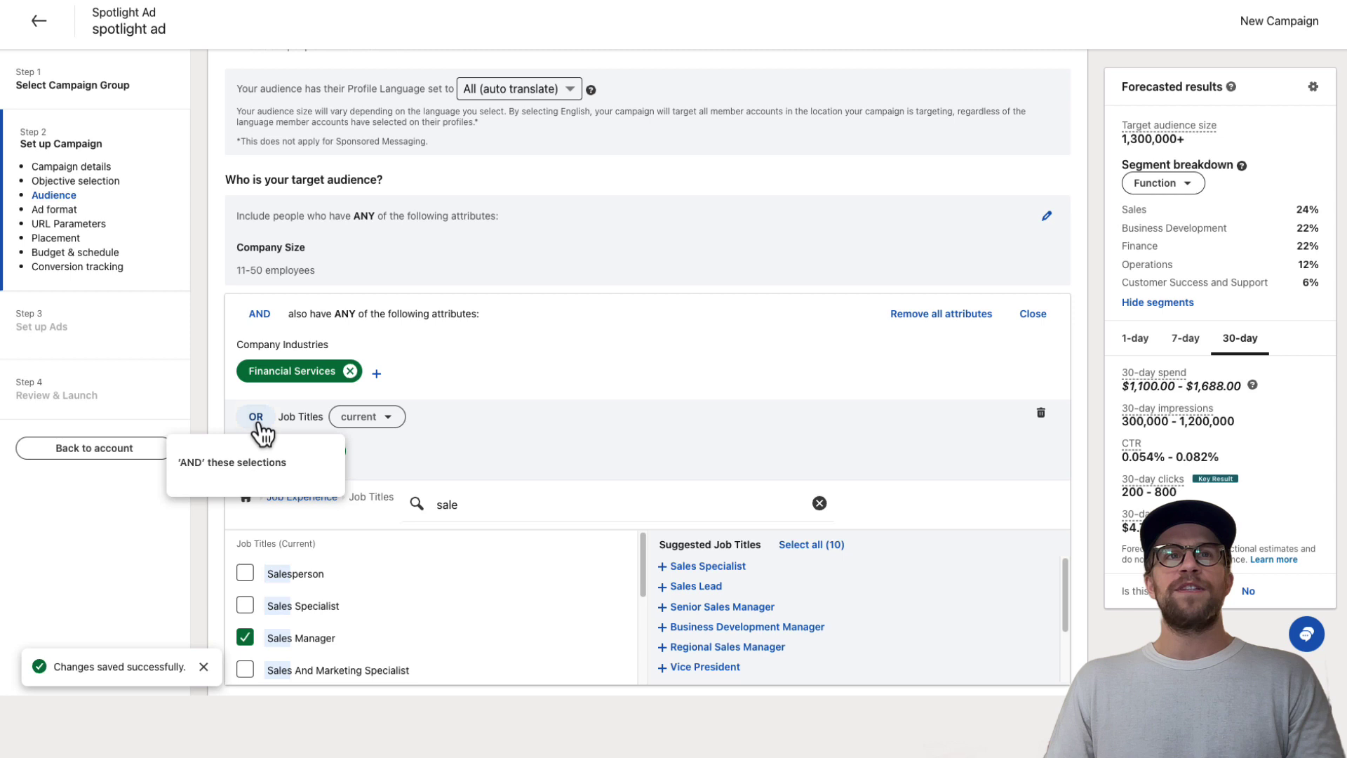
{"action": "left_click", "coordinate": [210, 466]}
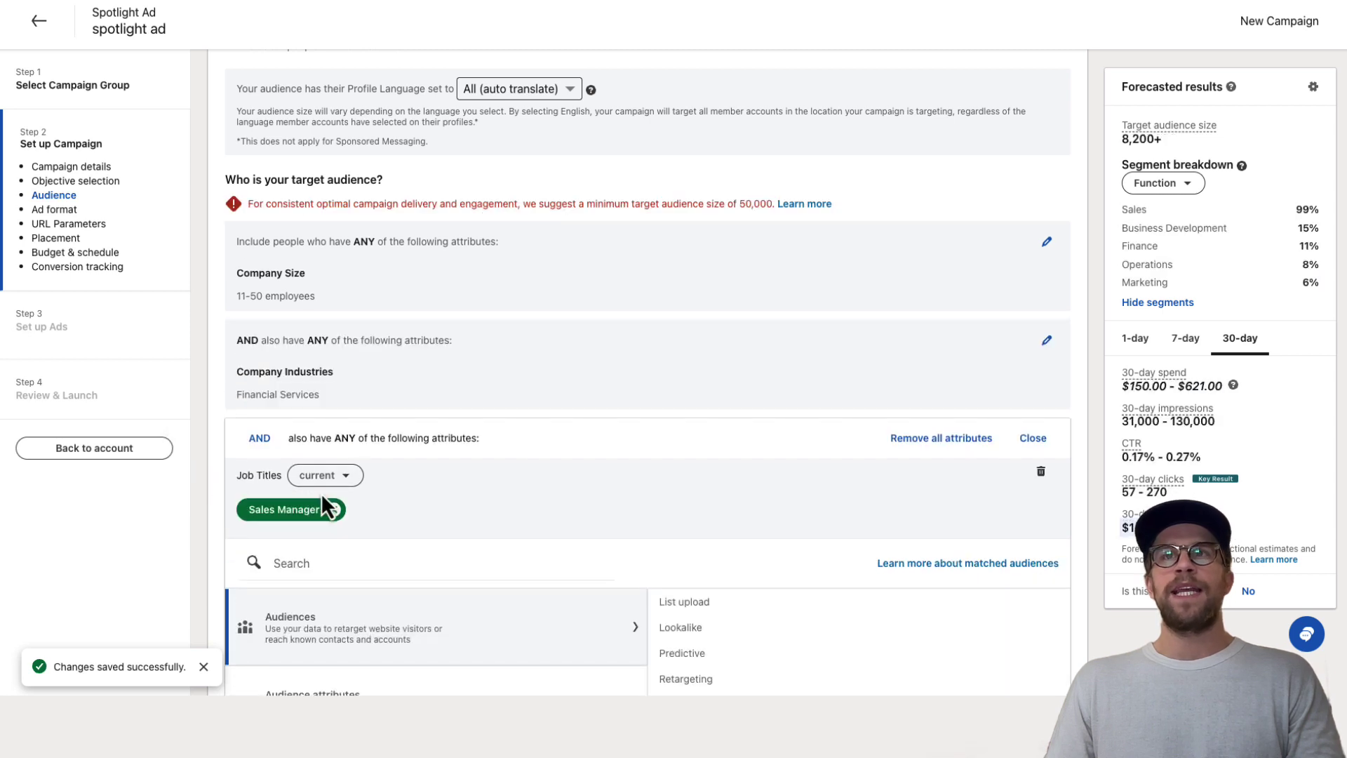
{"action": "left_click", "coordinate": [1032, 437]}
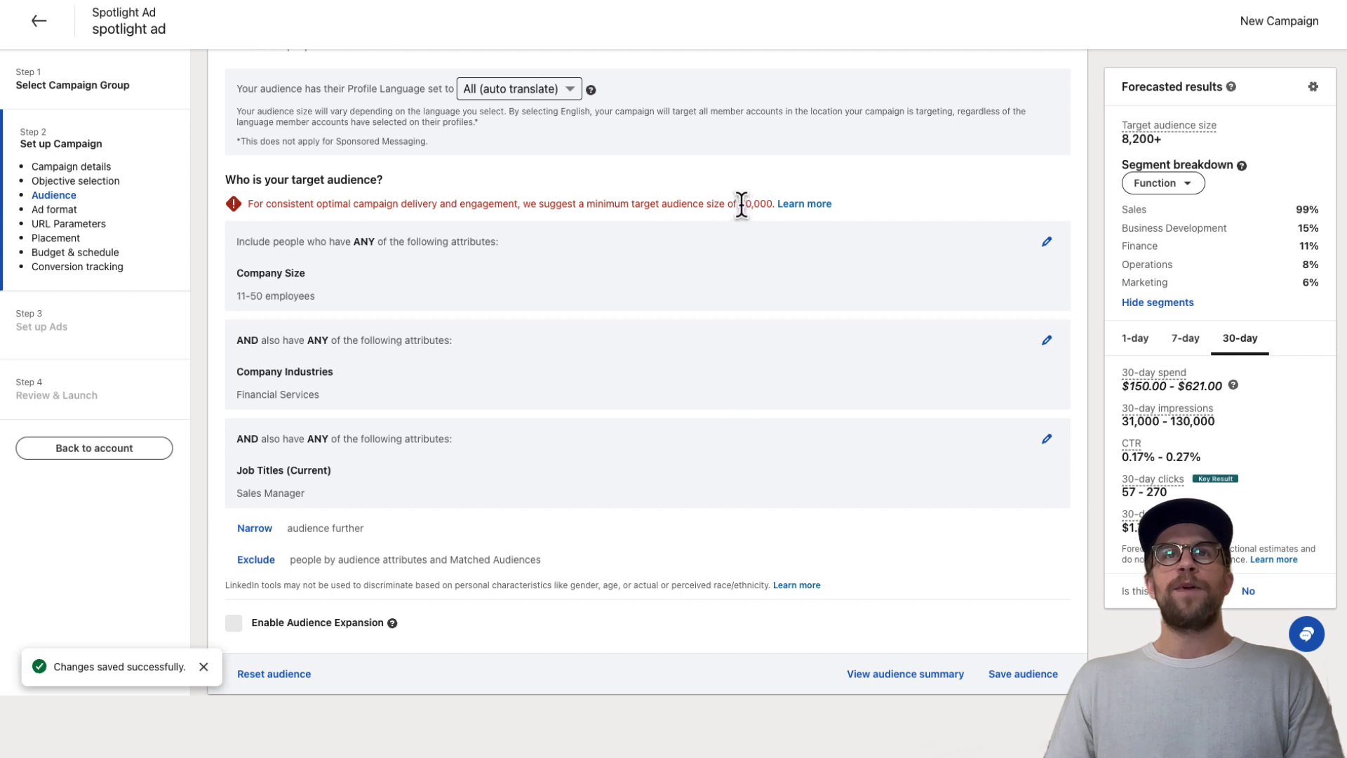
{"action": "left_click_drag", "start_coordinate": [741, 204], "coordinate": [766, 203]}
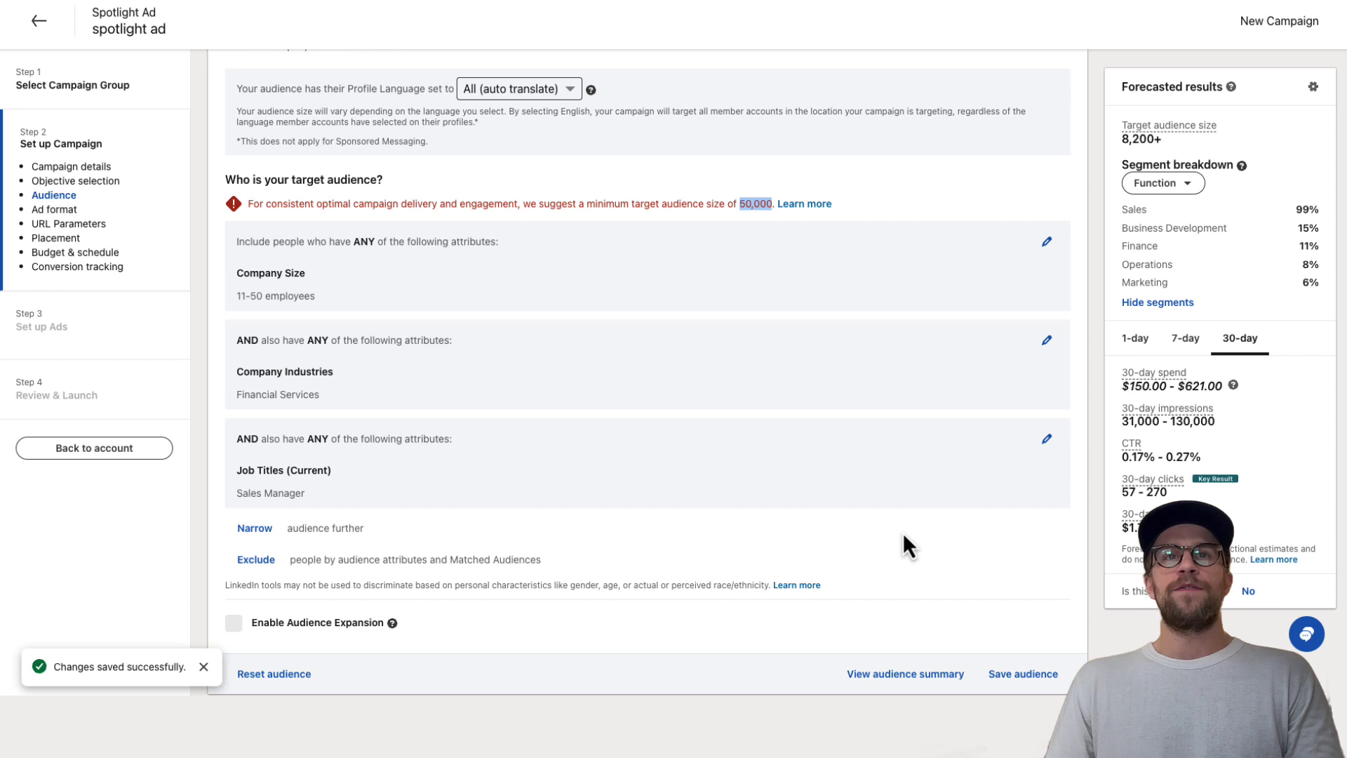
{"action": "scroll", "coordinate": [909, 524], "scroll_direction": "down", "scroll_amount": 3}
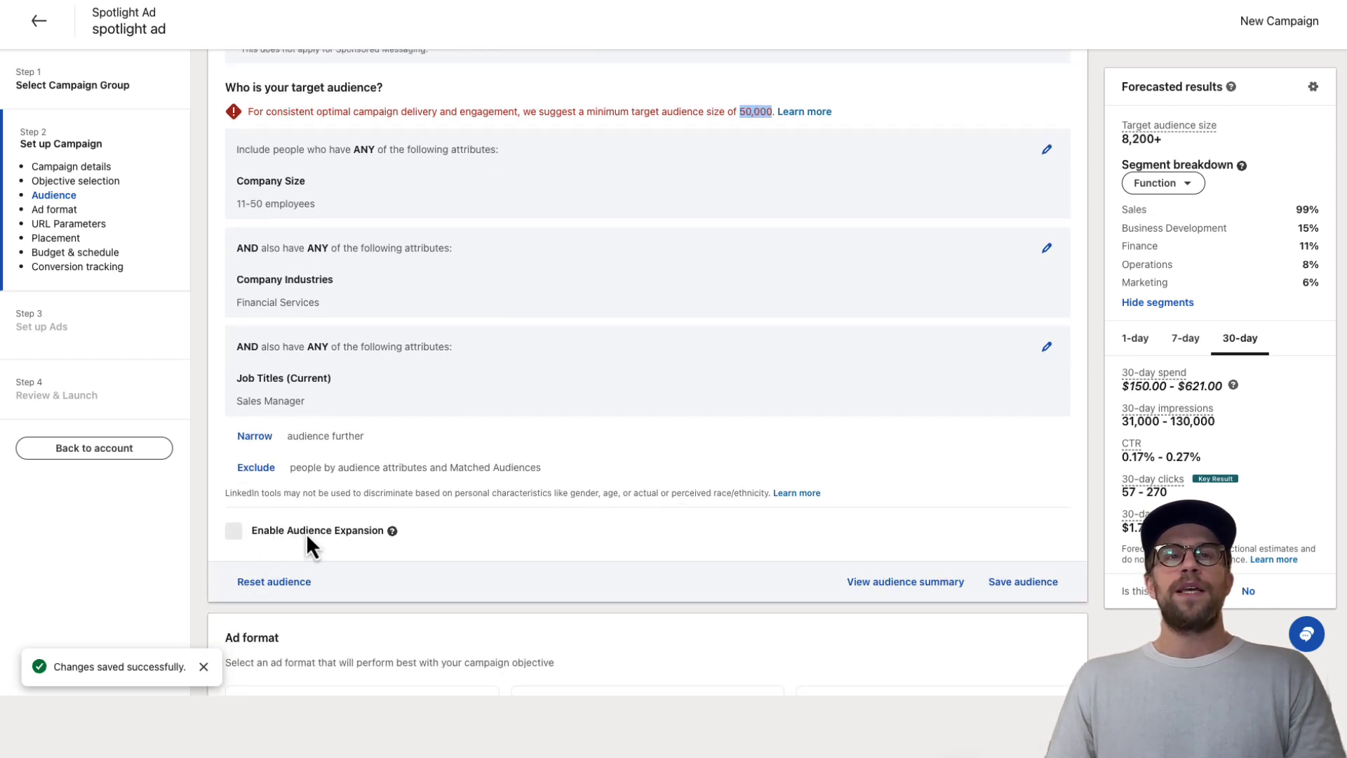
{"action": "scroll", "coordinate": [538, 553], "scroll_direction": "down", "scroll_amount": 9}
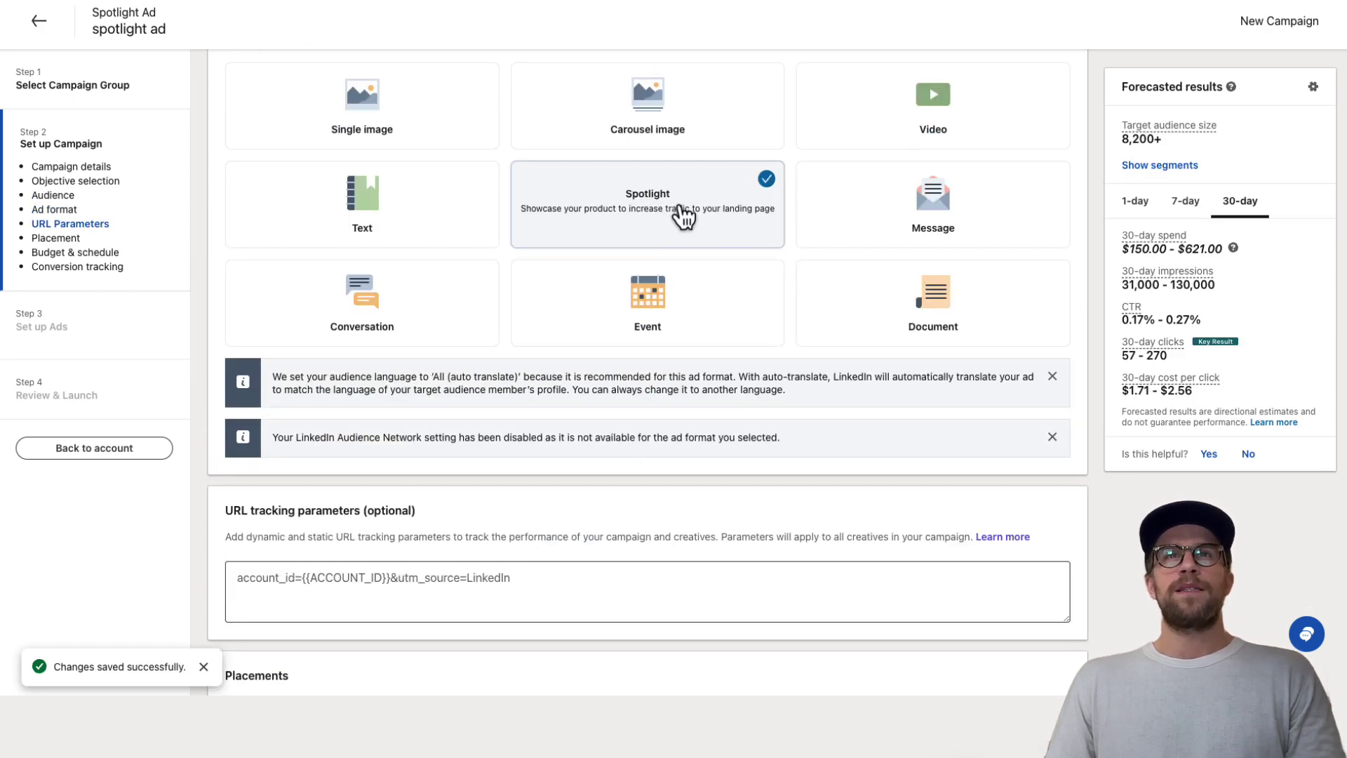
{"action": "scroll", "coordinate": [620, 409], "scroll_direction": "down", "scroll_amount": 7}
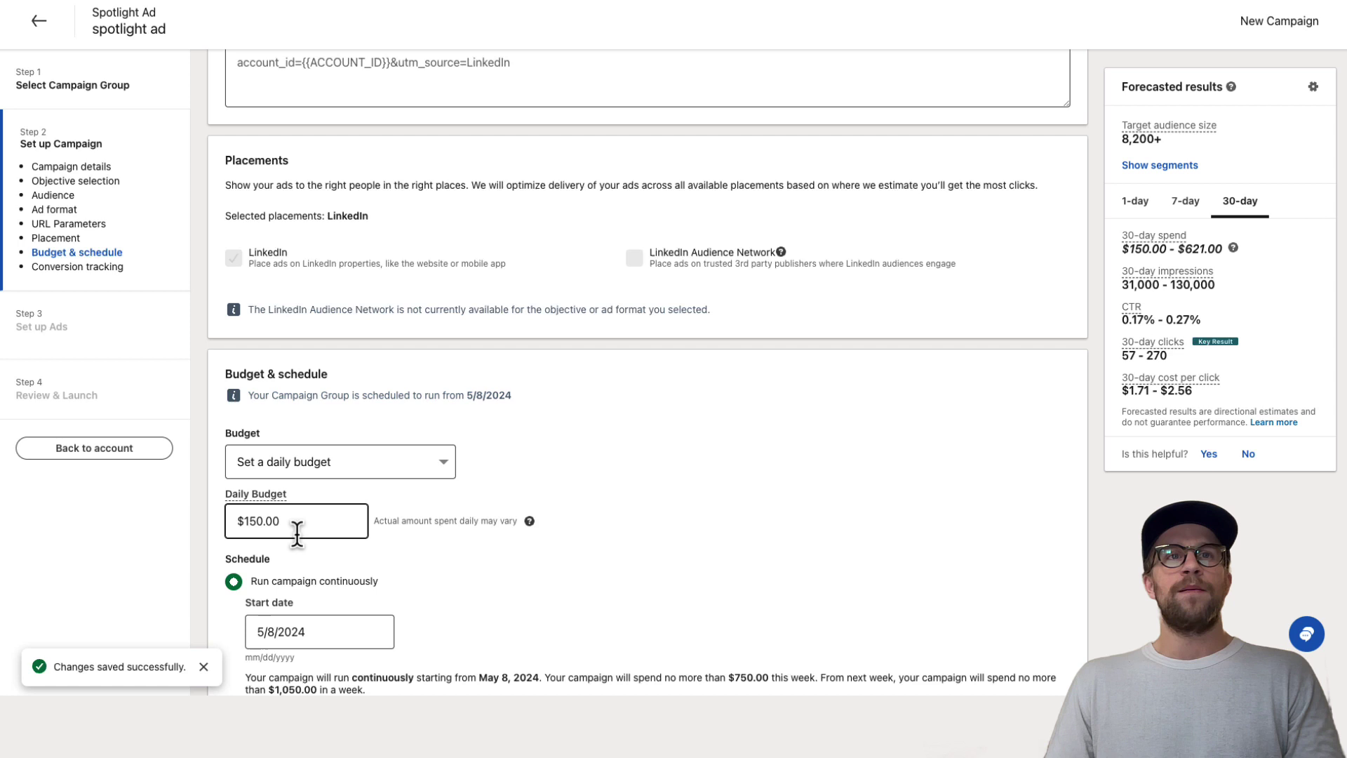
Set the daily budget to $10.00
{"action": "left_click_drag", "start_coordinate": [298, 520], "coordinate": [237, 525]}
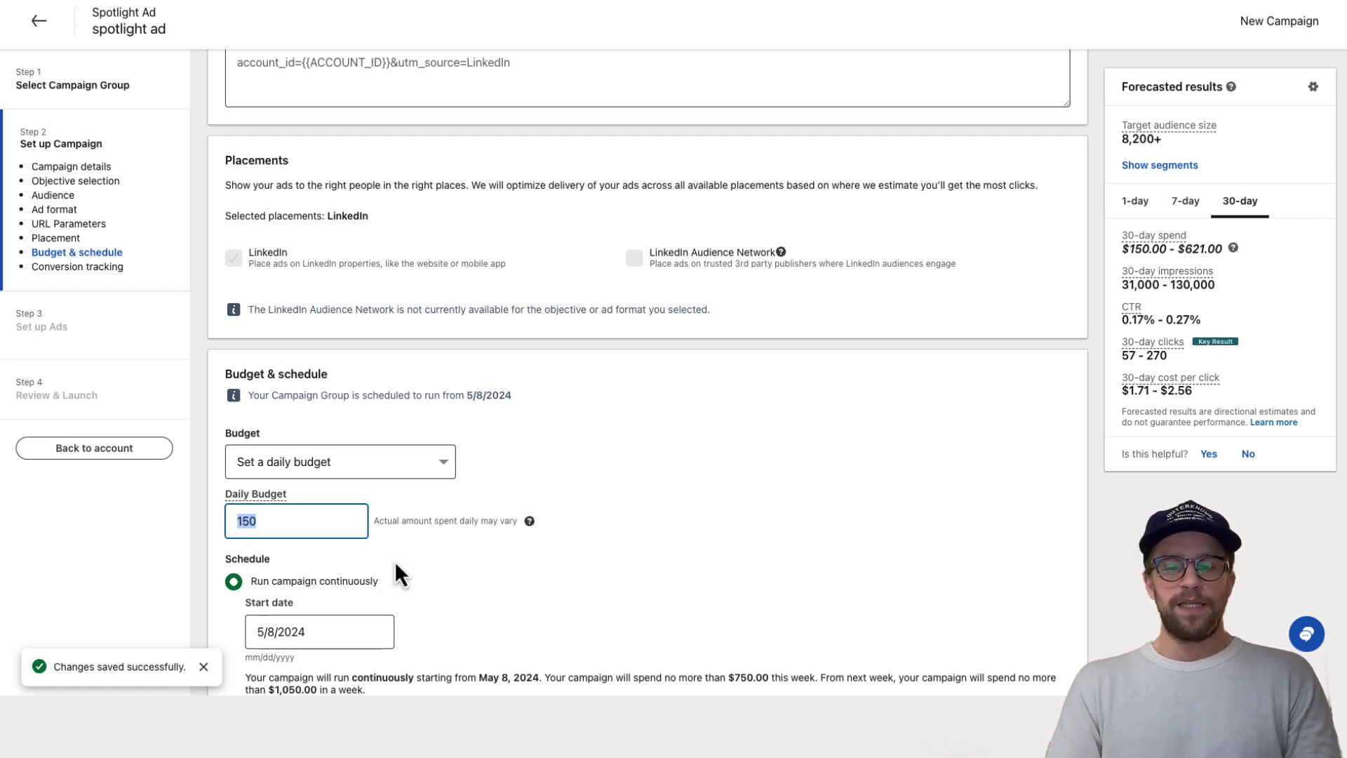
{"action": "type", "text": "10"}
{"action": "left_click", "coordinate": [567, 542]}
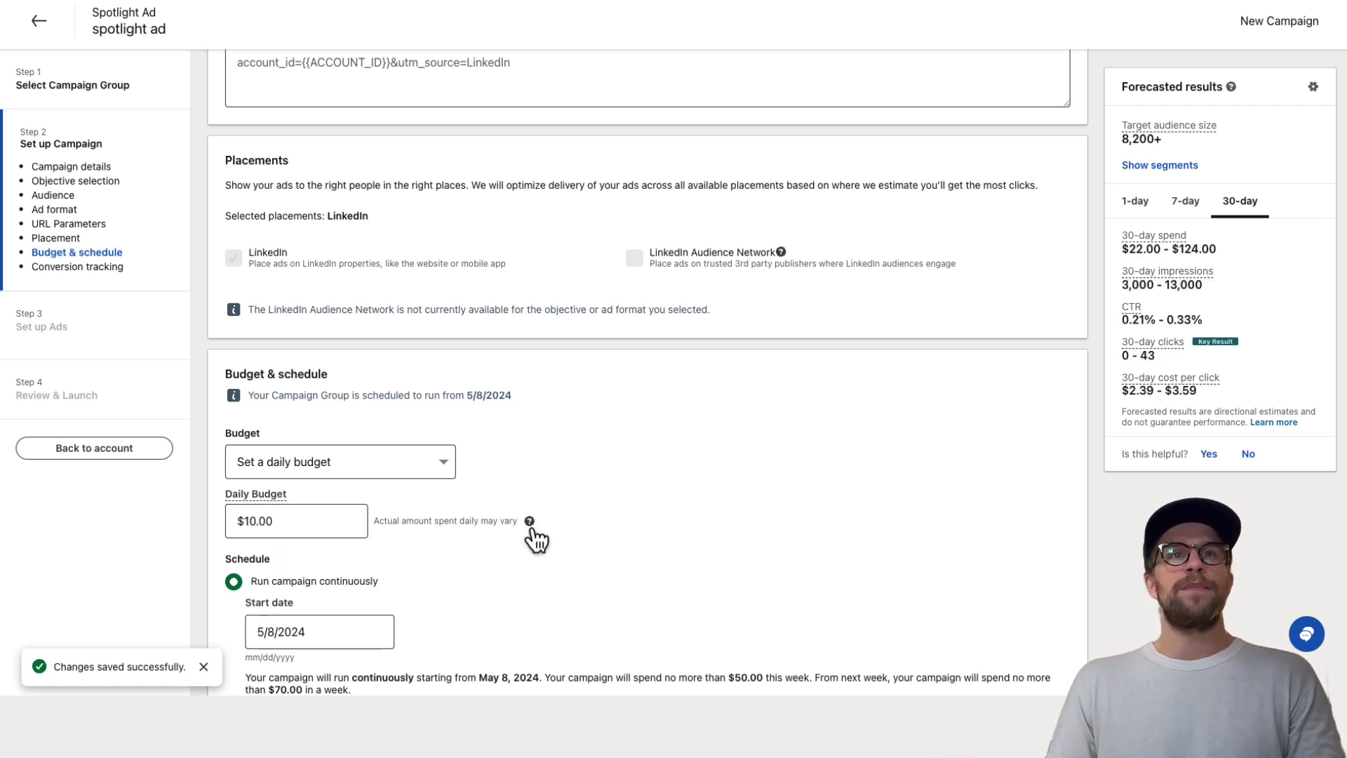
Keep the manual bid at $5.10 per landing page click, within the $5.10–$5.70 range
{"action": "scroll", "coordinate": [533, 534], "scroll_direction": "down", "scroll_amount": 2}
{"action": "scroll", "coordinate": [500, 515], "scroll_direction": "down", "scroll_amount": 3}
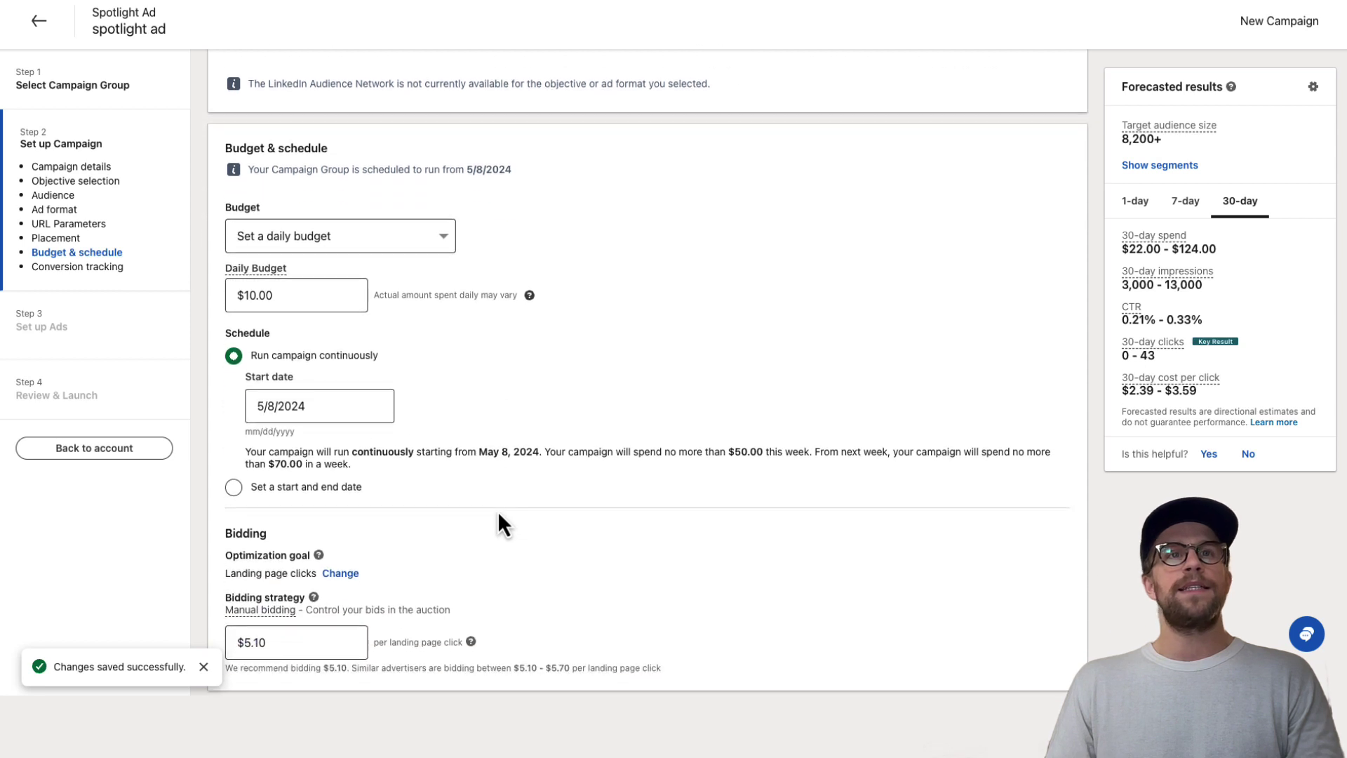
{"action": "scroll", "coordinate": [496, 511], "scroll_direction": "down", "scroll_amount": 1}
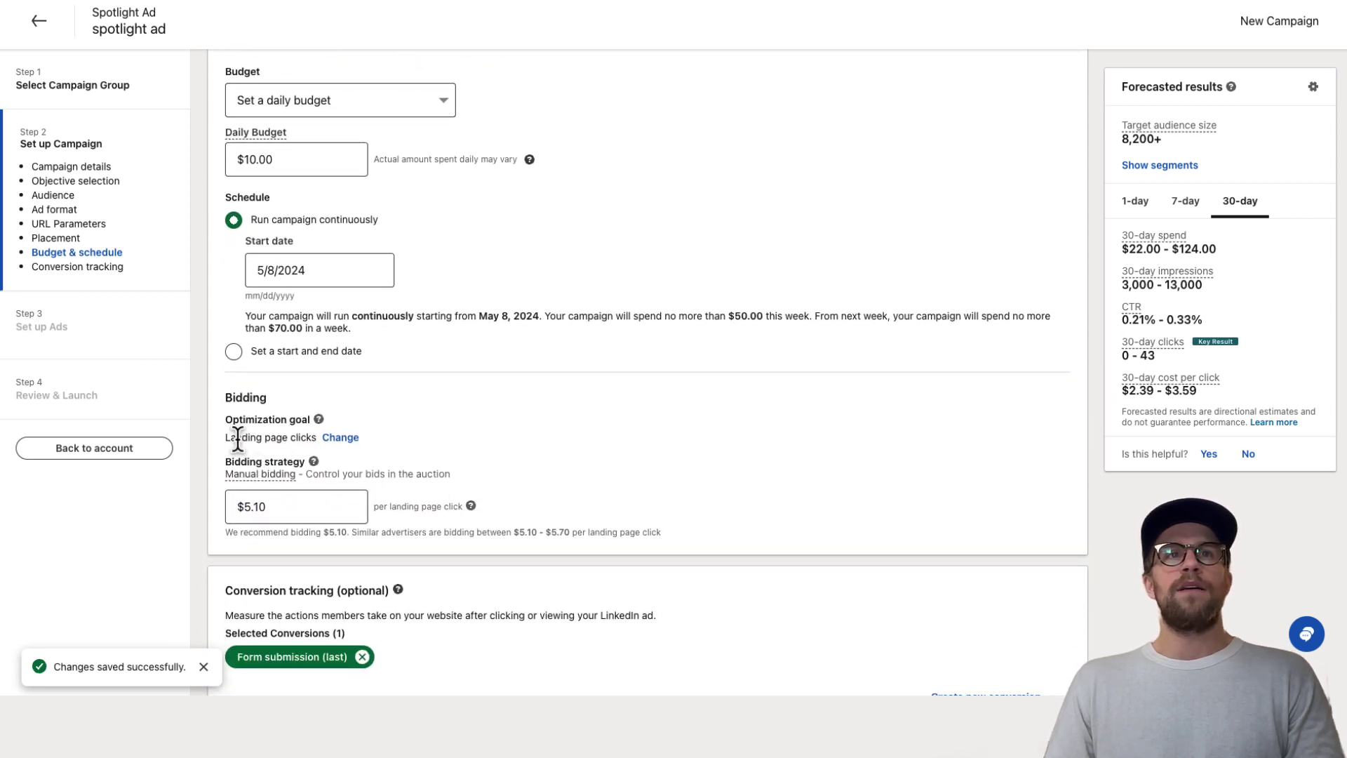
{"action": "left_click_drag", "start_coordinate": [256, 437], "coordinate": [313, 437]}
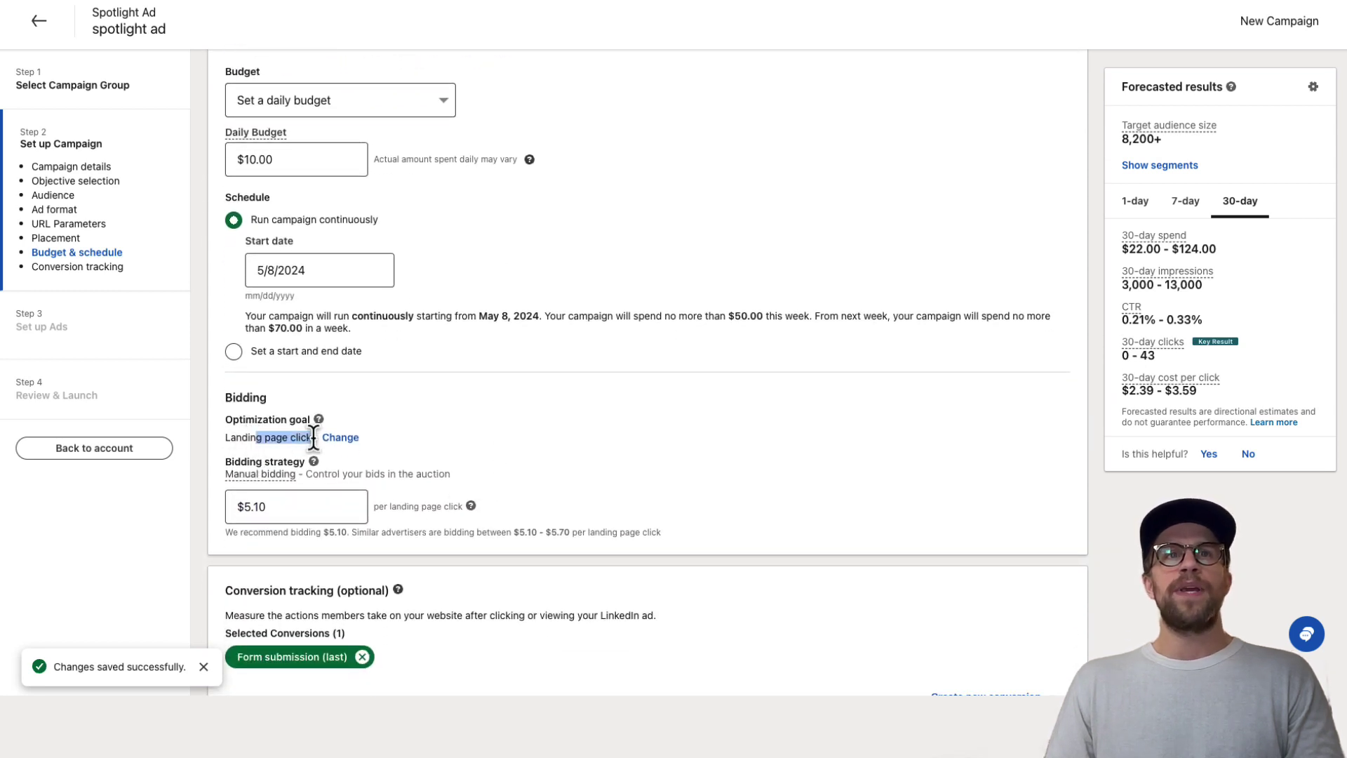
{"action": "left_click", "coordinate": [313, 507]}
{"action": "left_click", "coordinate": [571, 473]}
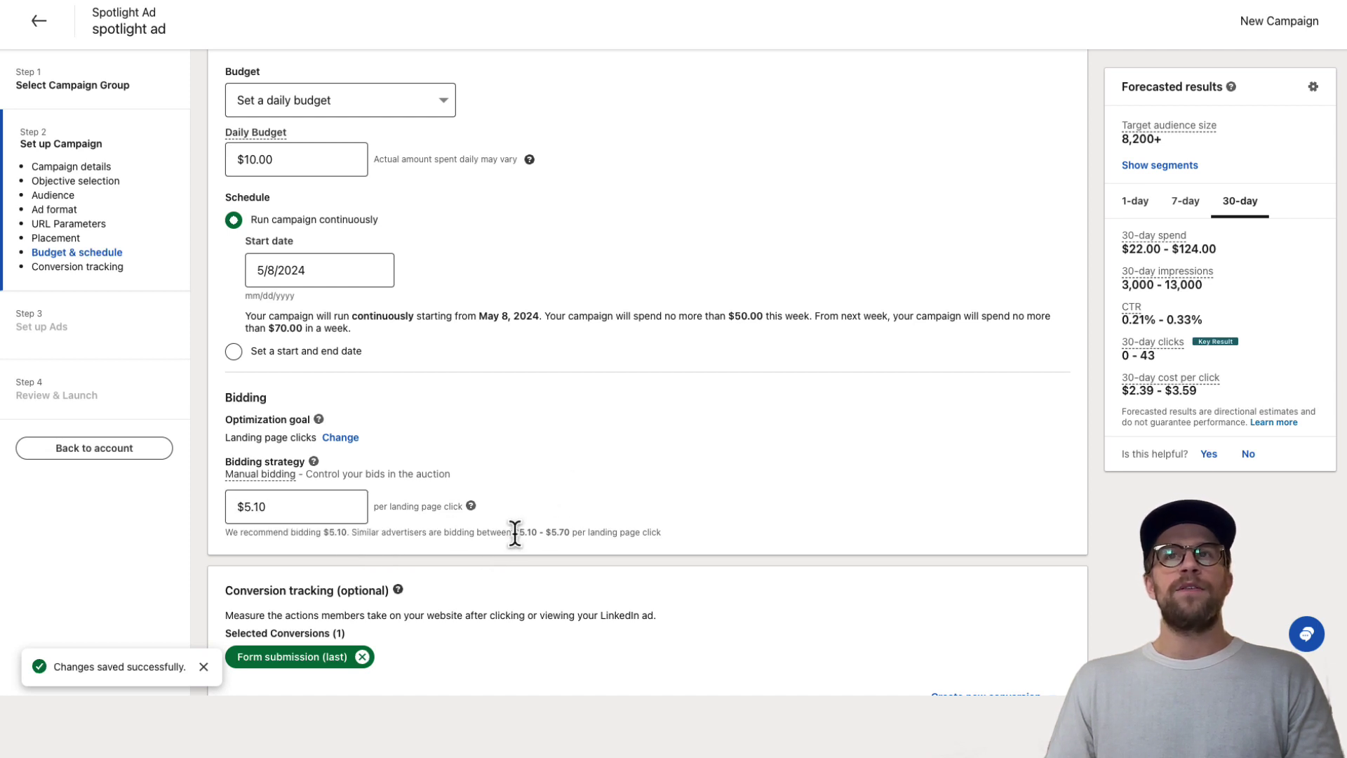
{"action": "left_click_drag", "start_coordinate": [514, 532], "coordinate": [573, 532]}
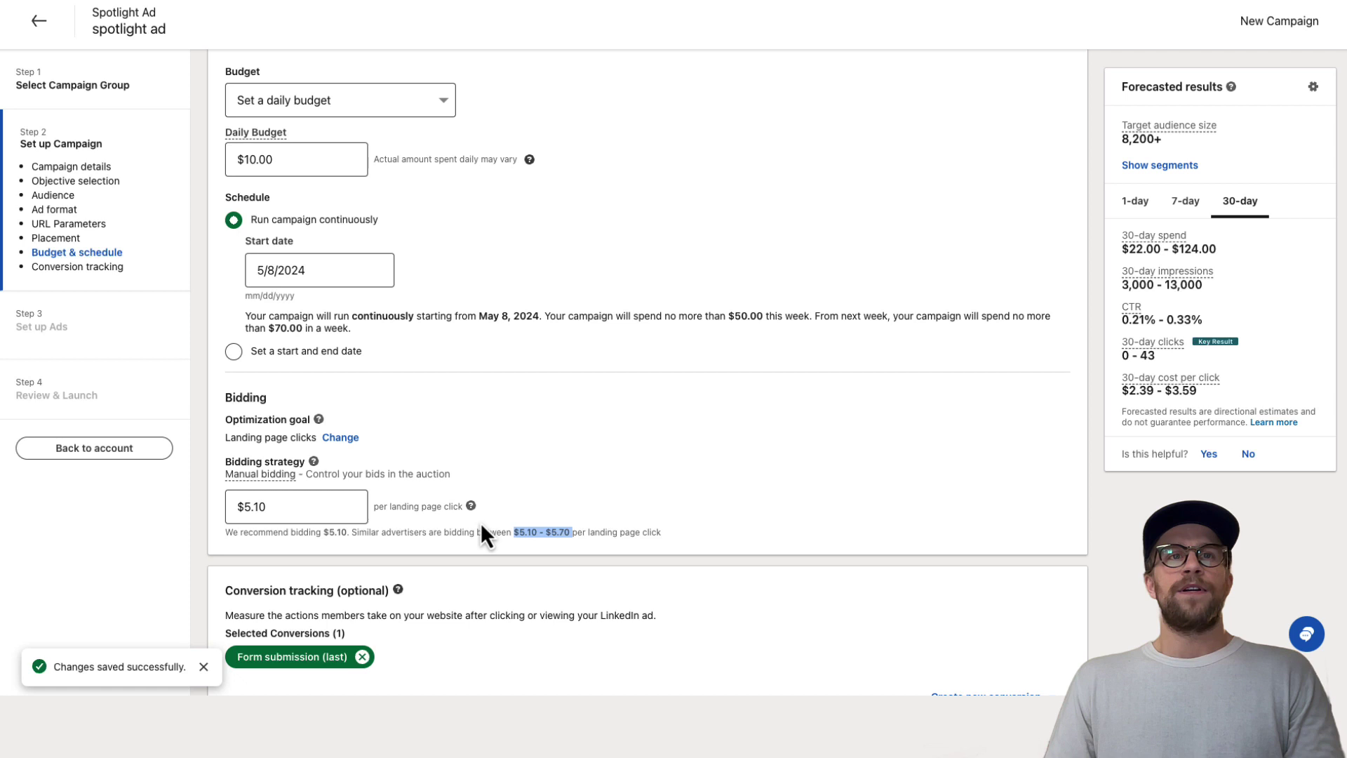
{"action": "scroll", "coordinate": [477, 524], "scroll_direction": "down", "scroll_amount": 3}
{"action": "scroll", "coordinate": [470, 523], "scroll_direction": "down", "scroll_amount": 1}
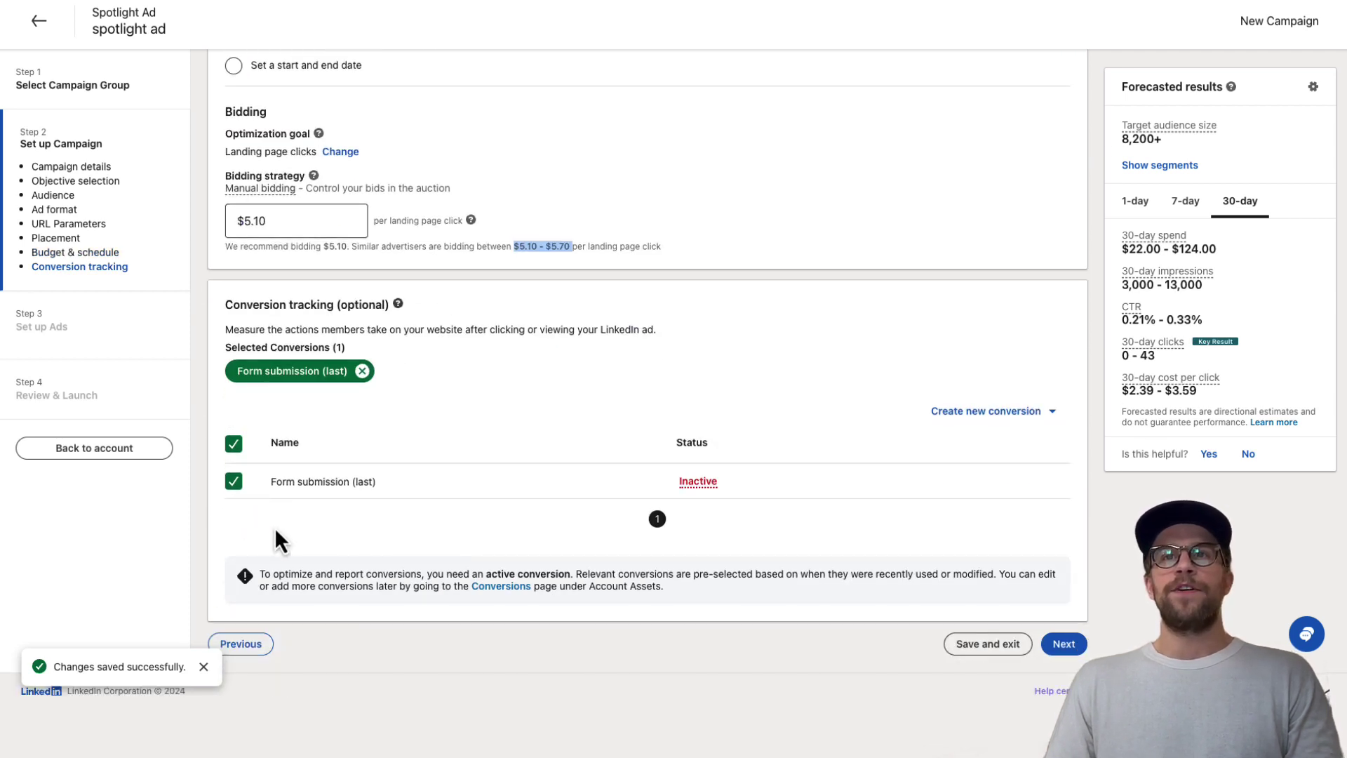
Save the campaign and start a Spotlight ad headlined '%FIRSTNAME%, learn more about marketing'
{"action": "left_click", "coordinate": [1064, 646]}
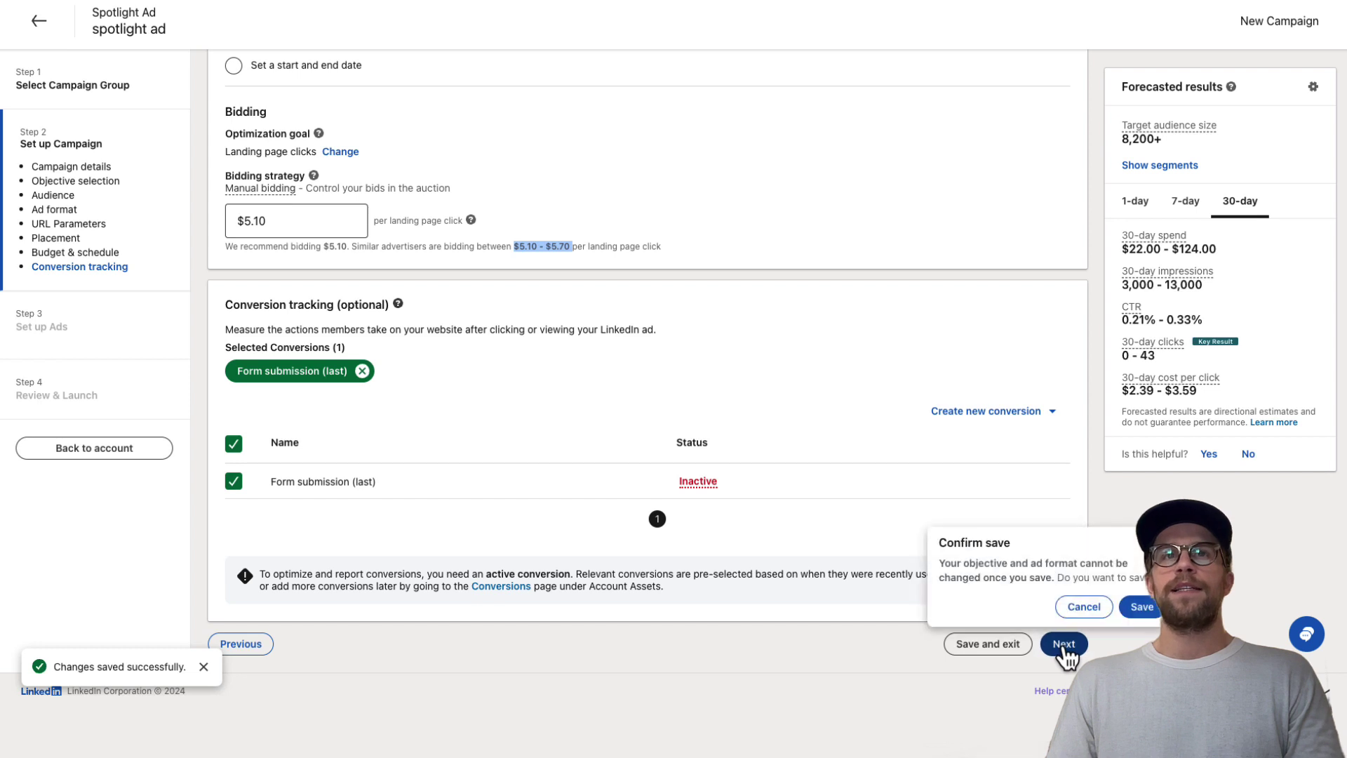
{"action": "left_click", "coordinate": [1140, 603]}
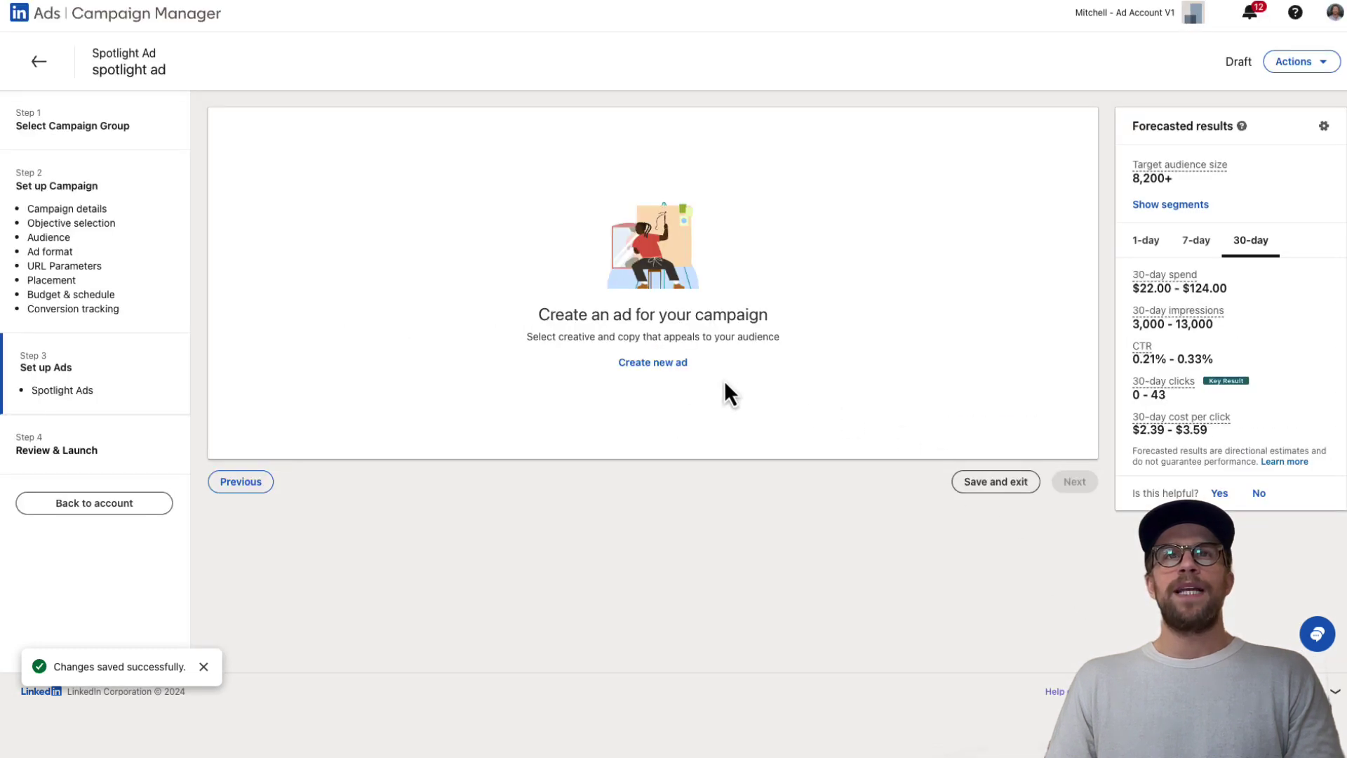
{"action": "left_click", "coordinate": [664, 366]}
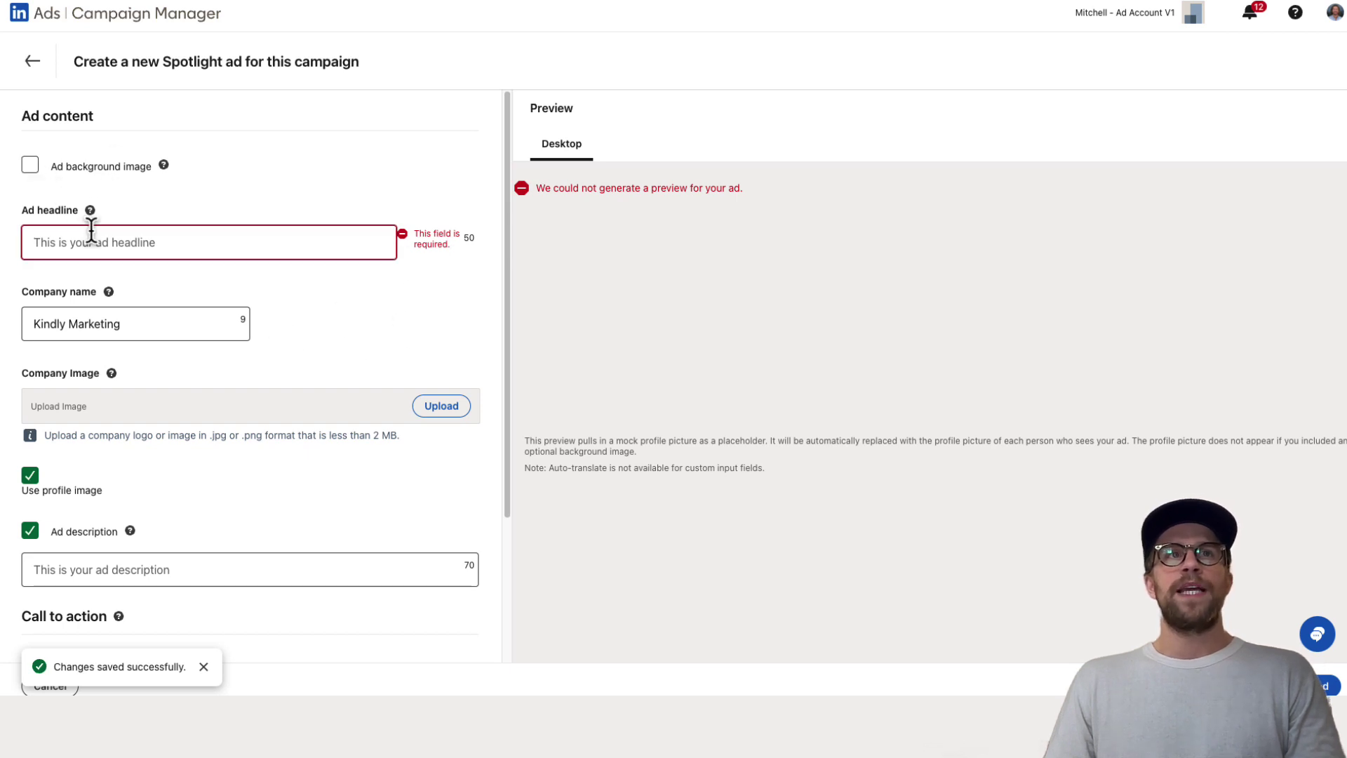
{"action": "left_click", "coordinate": [116, 242]}
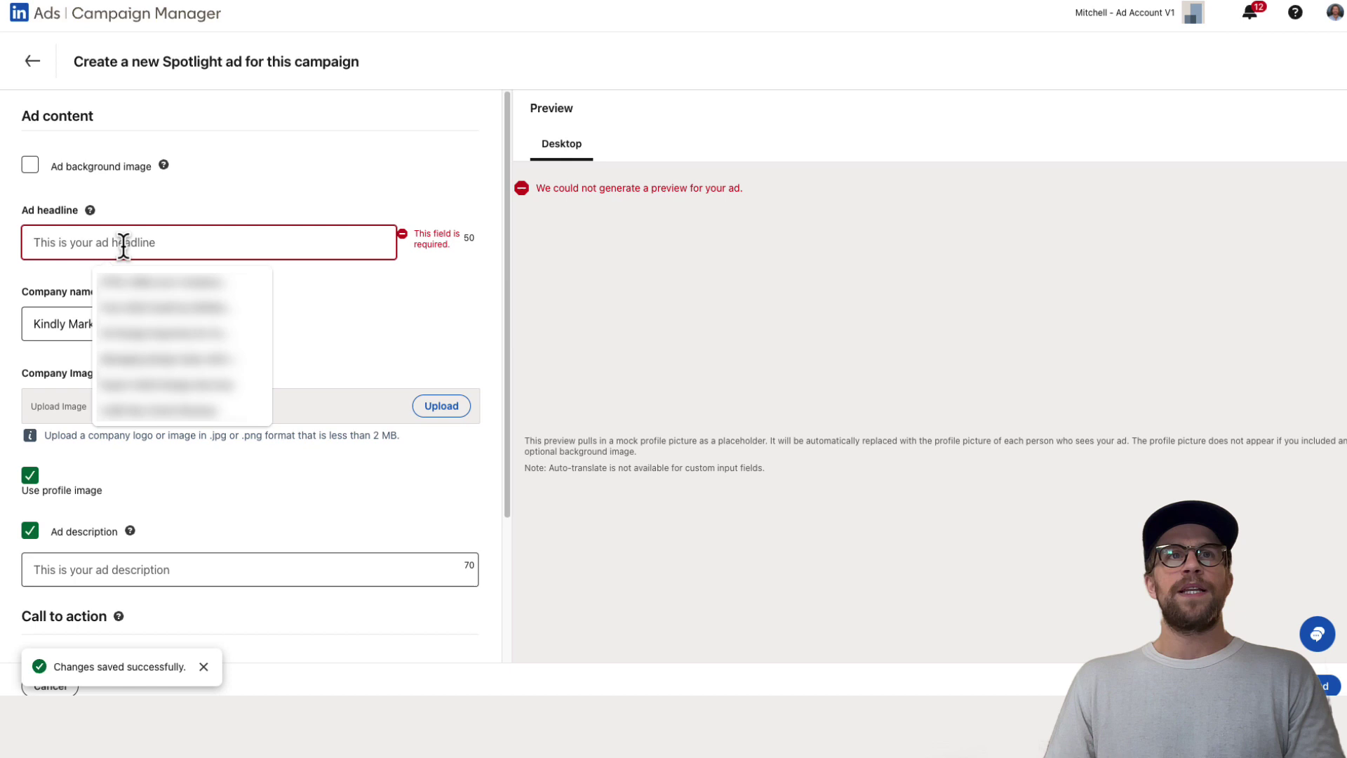
{"action": "type", "text": "%FIRSTNAME%"}
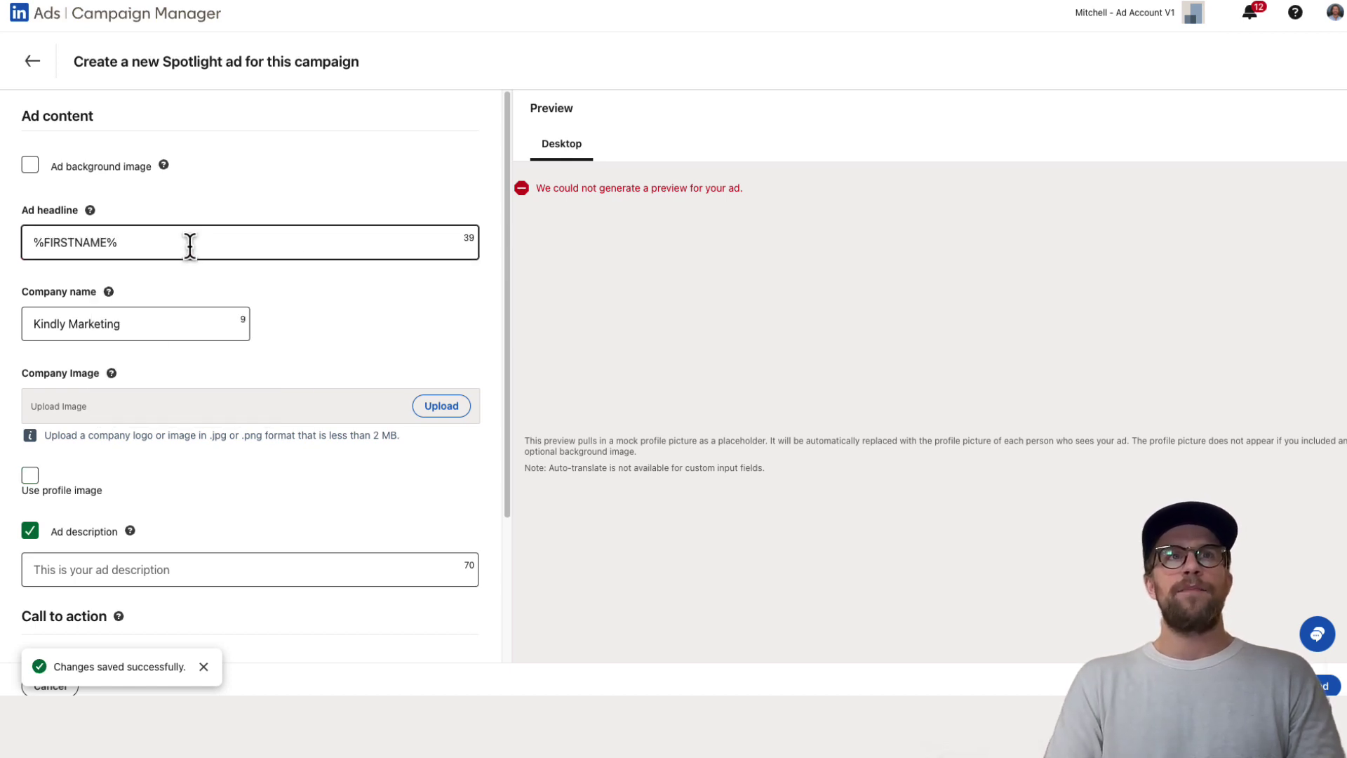
{"action": "type", "text": ", "}
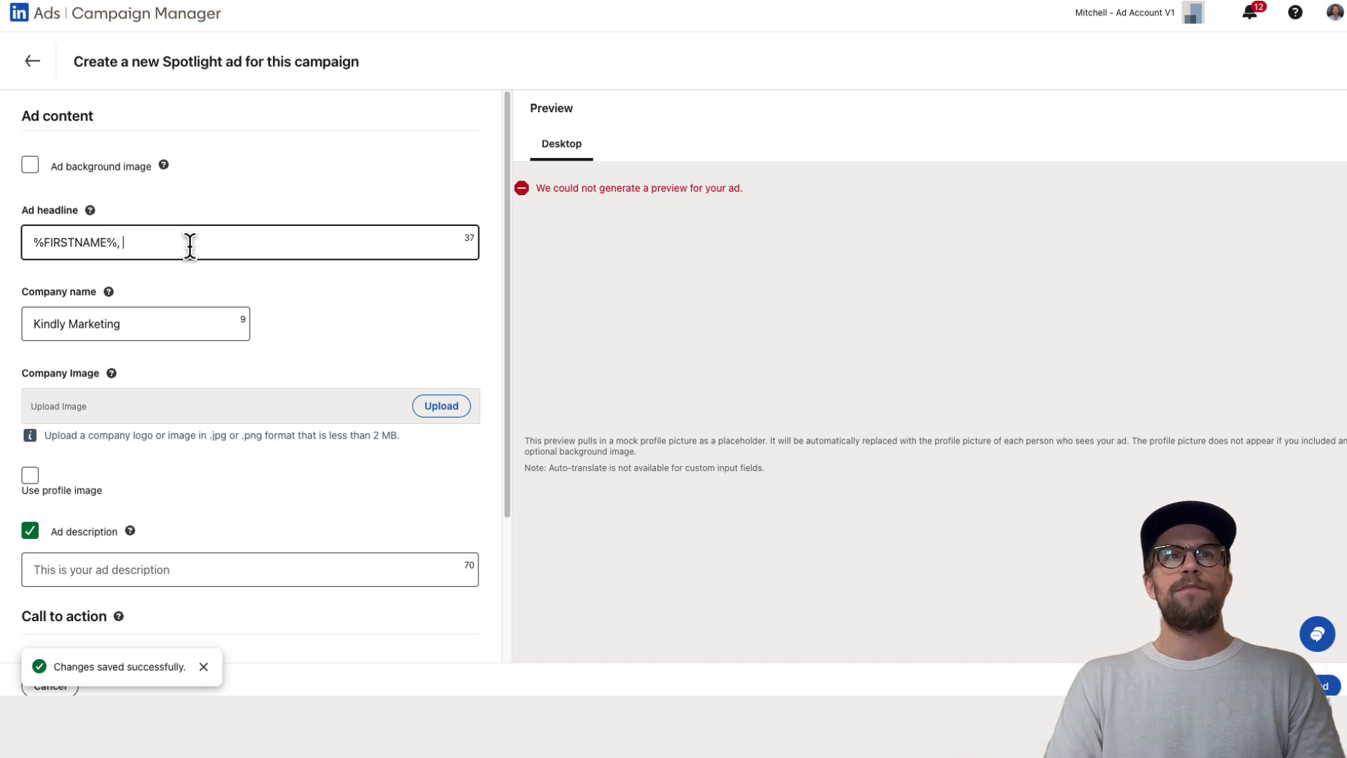
{"action": "type", "text": "learn more"}
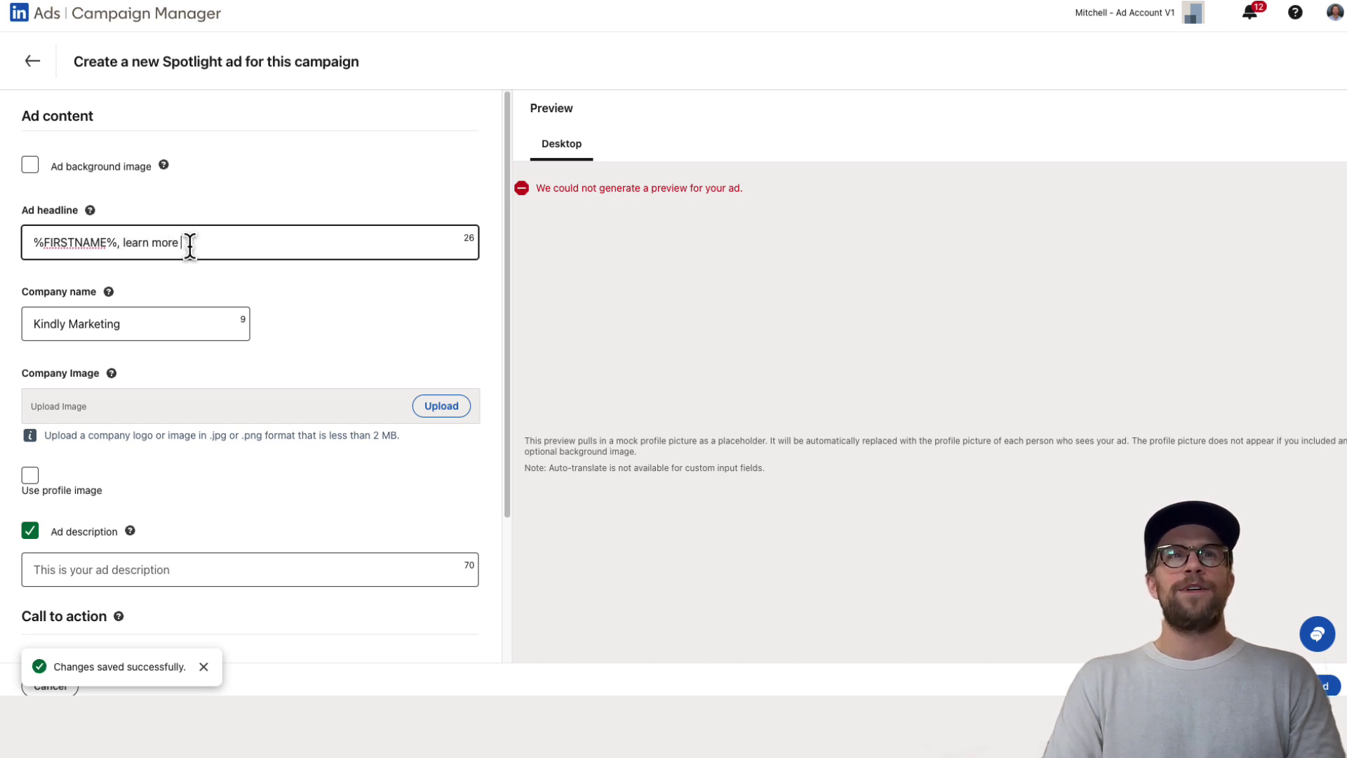
{"action": "type", "text": " about mark"}
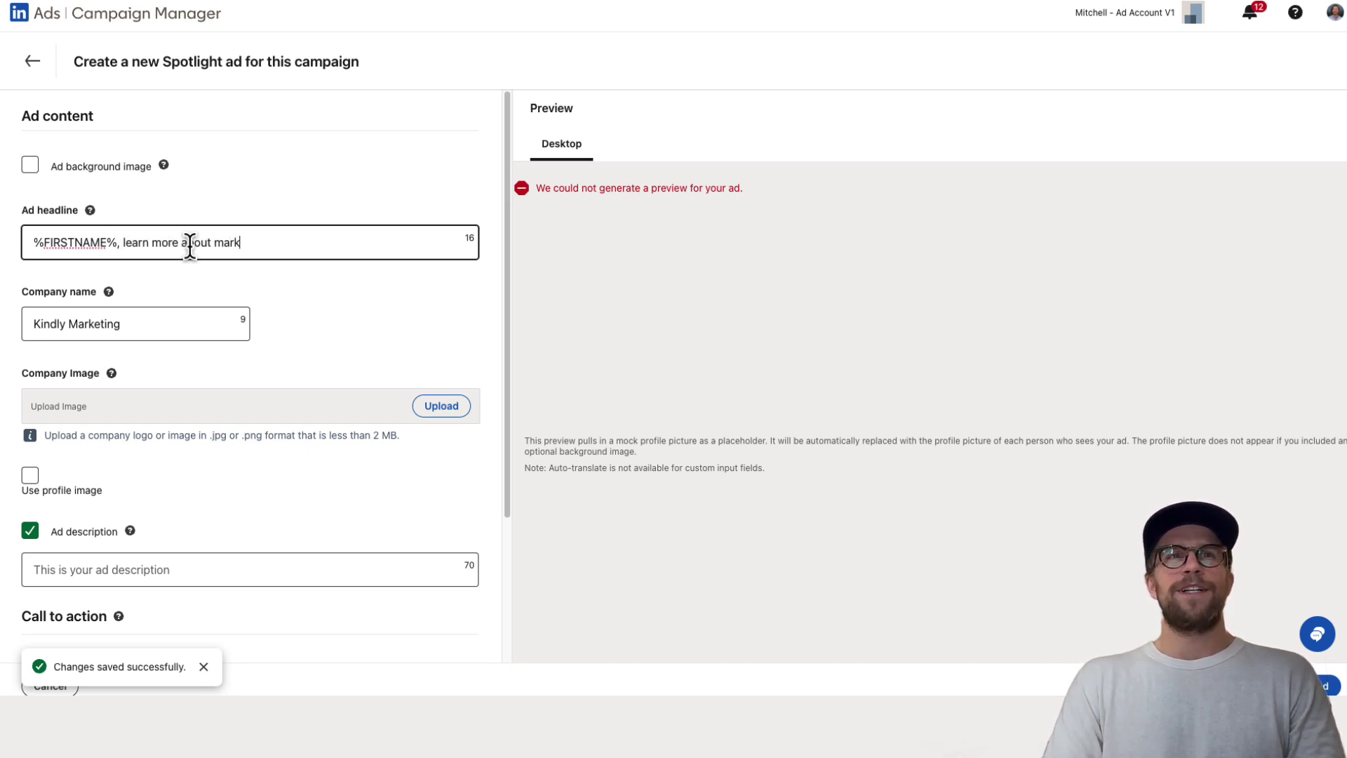
{"action": "type", "text": "eting"}
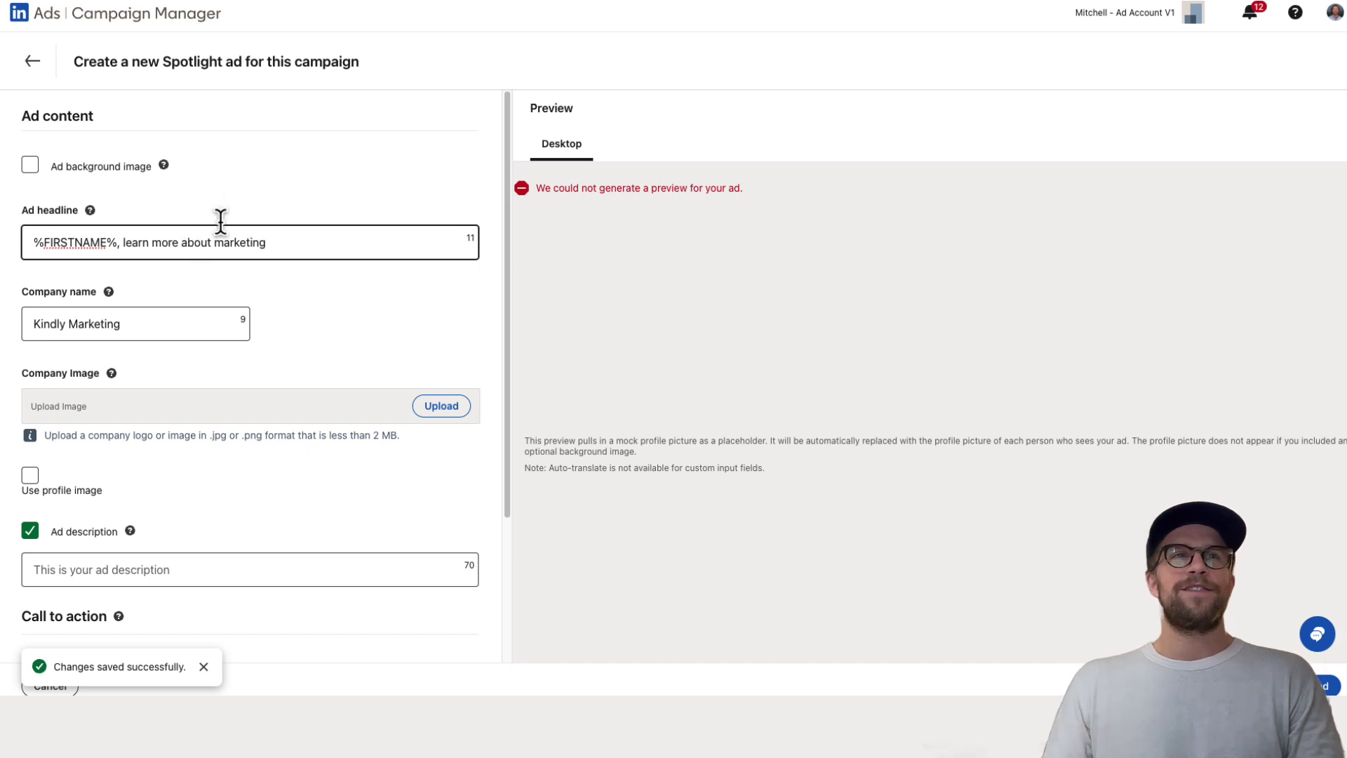
{"action": "left_click", "coordinate": [373, 314]}
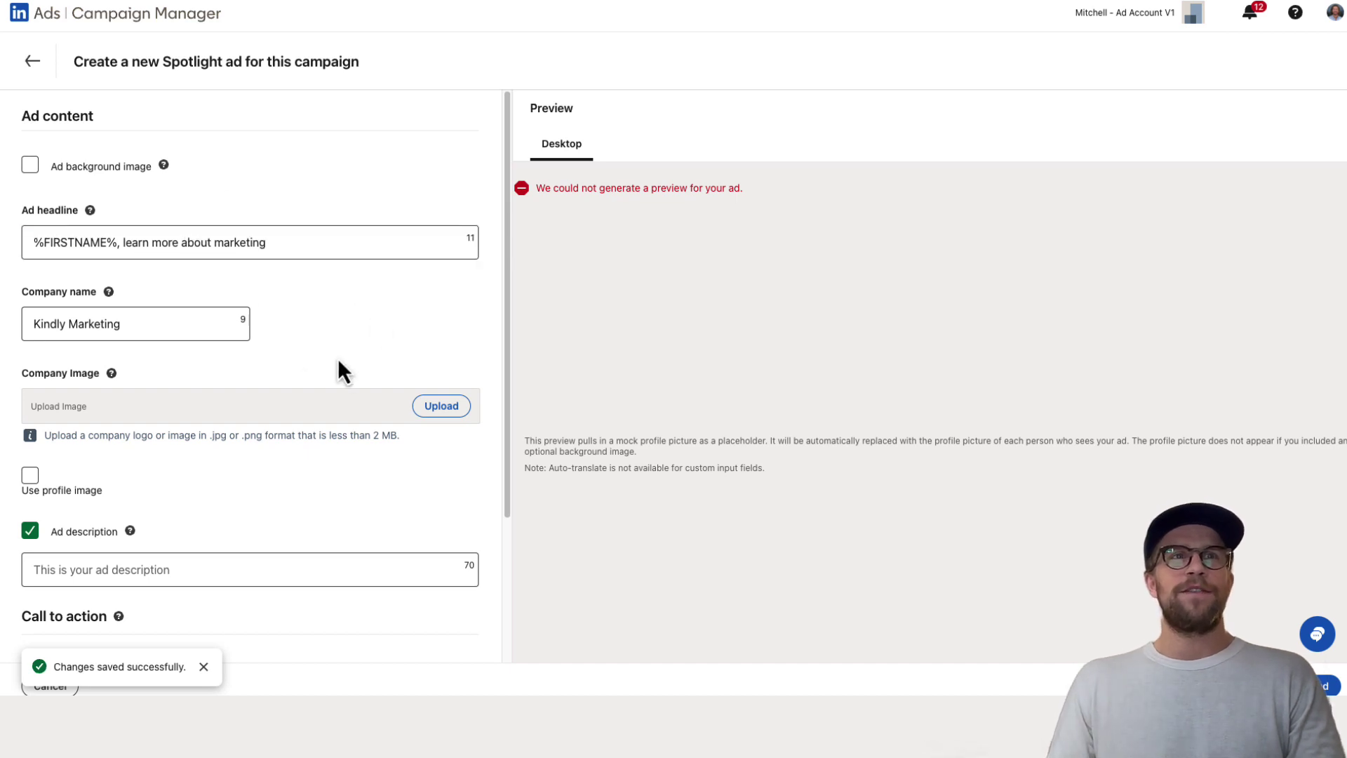
Upload mg.png as the ad's company logo image
{"action": "left_click", "coordinate": [441, 407]}
{"action": "key", "text": "Return"}
{"action": "left_click", "coordinate": [69, 246]}
{"action": "left_click_drag", "start_coordinate": [44, 244], "coordinate": [123, 243]}
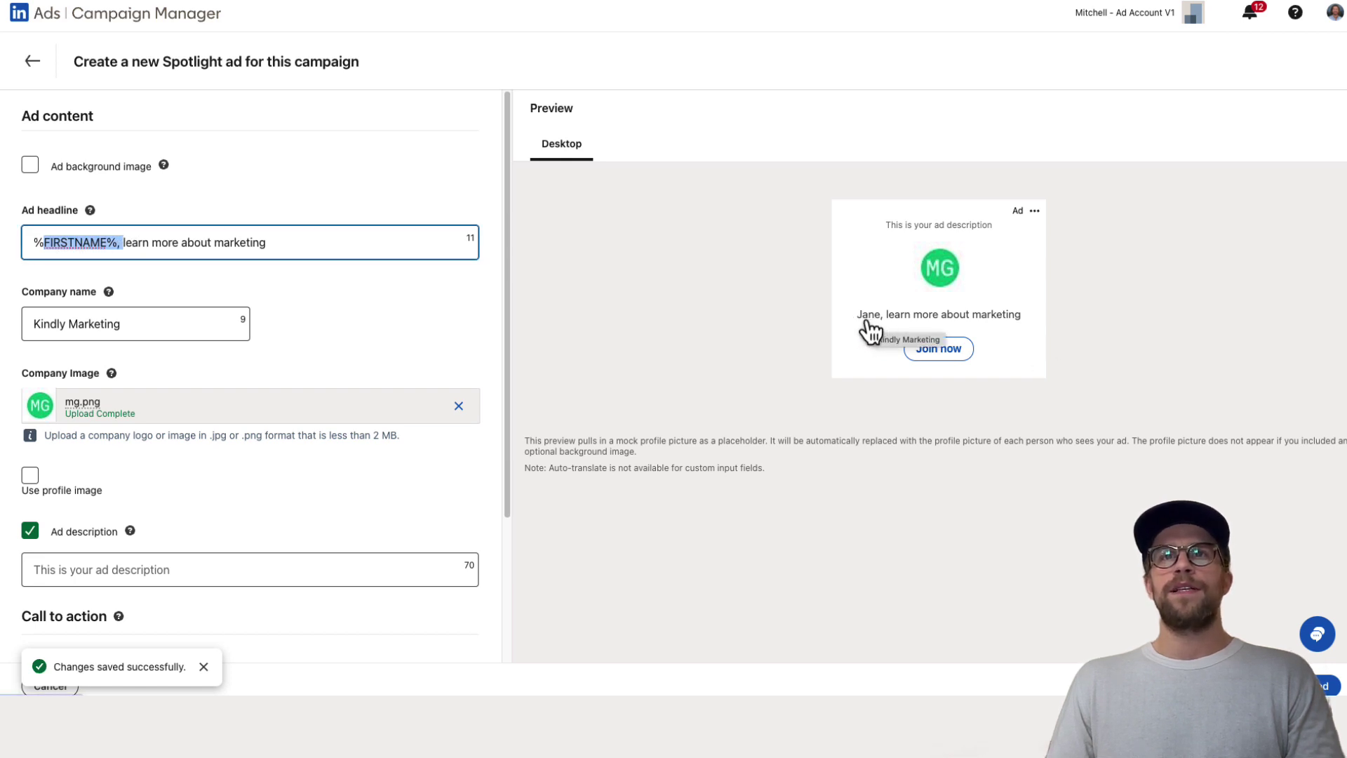
Enter the description 'Free marketing courses' and enable Use profile image beside the logo
{"action": "left_click", "coordinate": [207, 574]}
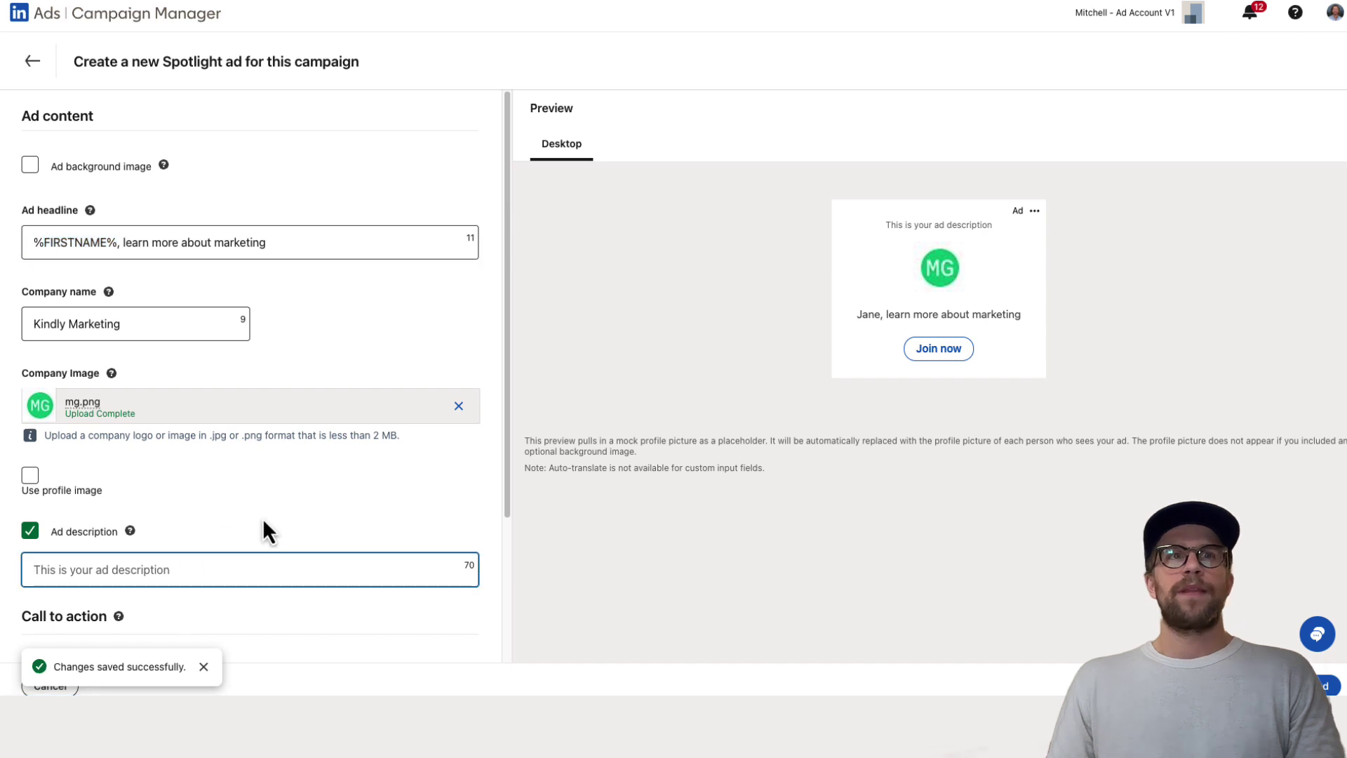
{"action": "left_click", "coordinate": [199, 572]}
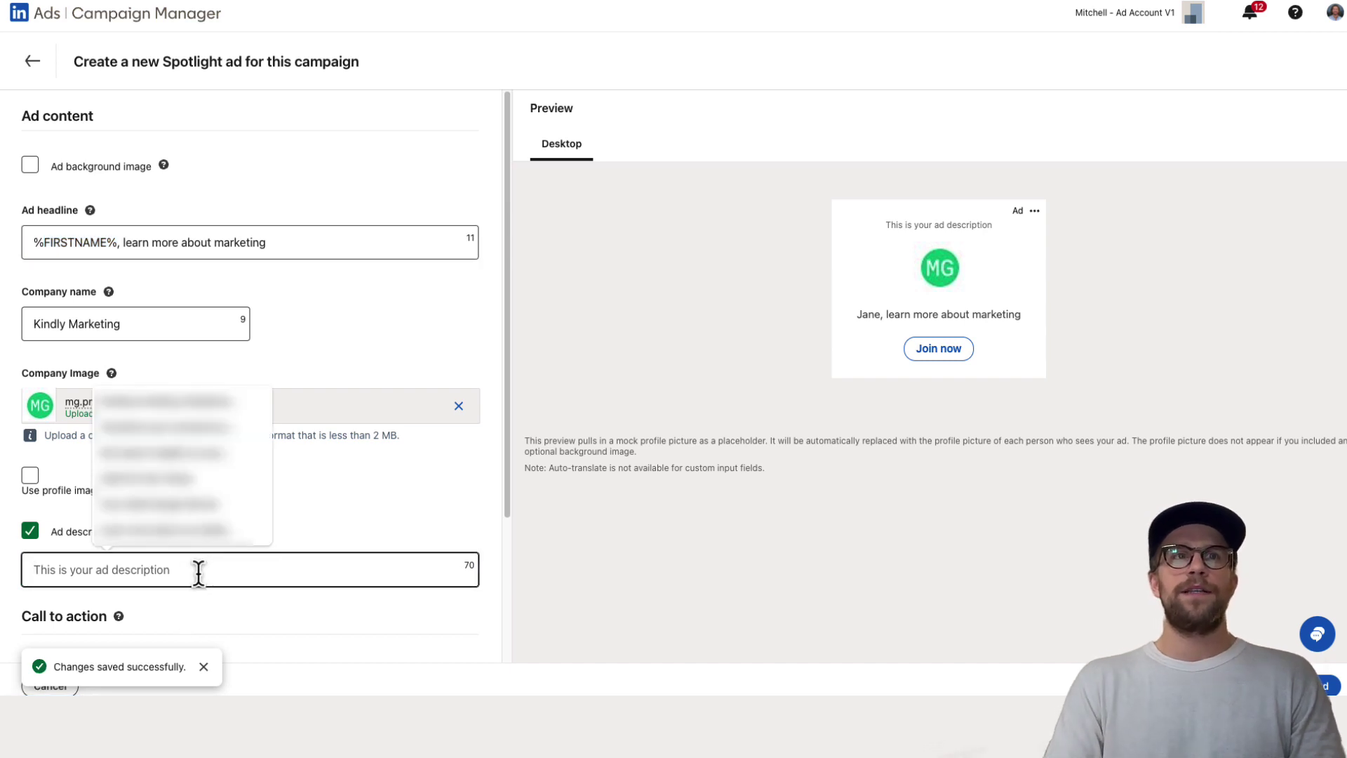
{"action": "type", "text": "Free marketing courses"}
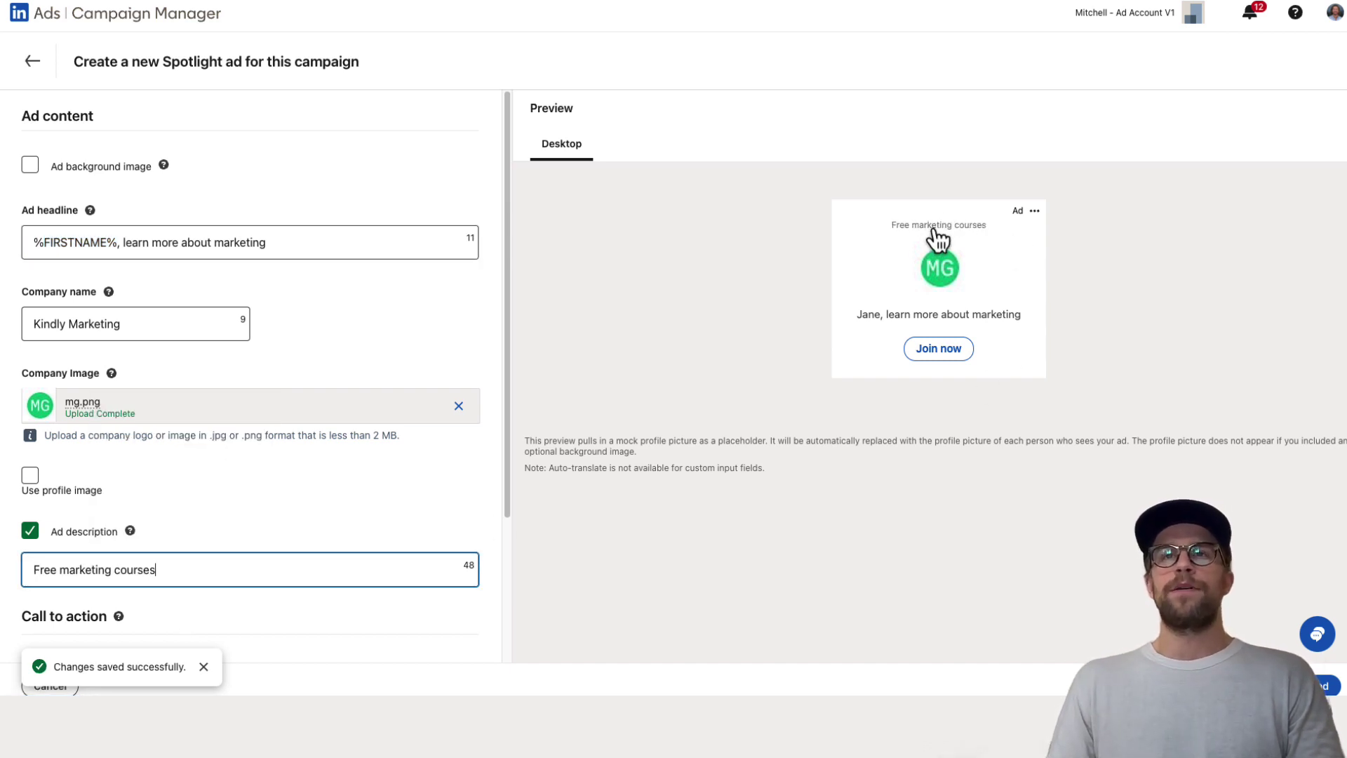
{"action": "mouse_move", "coordinate": [935, 284]}
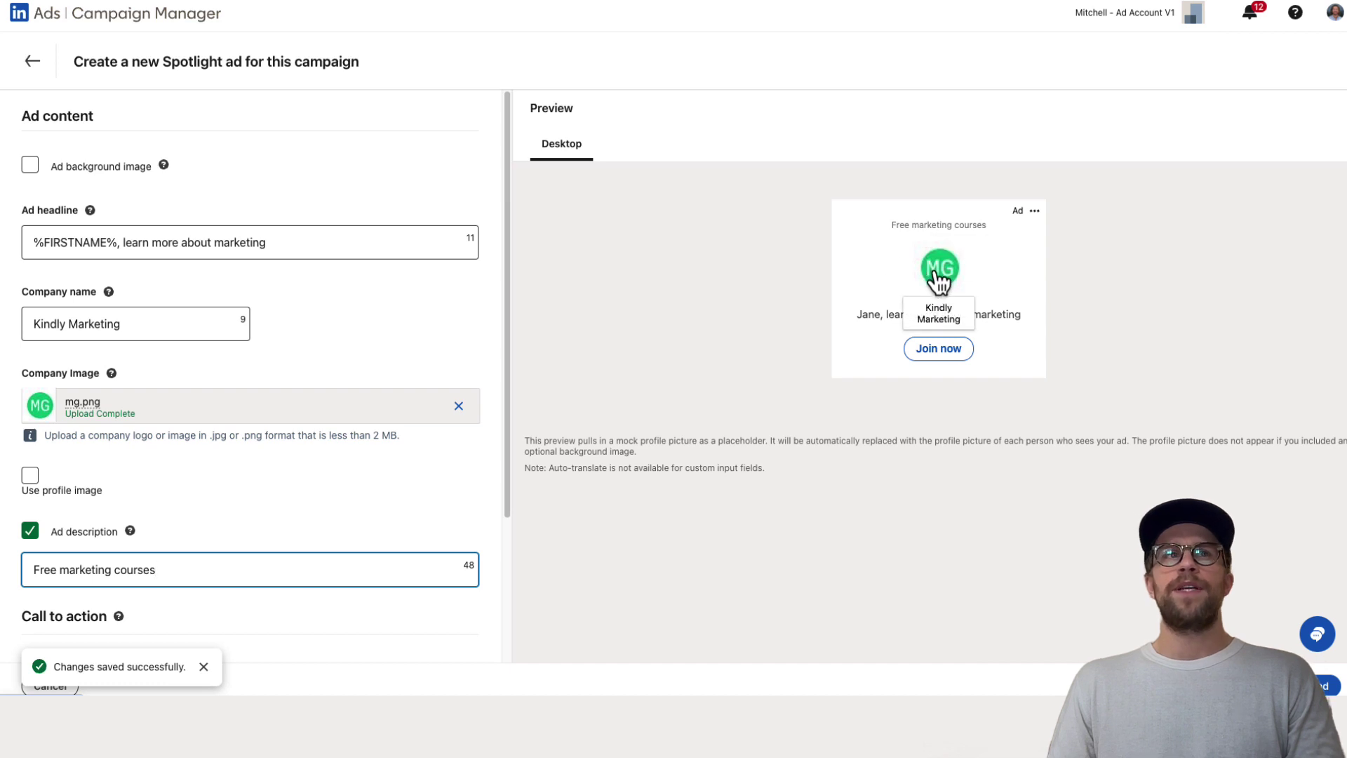
{"action": "left_click", "coordinate": [31, 483]}
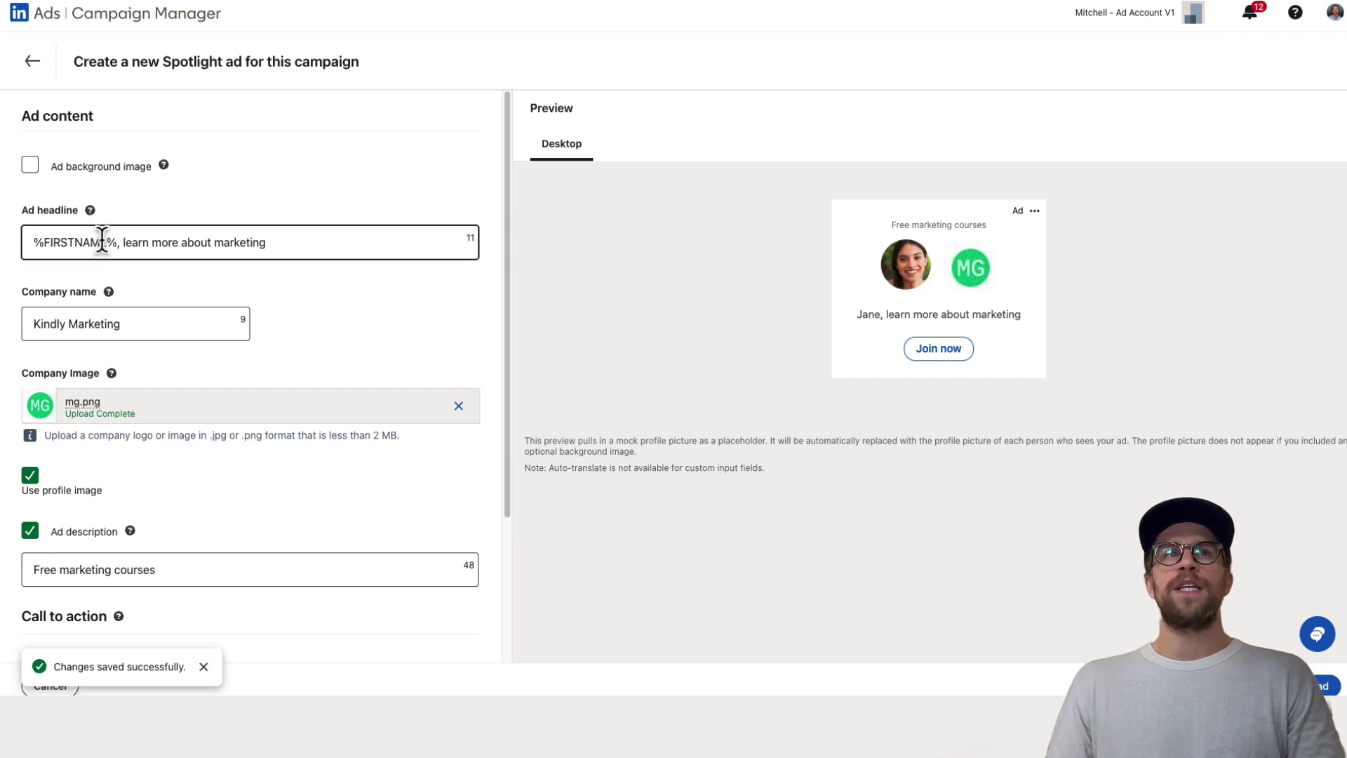
{"action": "left_click_drag", "start_coordinate": [122, 242], "coordinate": [8, 243]}
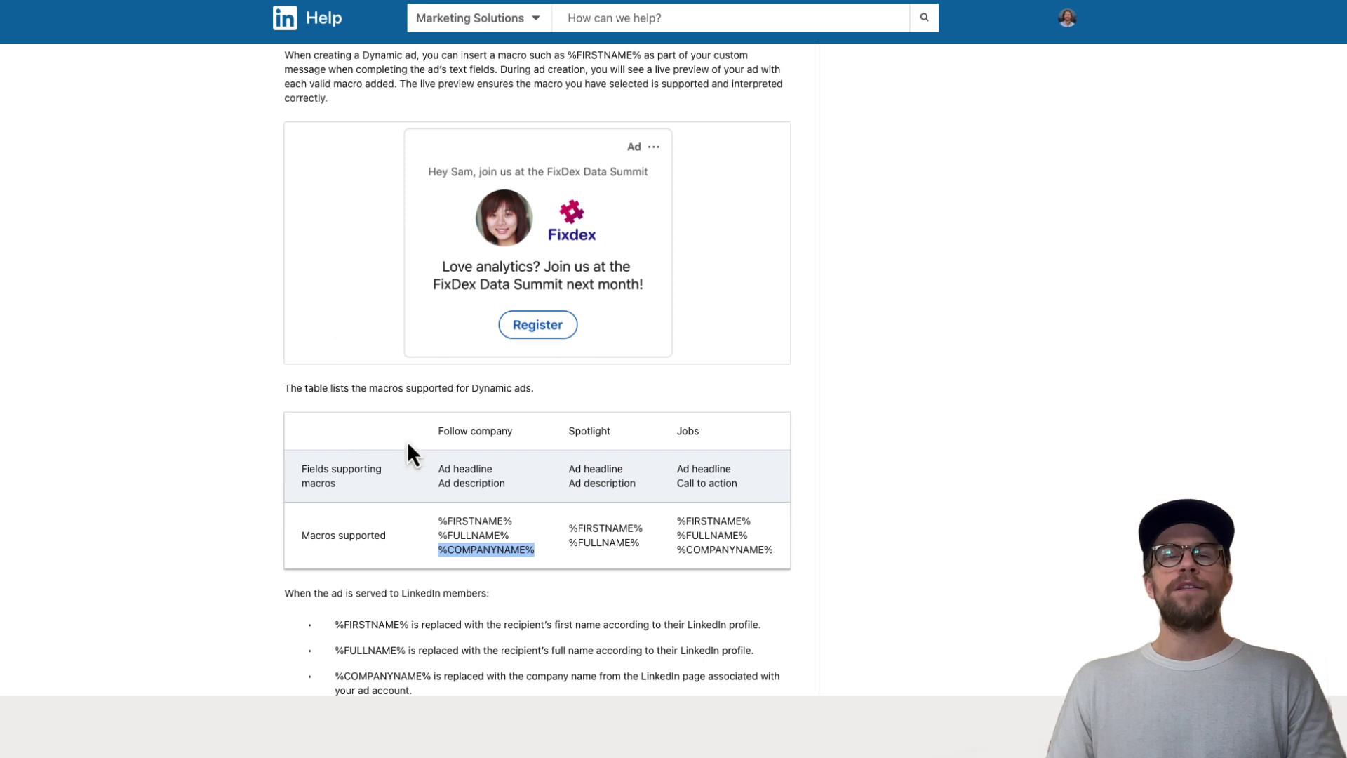
{"action": "left_click_drag", "start_coordinate": [470, 513], "coordinate": [528, 534]}
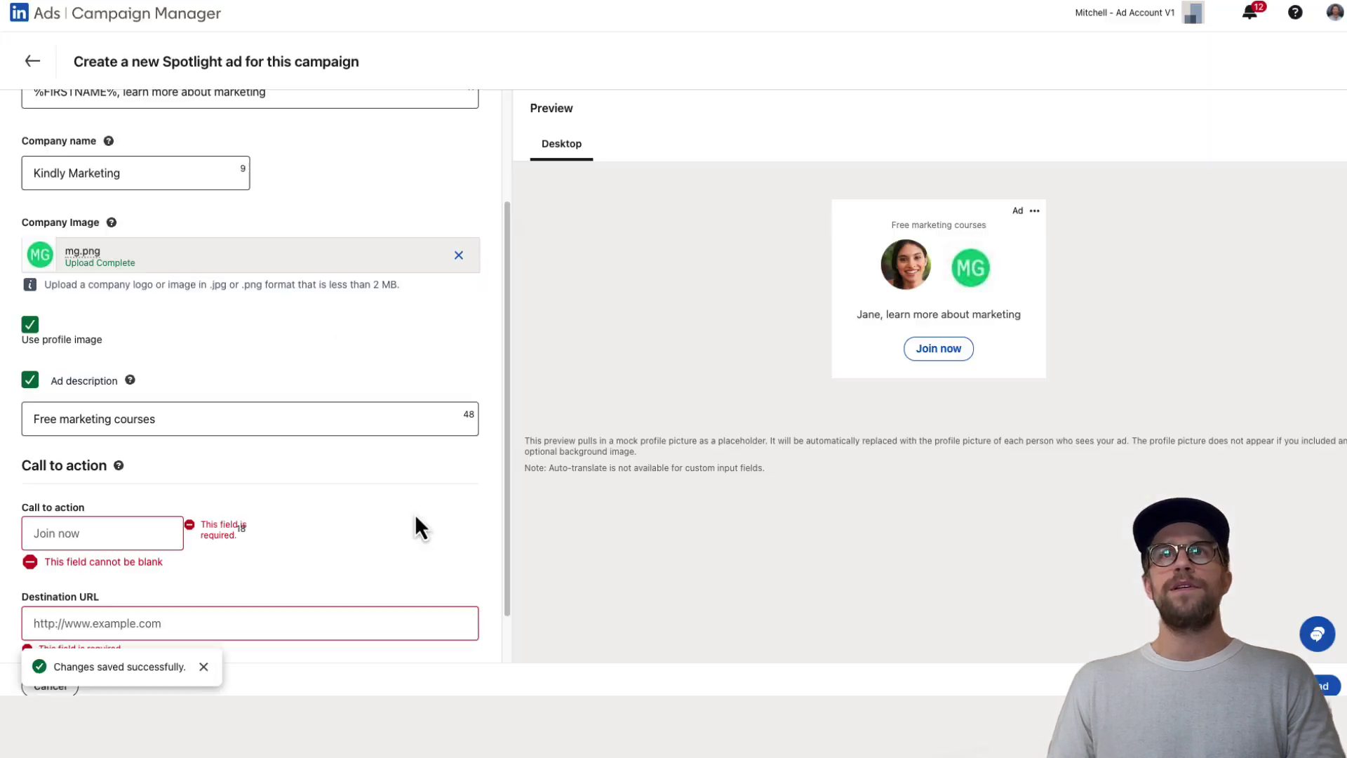
Enter 'Learn More' as the call to action and paste the website's landing page URL as destination
{"action": "left_click", "coordinate": [84, 532]}
{"action": "type", "text": "I"}
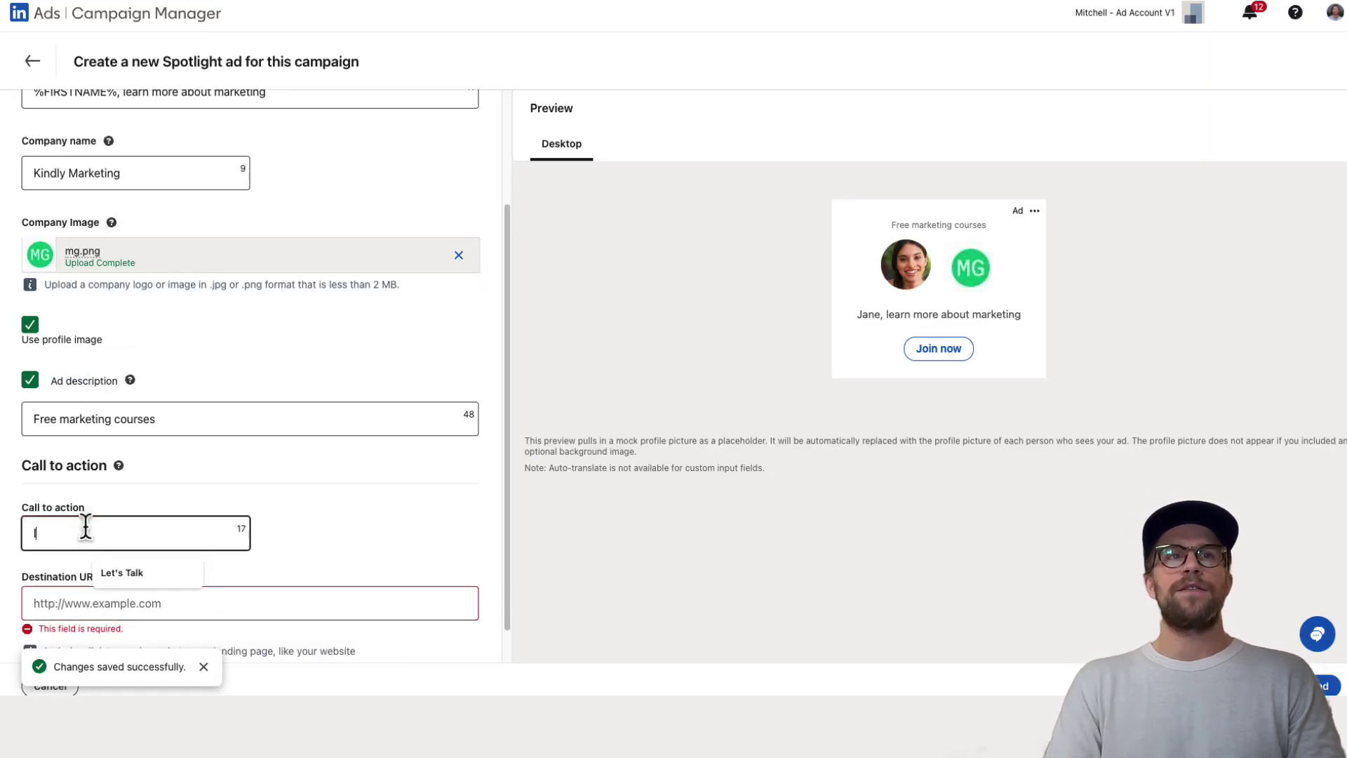
{"action": "type", "text": "earn More"}
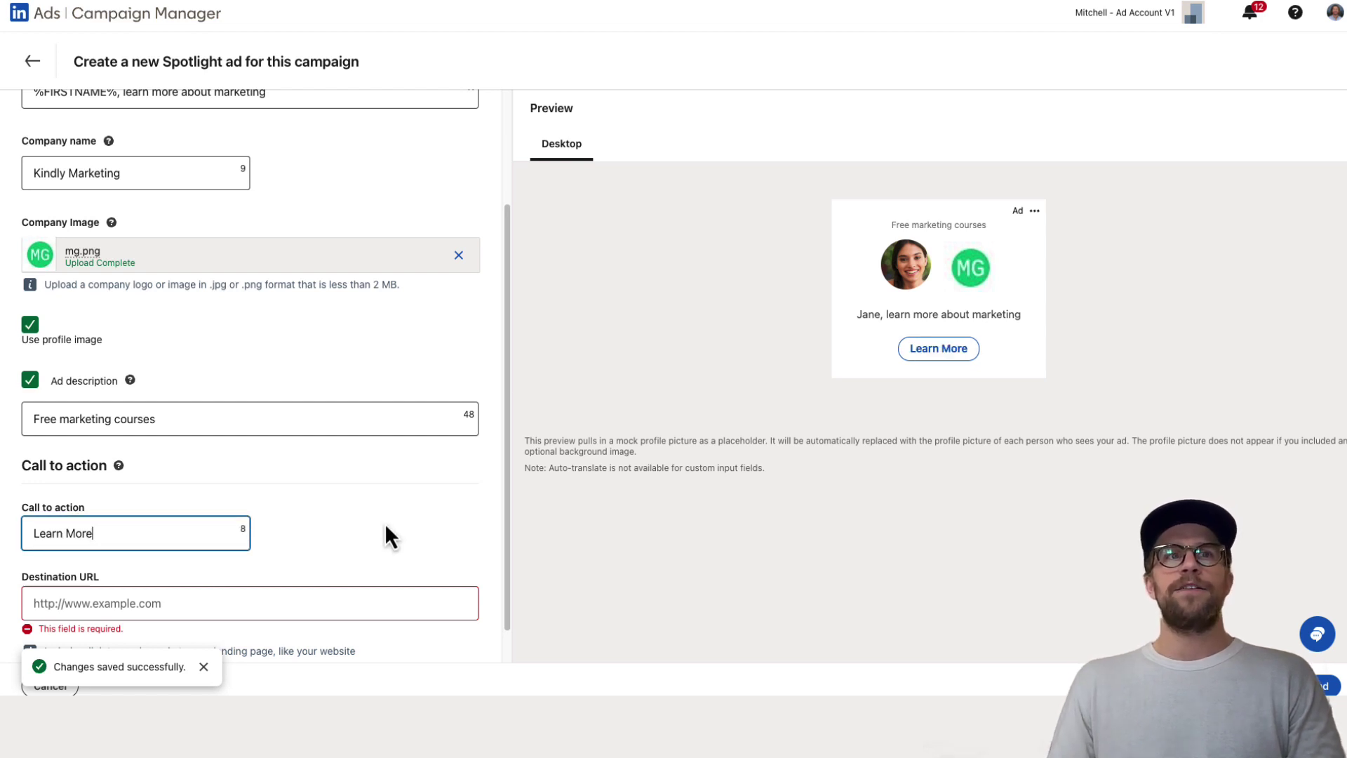
{"action": "scroll", "coordinate": [385, 523], "scroll_direction": "down", "scroll_amount": 1}
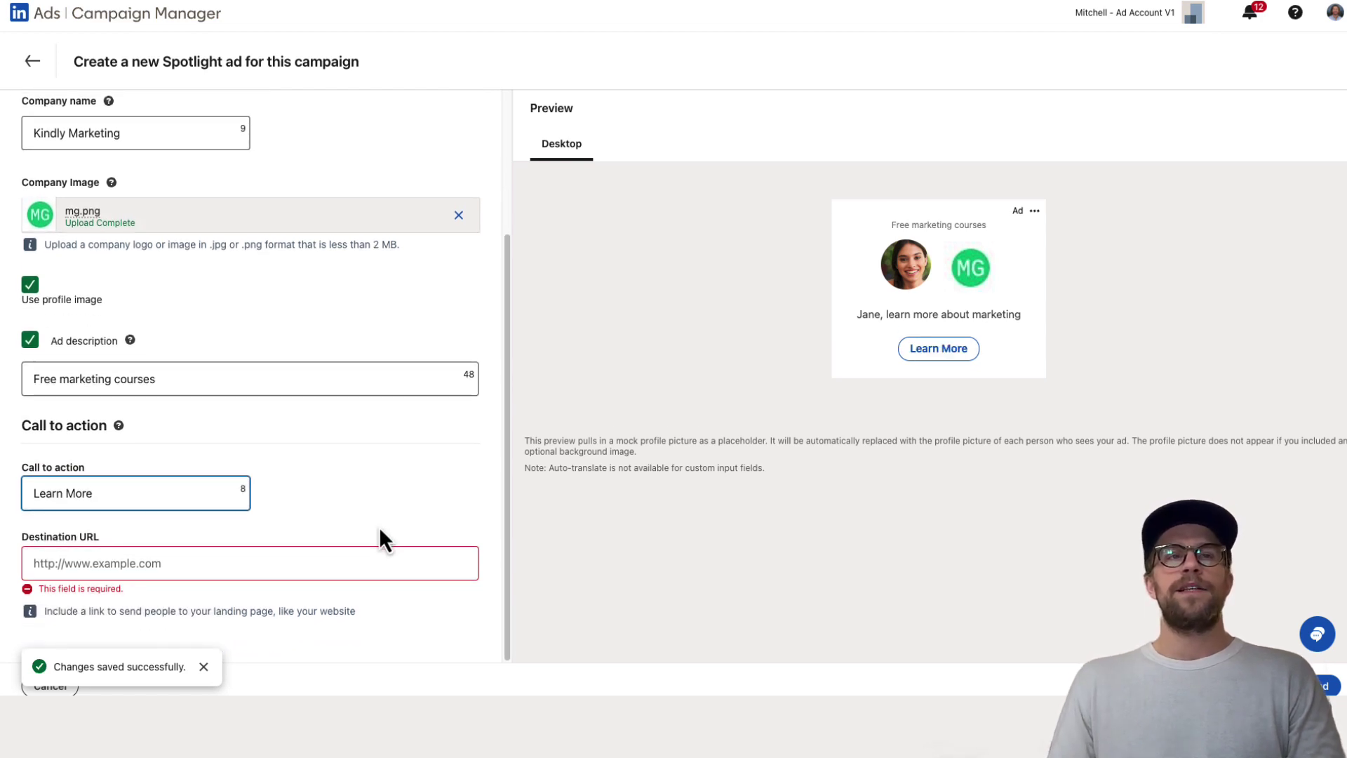
{"action": "left_click", "coordinate": [279, 566]}
{"action": "type", "text": "https://mitchellgould.com/"}
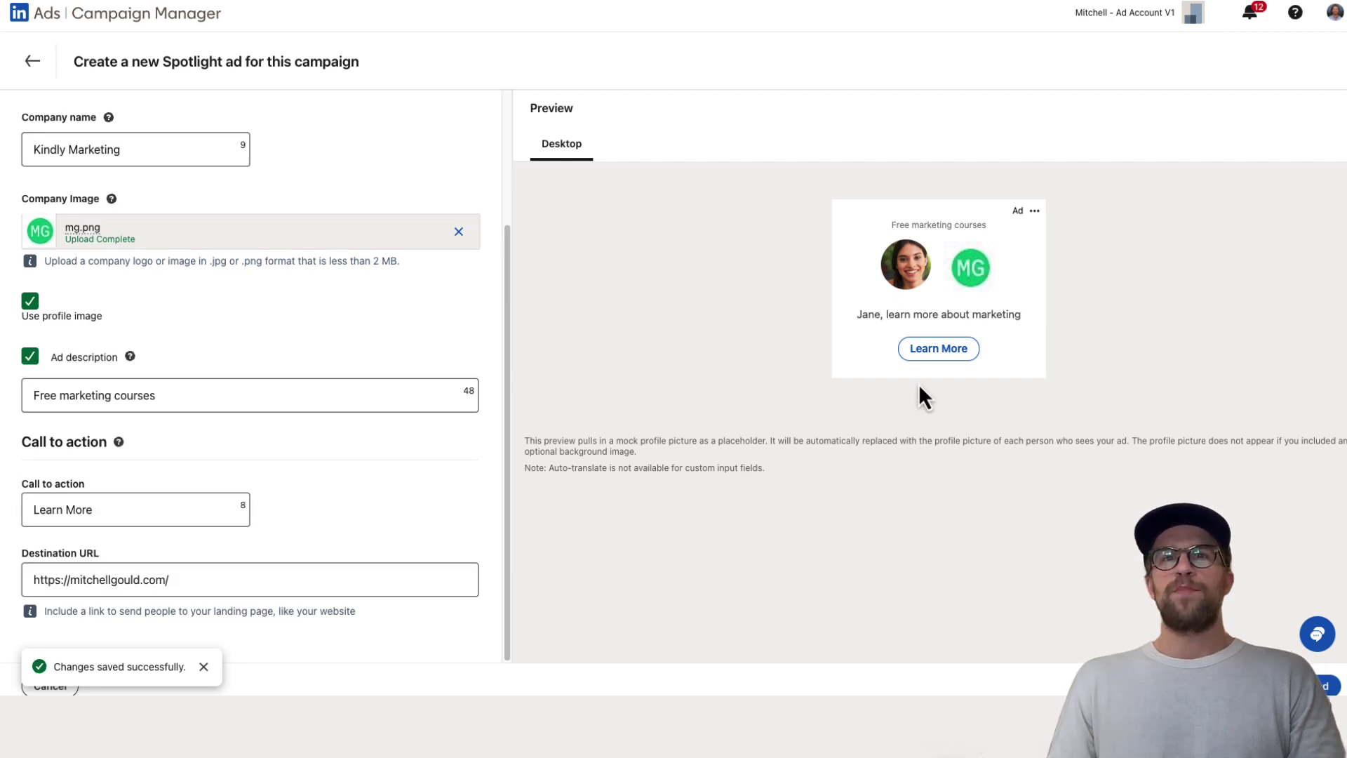